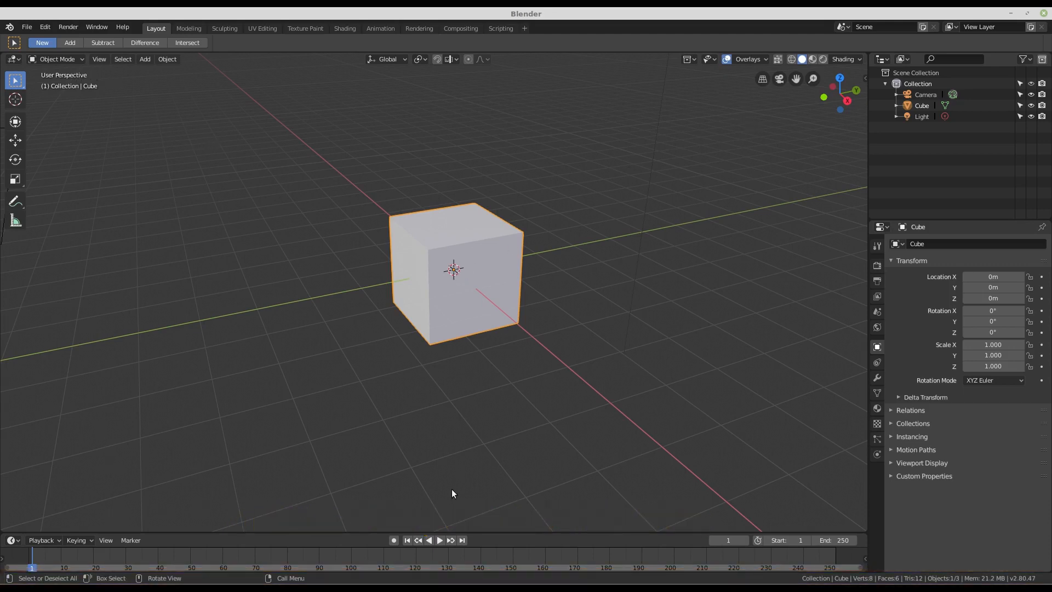
Narrow the Outliner and Properties column slightly and make the timeline area a little taller
scroll(437, 253, up, 2)
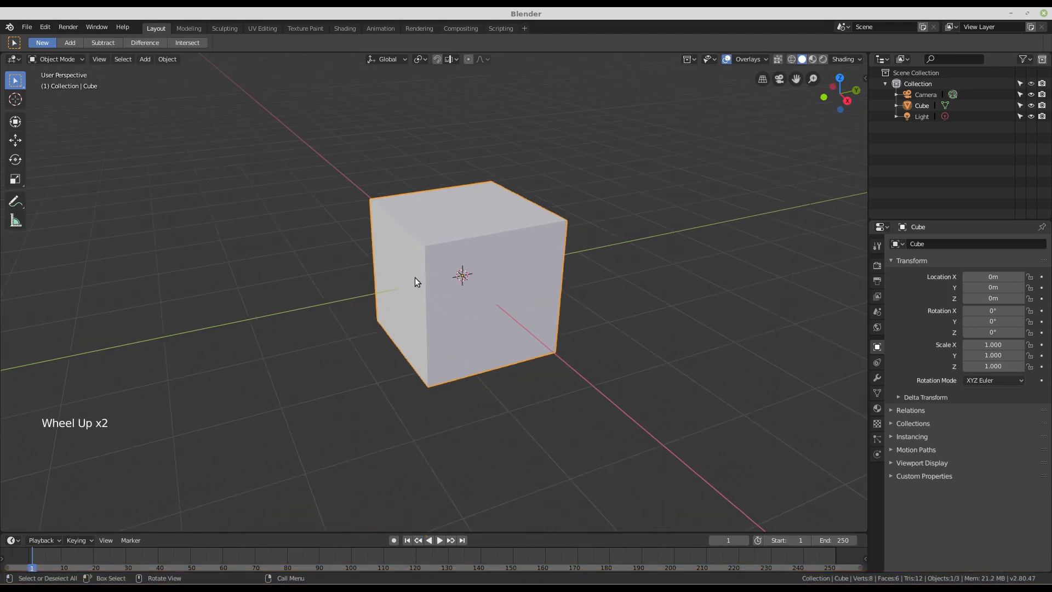
middle_drag(415, 278, 413, 309)
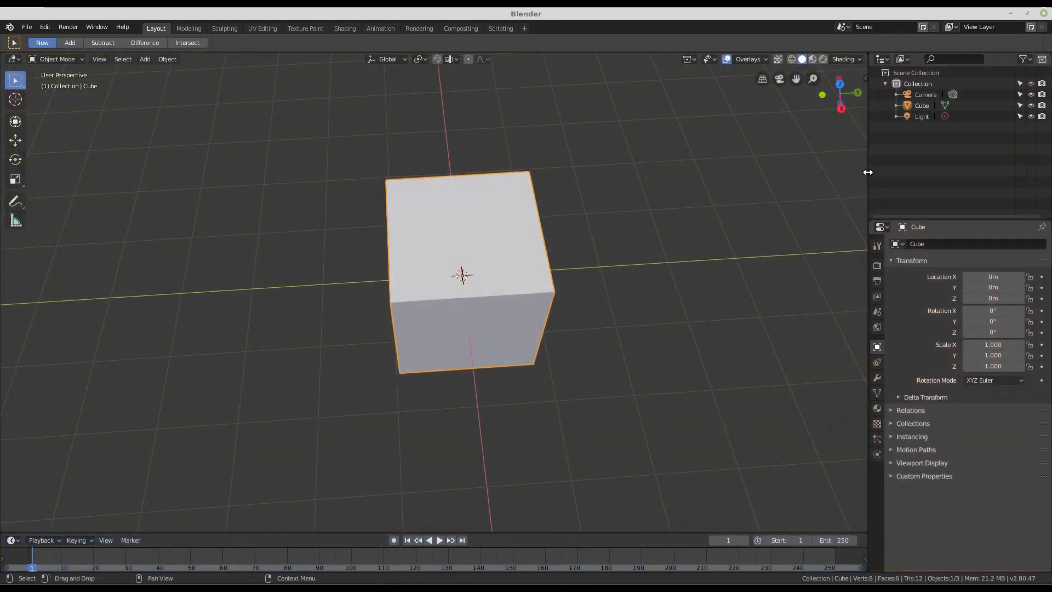
drag(868, 172, 931, 183)
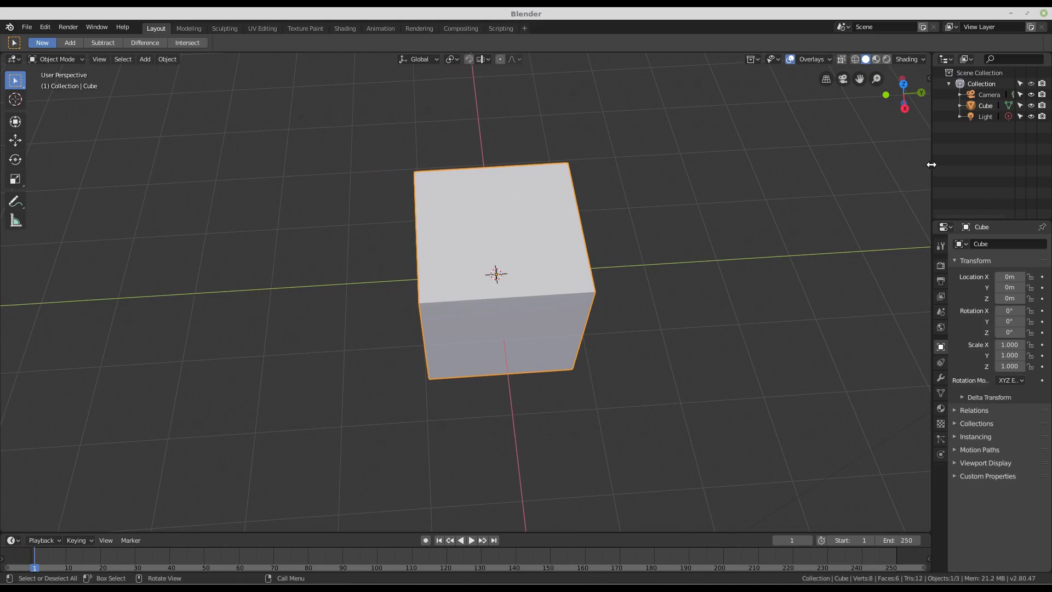
drag(932, 164, 896, 211)
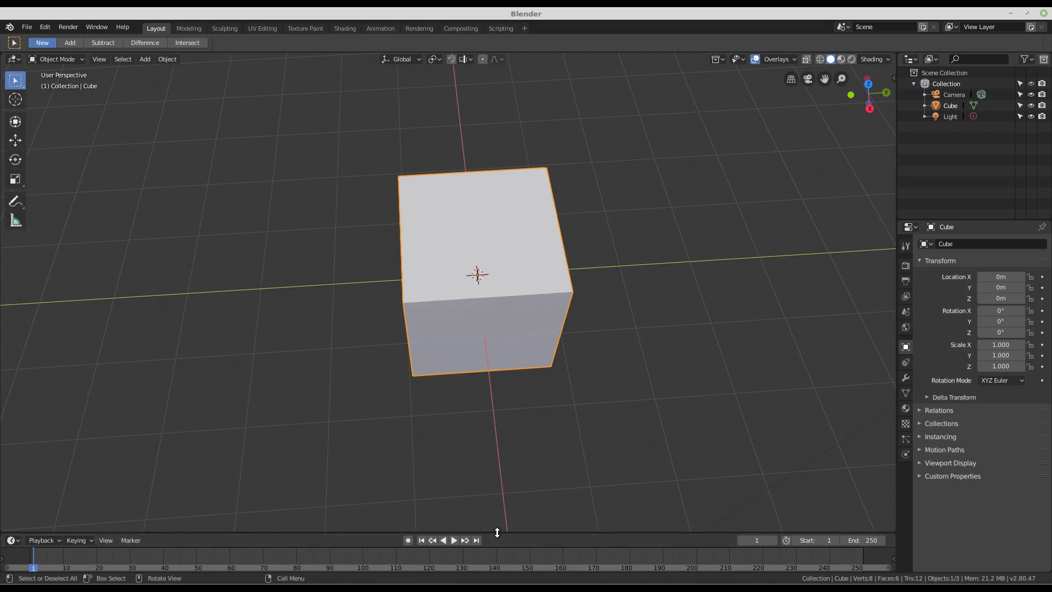
drag(497, 532, 536, 521)
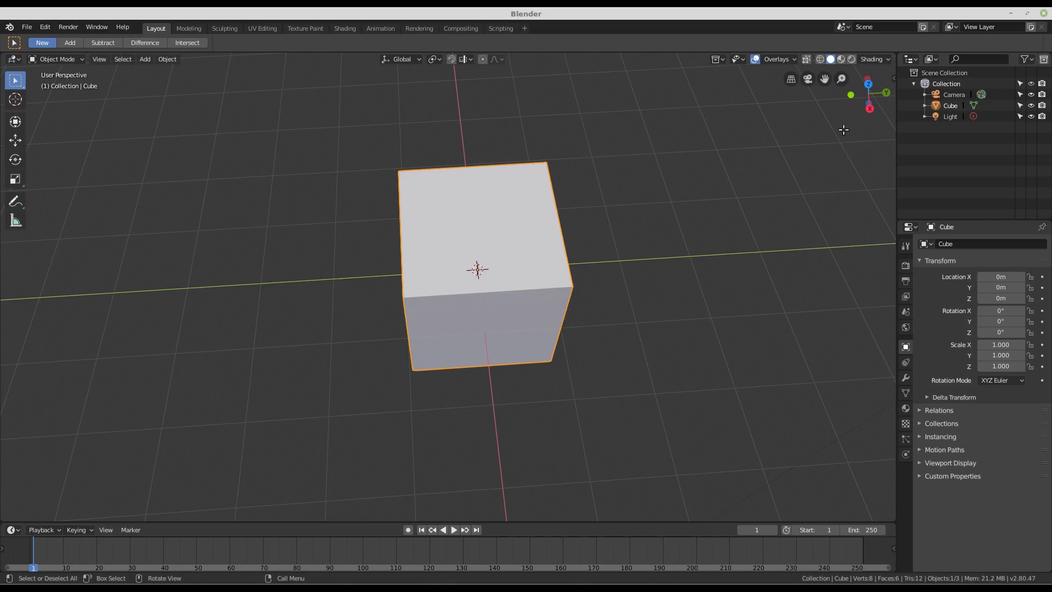
Split the 3D viewport into an upper and a lower viewport, each showing the cube from a different angle
click(893, 57)
drag(893, 57, 875, 294)
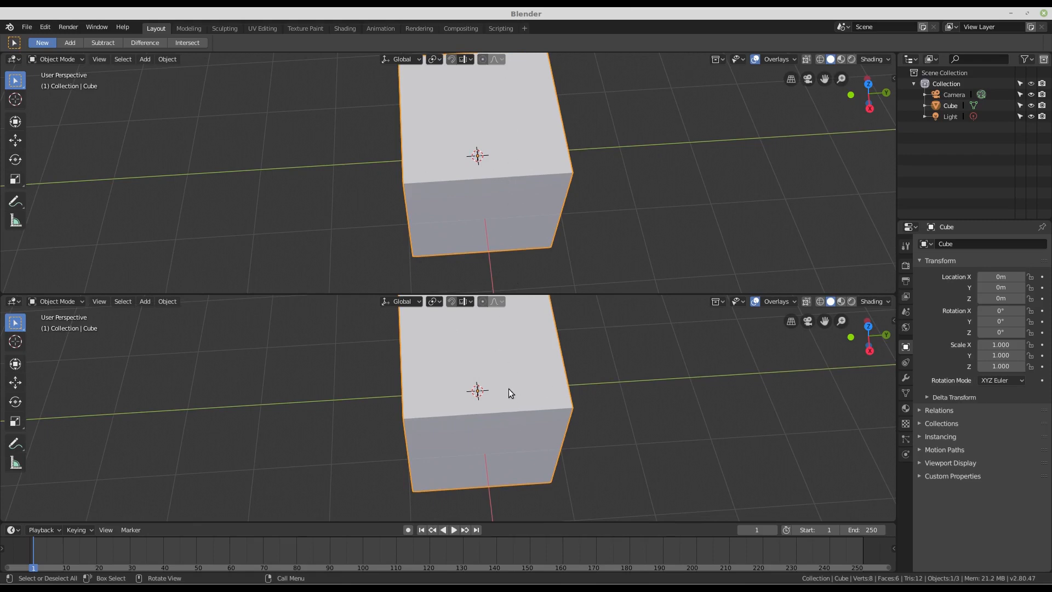
scroll(498, 169, down, 2)
middle_drag(498, 169, 650, 146)
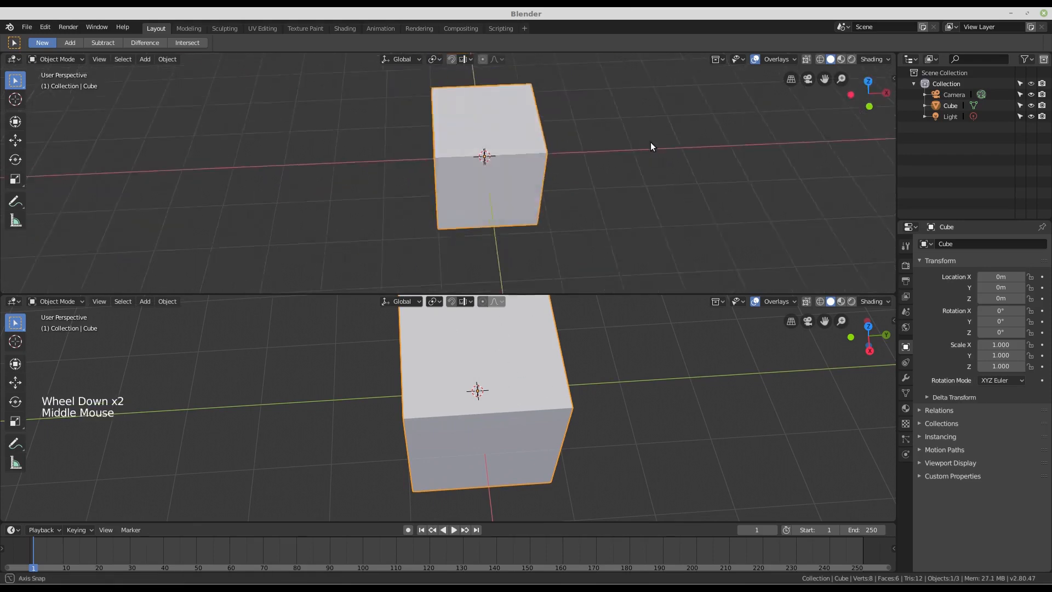
scroll(533, 400, down, 3)
middle_drag(533, 396, 496, 345)
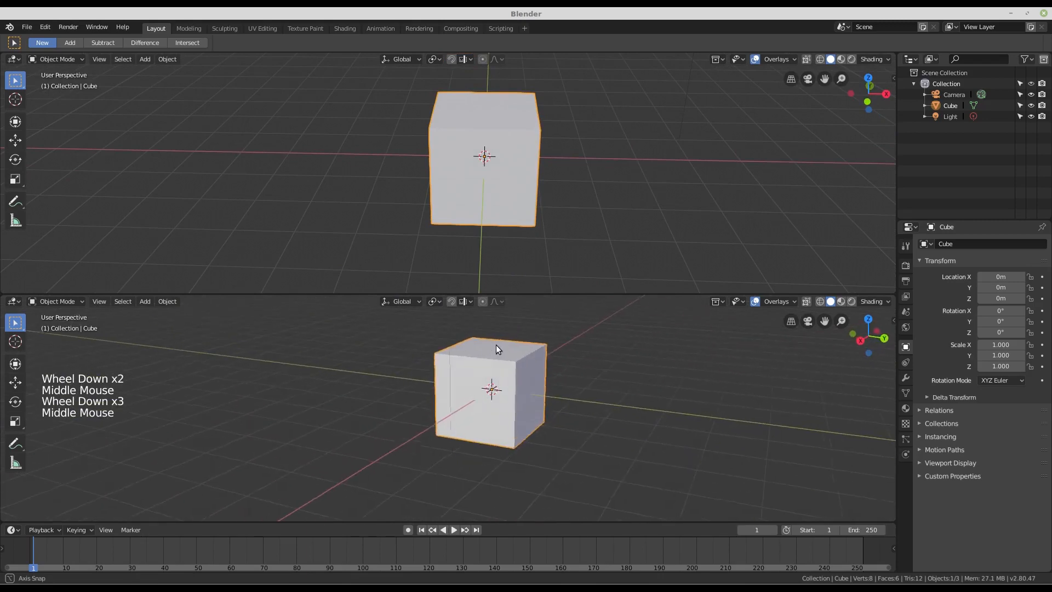
Split the upper viewport into two side by side, and divide its left half vertically once more
click(892, 57)
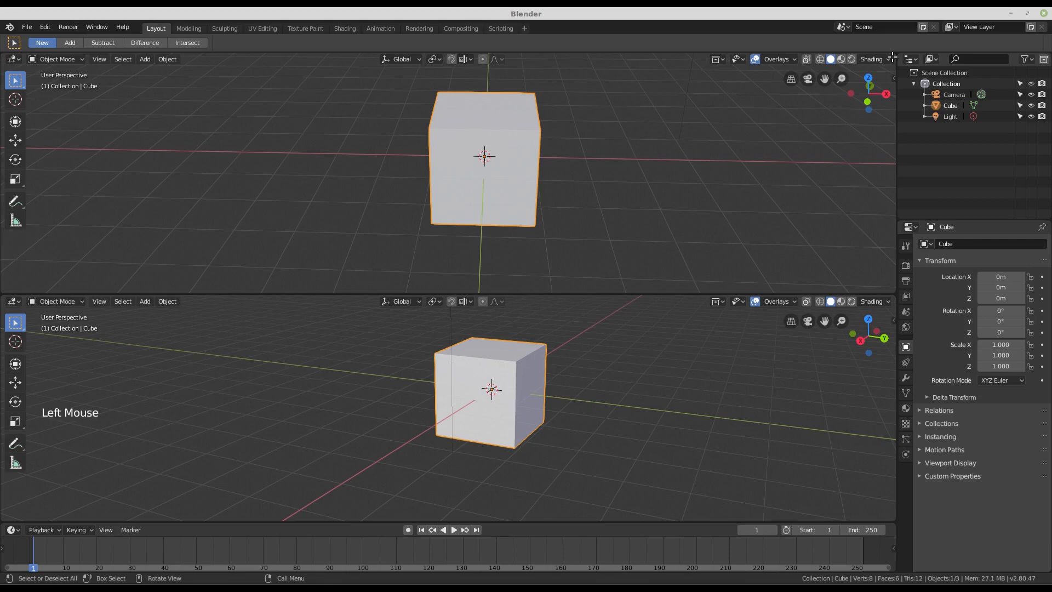
drag(893, 57, 468, 147)
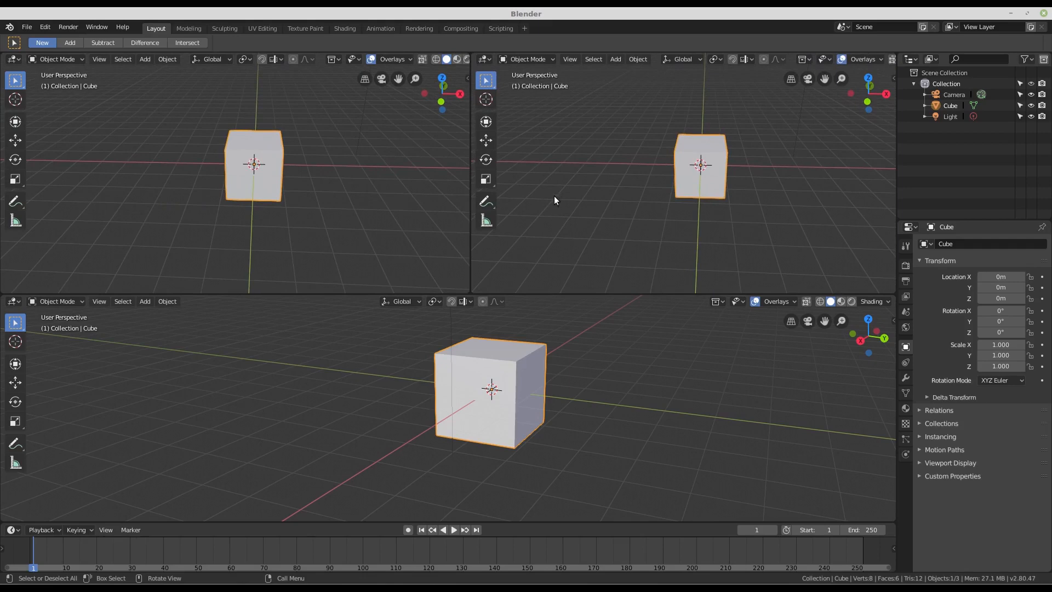
right_click(470, 191)
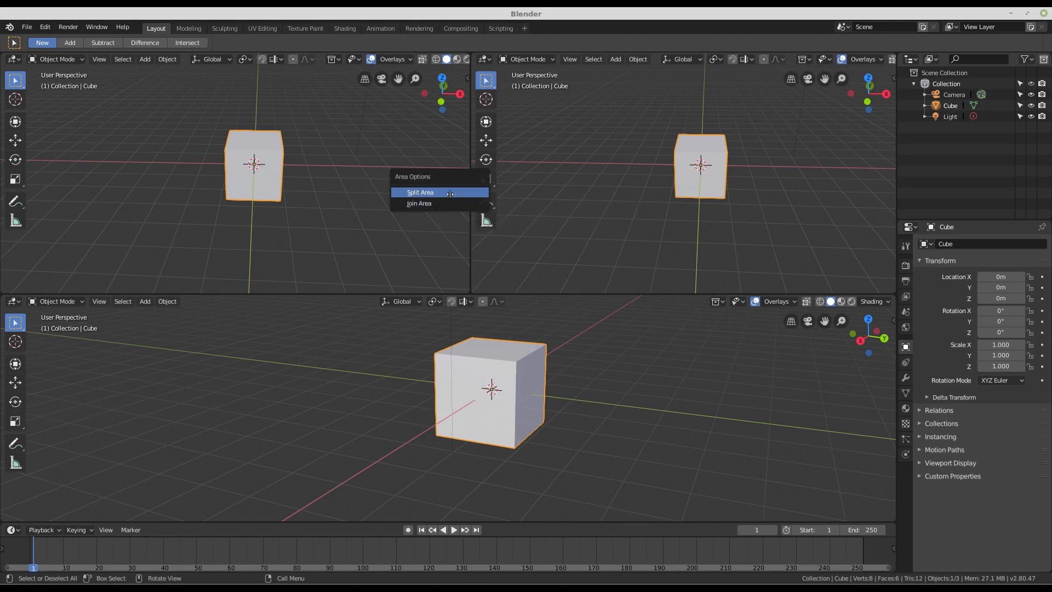
click(449, 192)
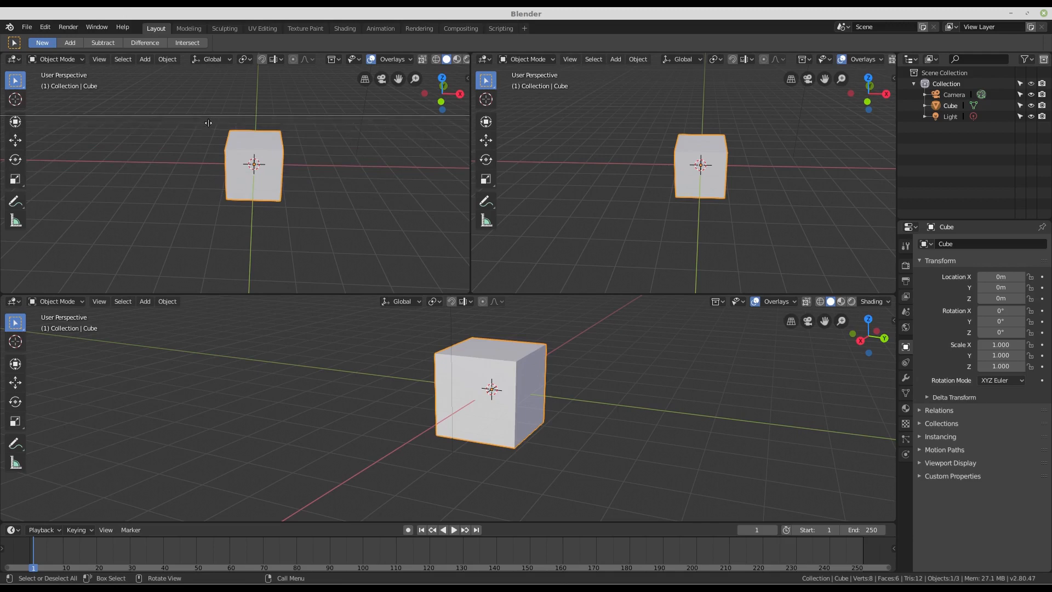
key(Tab)
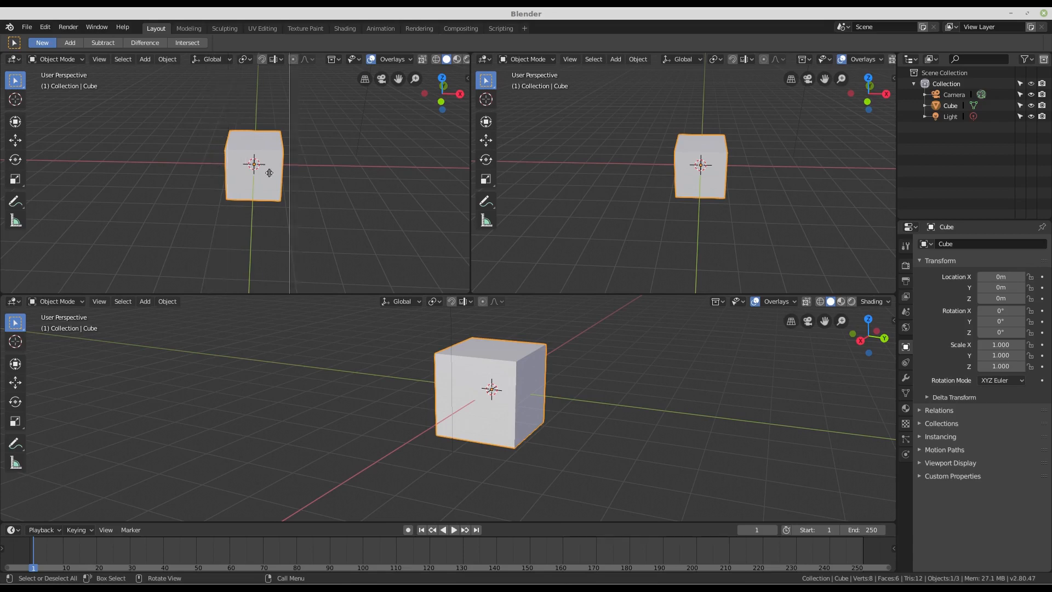
click(241, 181)
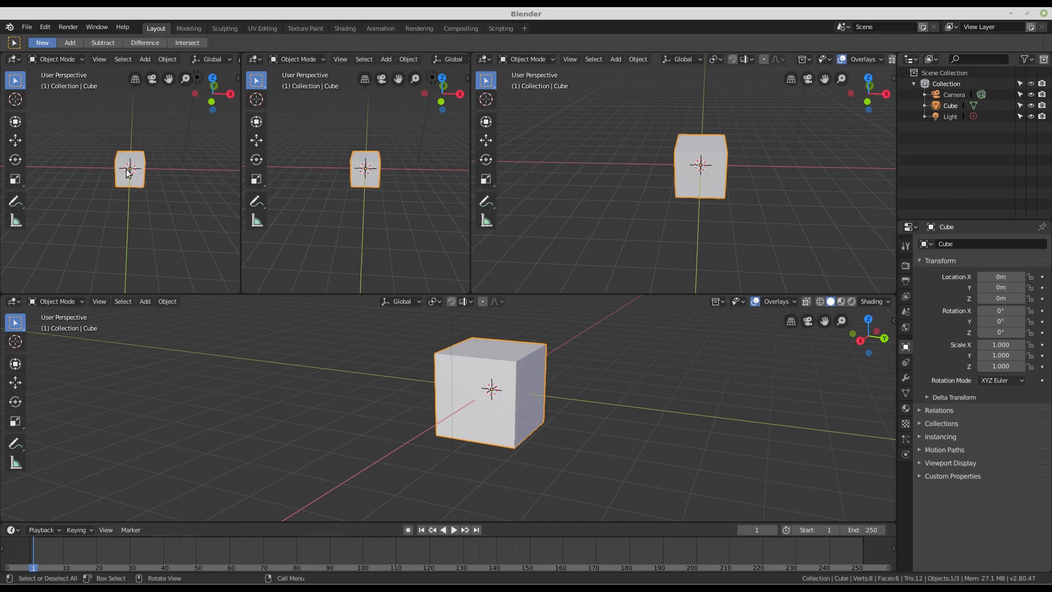
Give the upper-left viewport a closer, angled view of the cube and merge it over the middle viewport
scroll(112, 156, down, 1)
scroll(112, 156, up, 6)
middle_drag(123, 186, 182, 176)
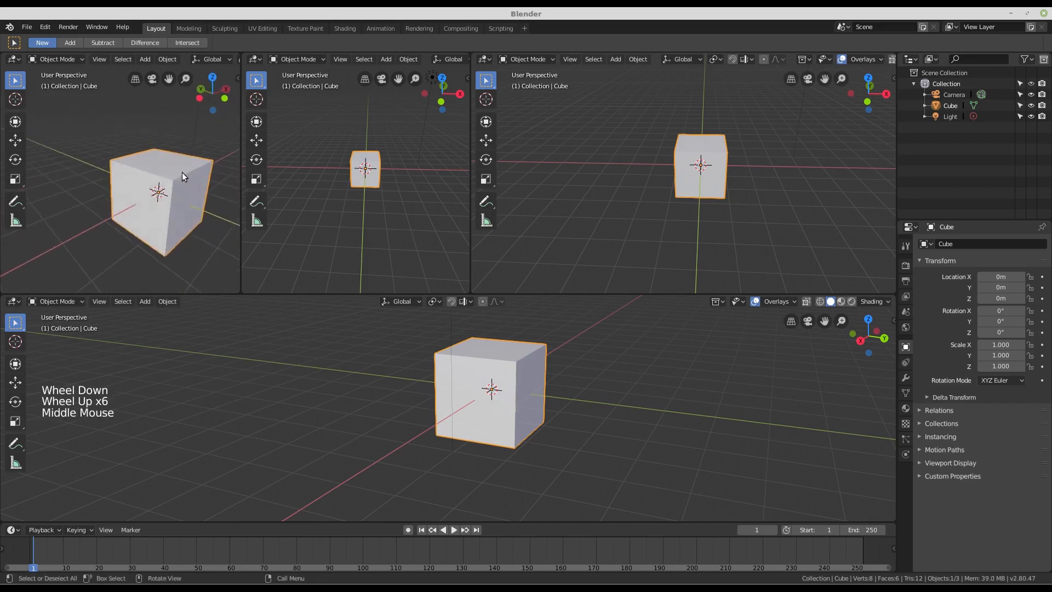
scroll(181, 167, up, 1)
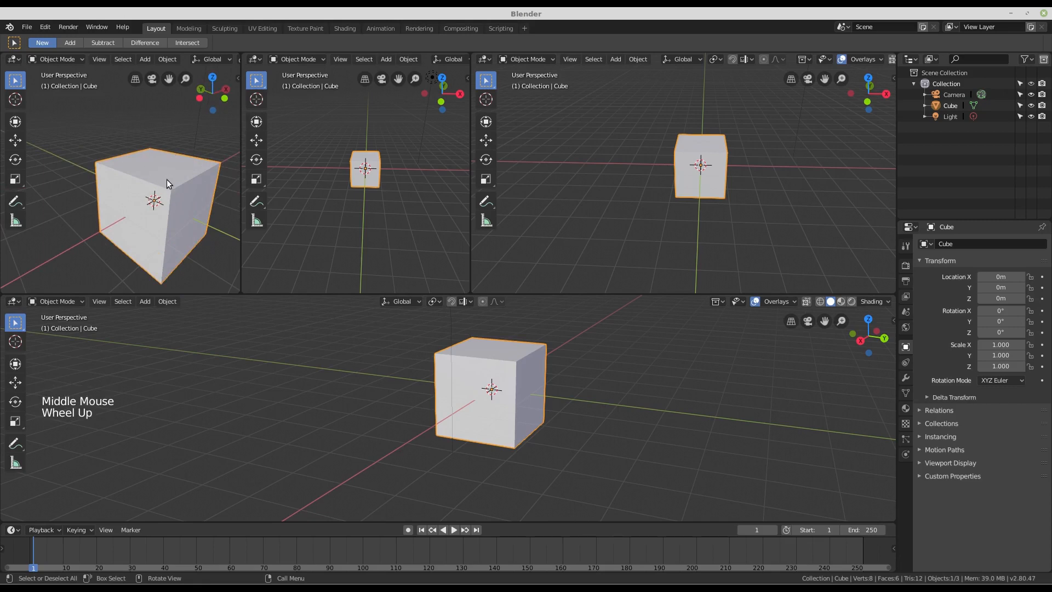
click(237, 57)
drag(237, 57, 331, 156)
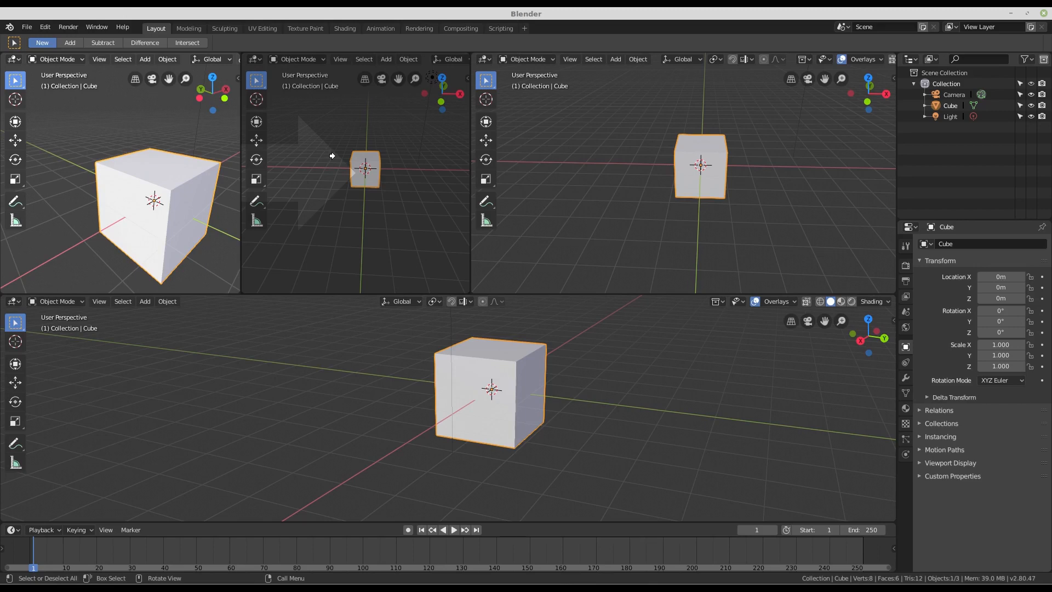
drag(332, 156, 330, 154)
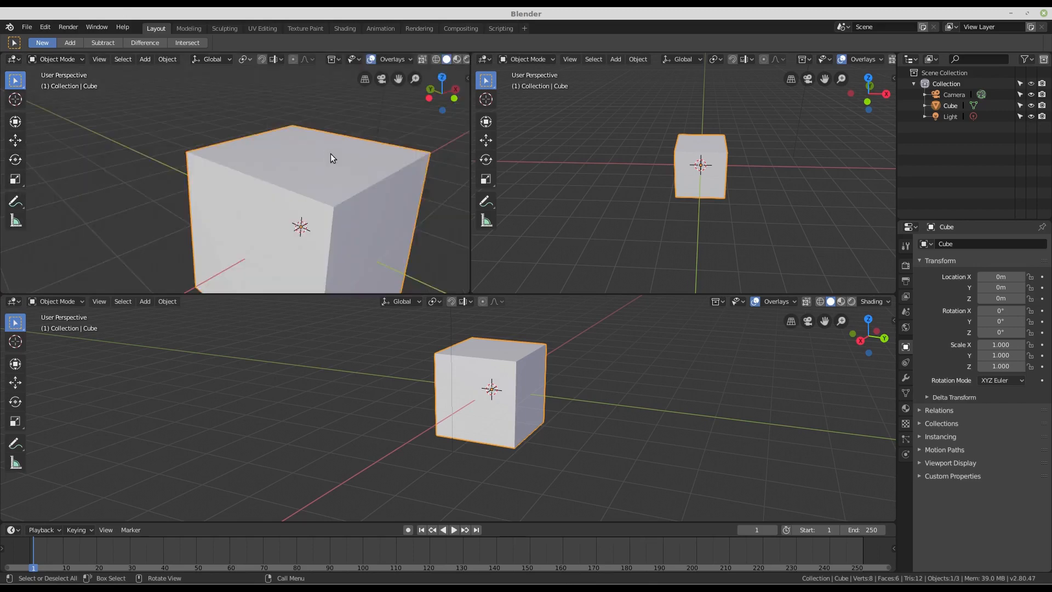
scroll(292, 206, down, 2)
middle_drag(292, 206, 321, 190)
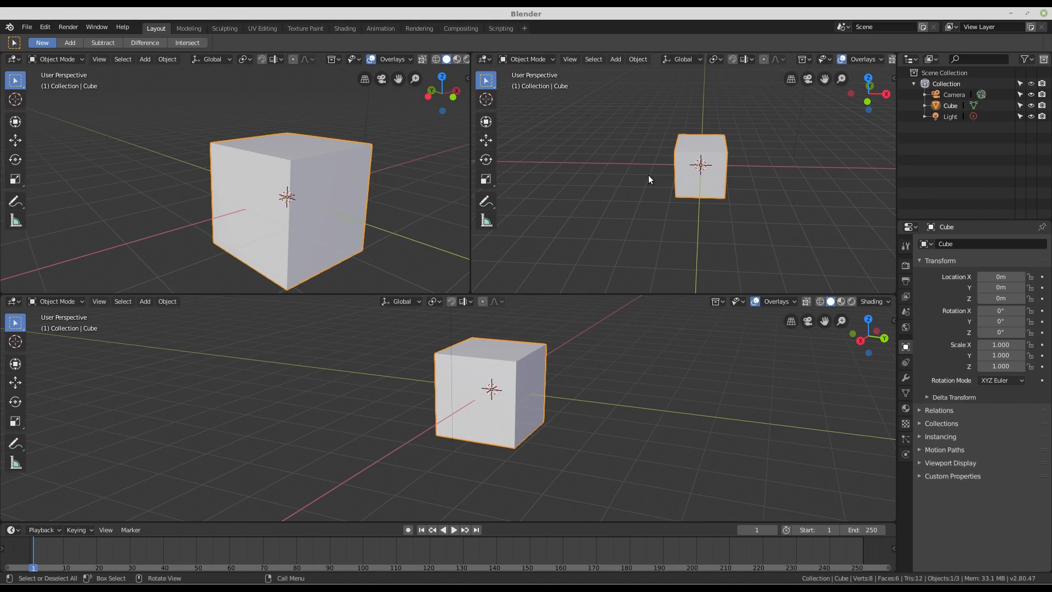
Join the two upper viewports, extending the left one over the right one
right_click(470, 183)
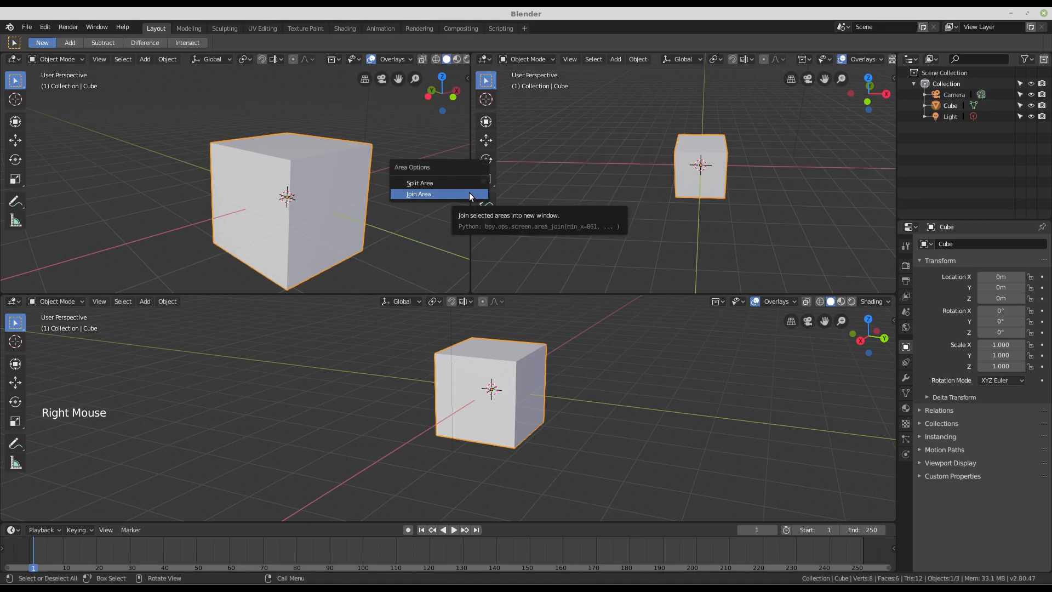
click(469, 193)
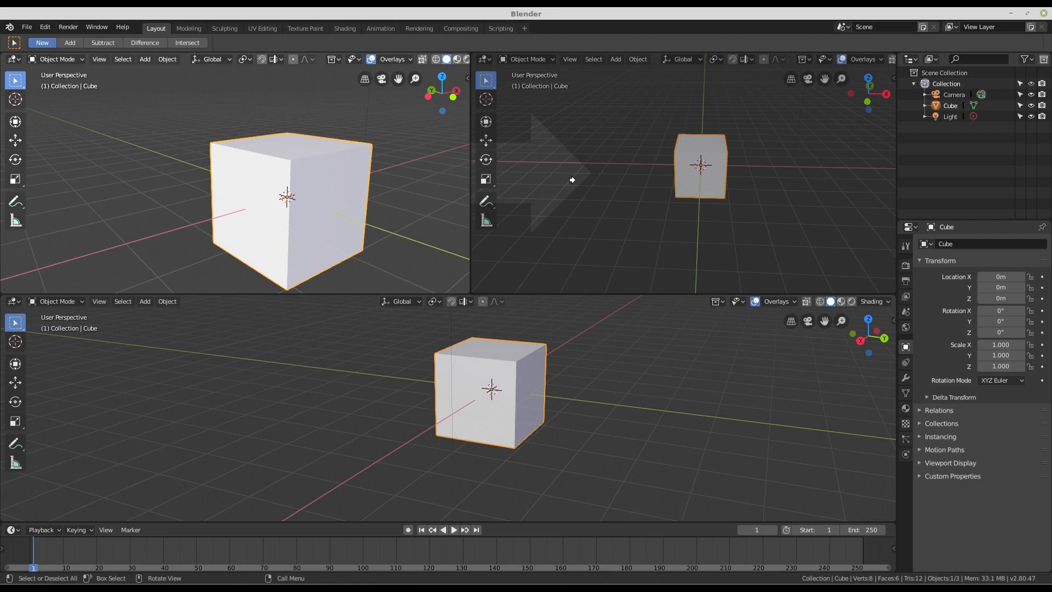
drag(571, 180, 573, 179)
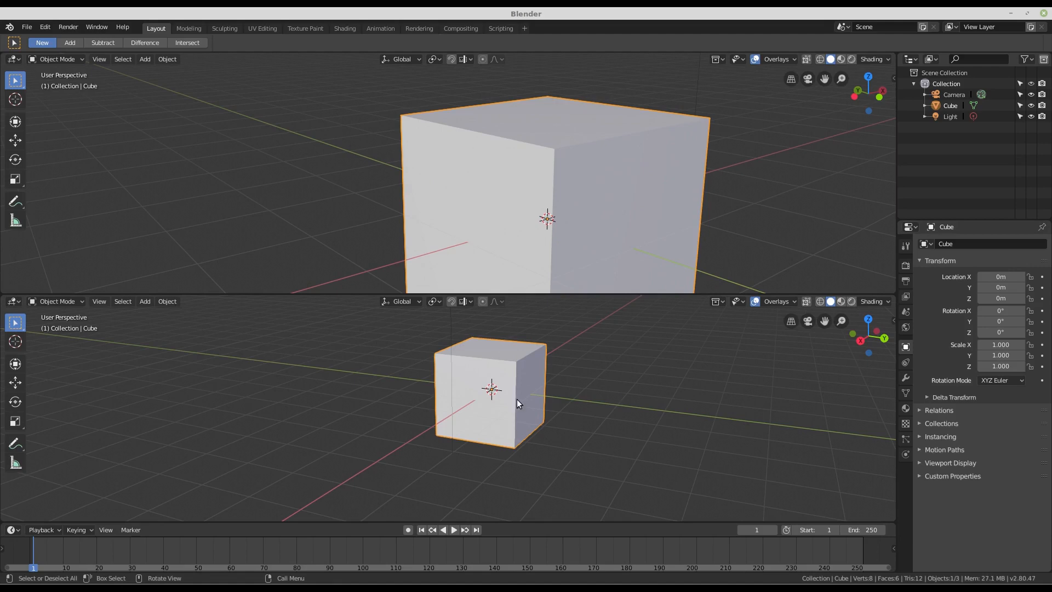
Merge the upper and lower viewports into a single 3D viewport
click(894, 298)
drag(894, 298, 494, 386)
scroll(462, 305, down, 2)
middle_drag(462, 305, 493, 466)
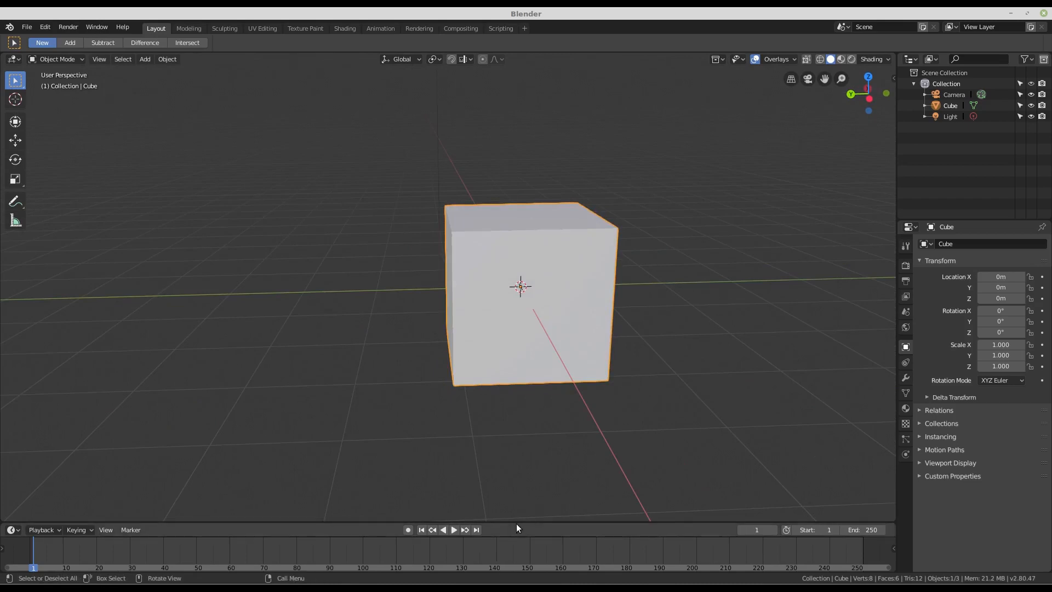
Enlarge the timeline area and remove it by extending the 3D viewport down over it
drag(517, 522, 536, 406)
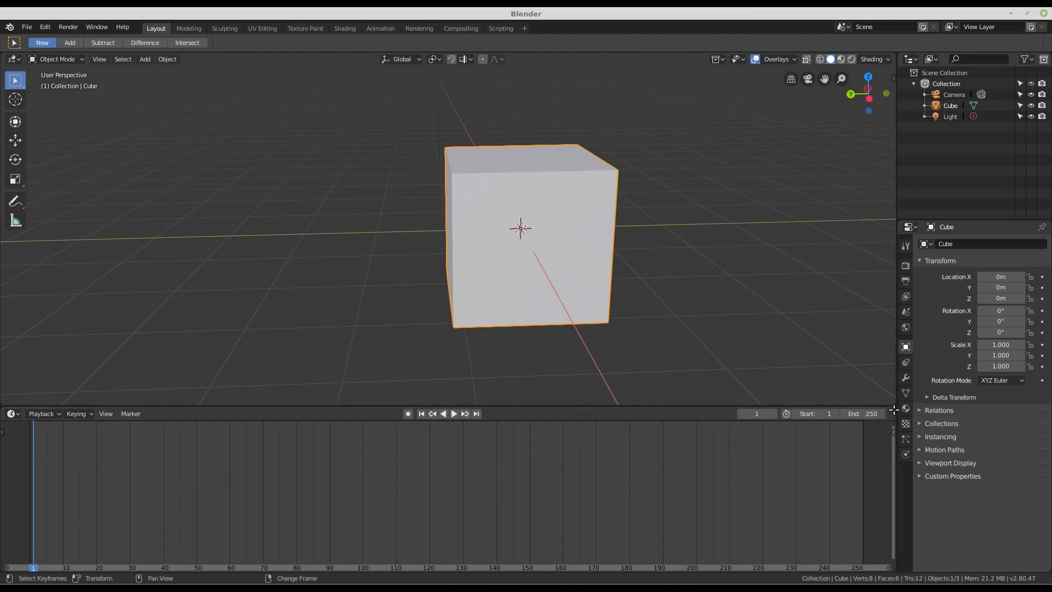
drag(892, 410, 484, 441)
drag(892, 409, 856, 472)
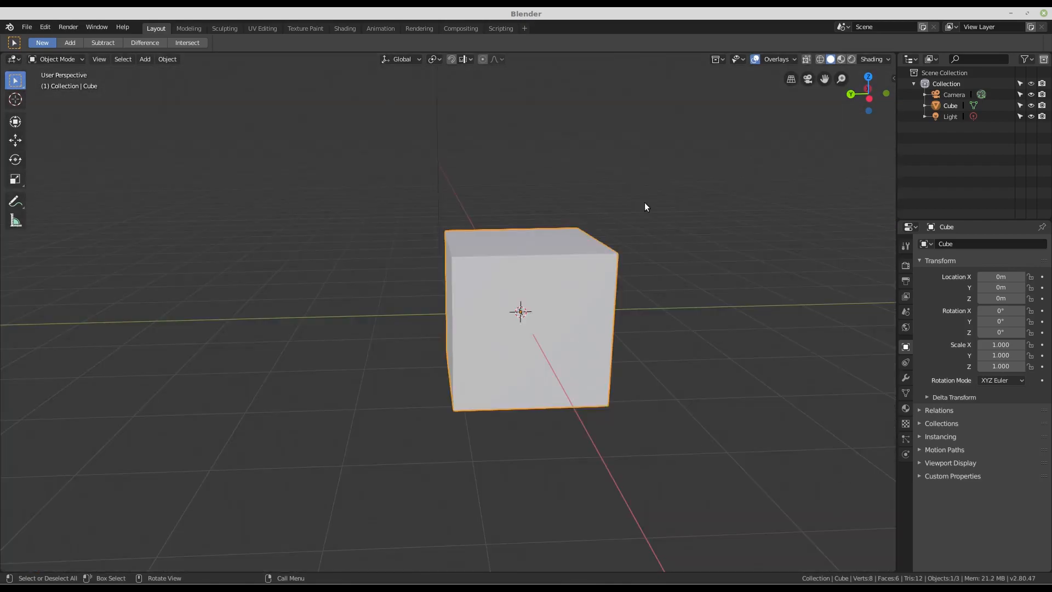
Widen the Outliner and Properties column beside the 3D viewport
middle_drag(451, 349, 528, 366)
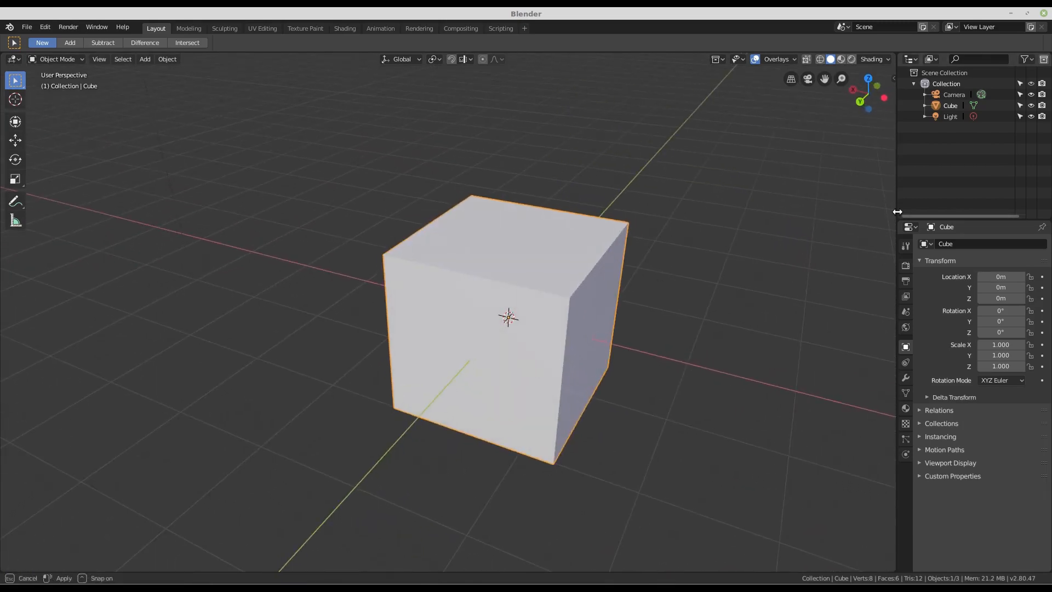
drag(898, 201, 823, 201)
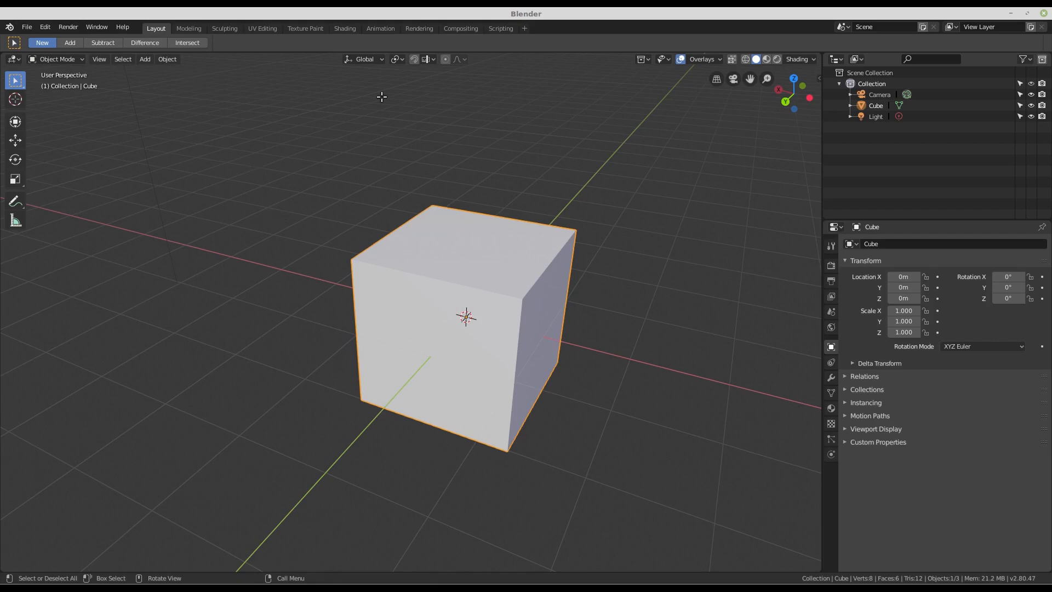
middle_drag(648, 180, 545, 308)
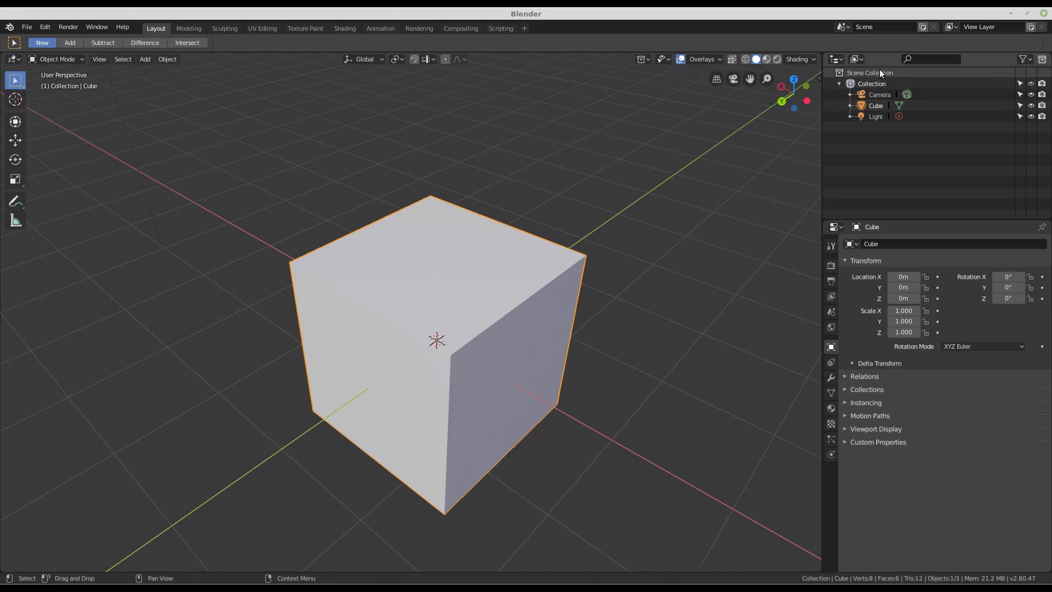
Select the Camera, the Cube and the Light one after another in the Outliner and inspect each in the viewport
click(879, 96)
scroll(626, 199, down, 6)
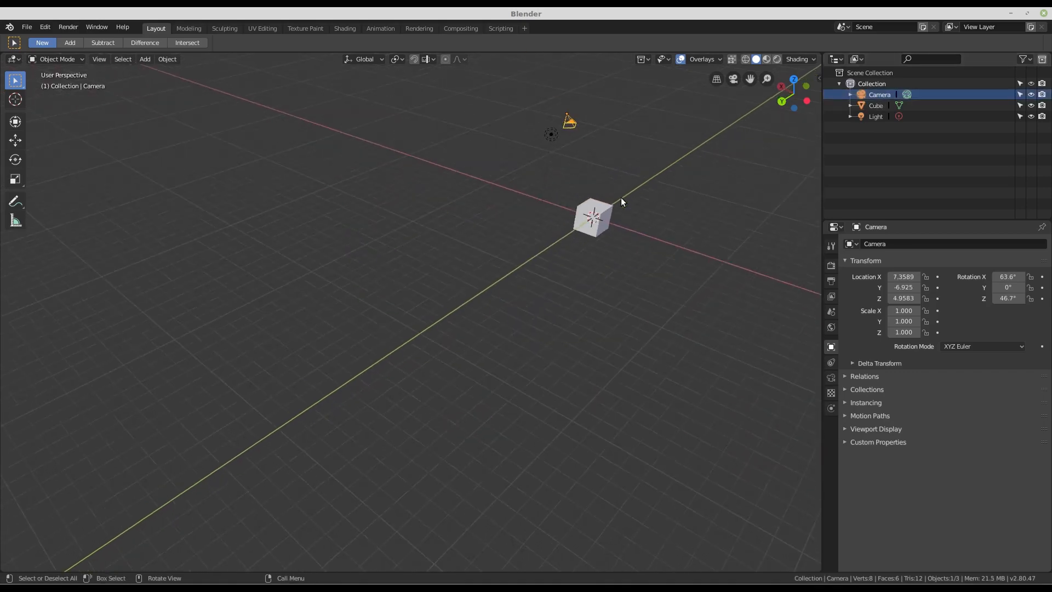
middle_drag(621, 197, 647, 203)
click(872, 106)
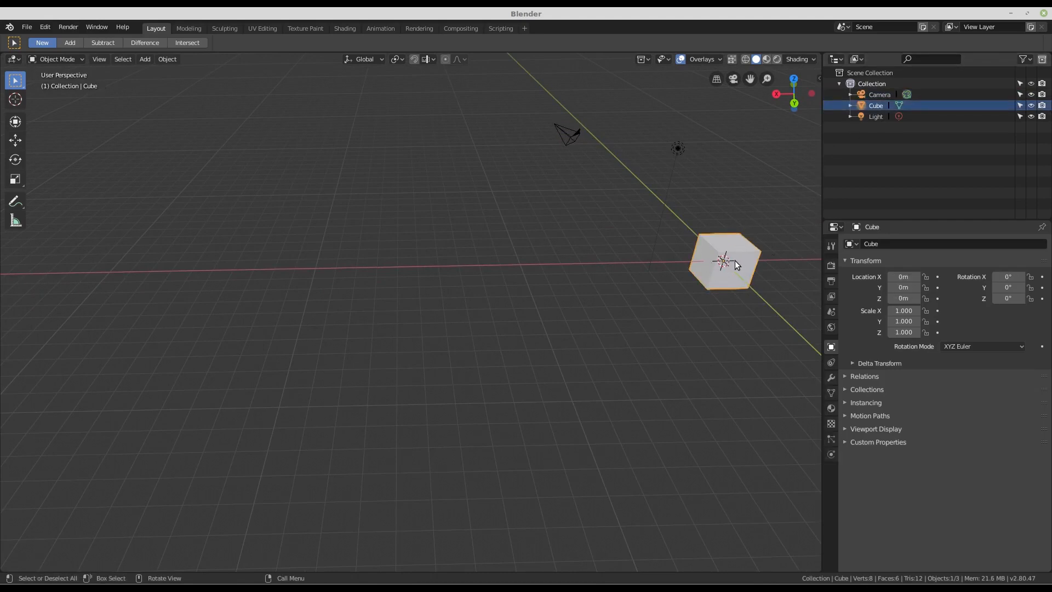
click(880, 117)
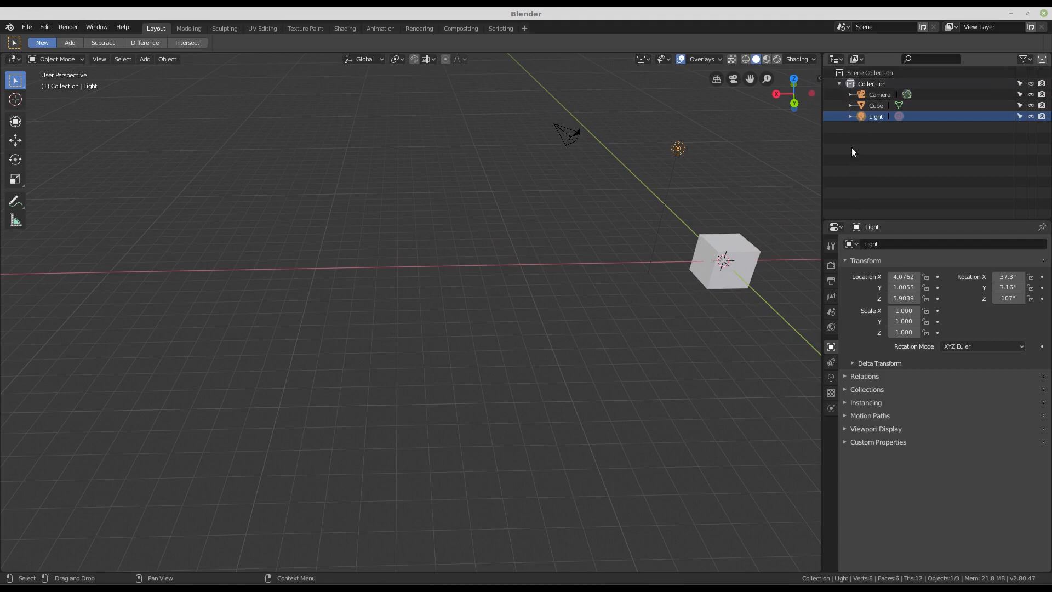
middle_drag(700, 157, 709, 147)
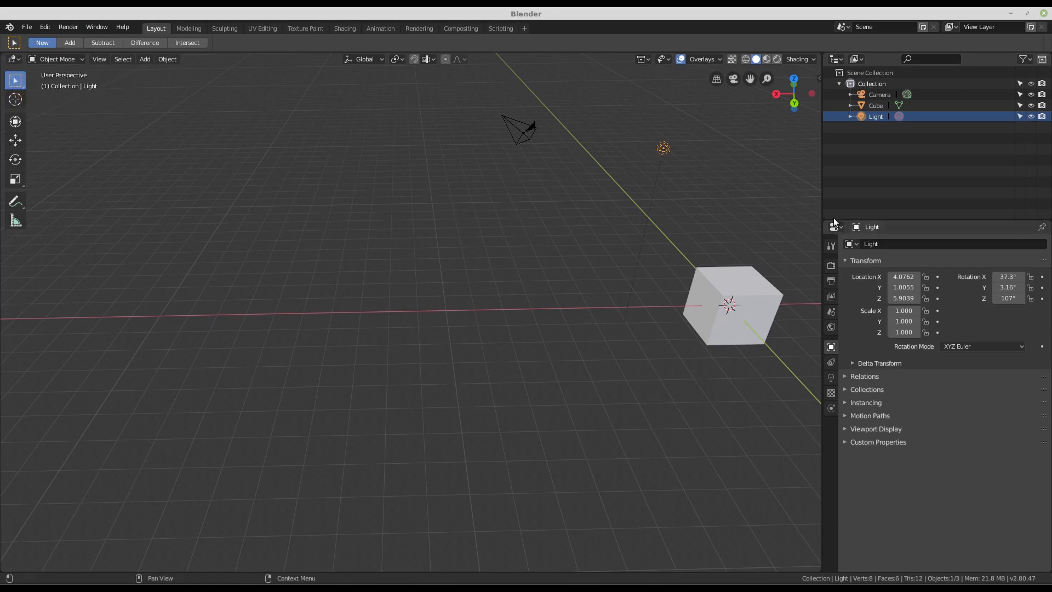
Turn the Outliner area into a 3D Viewport seen from another angle, and select the cube in the main viewport
click(836, 59)
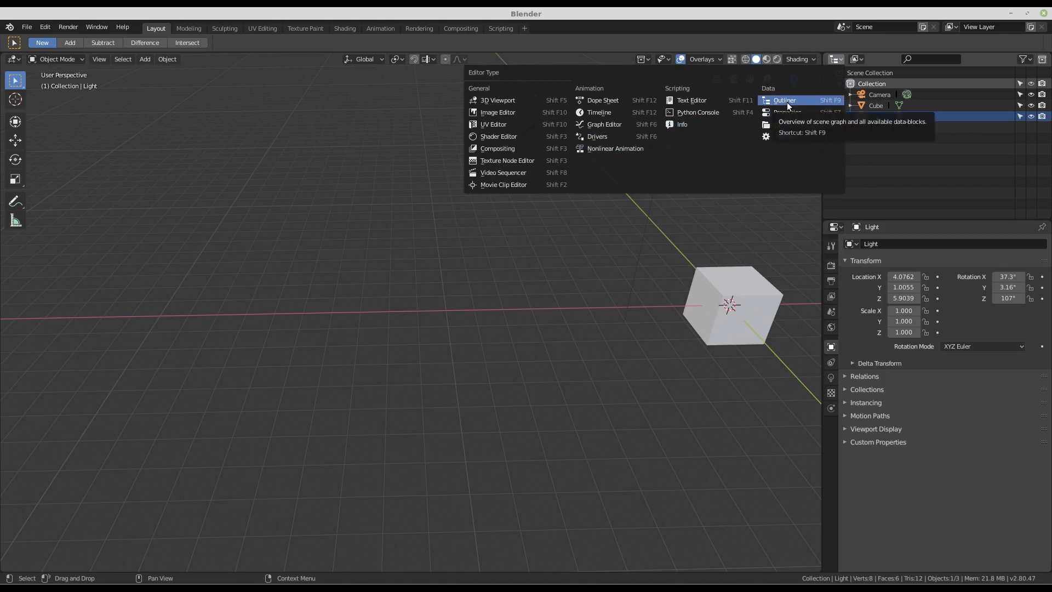
click(492, 101)
middle_drag(964, 141, 898, 138)
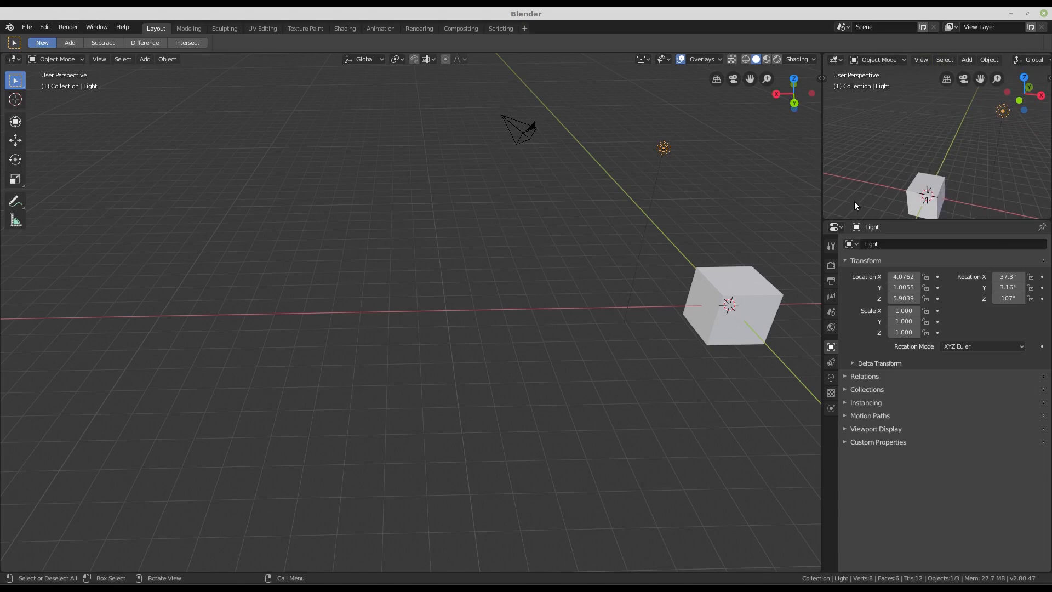
click(835, 227)
click(720, 305)
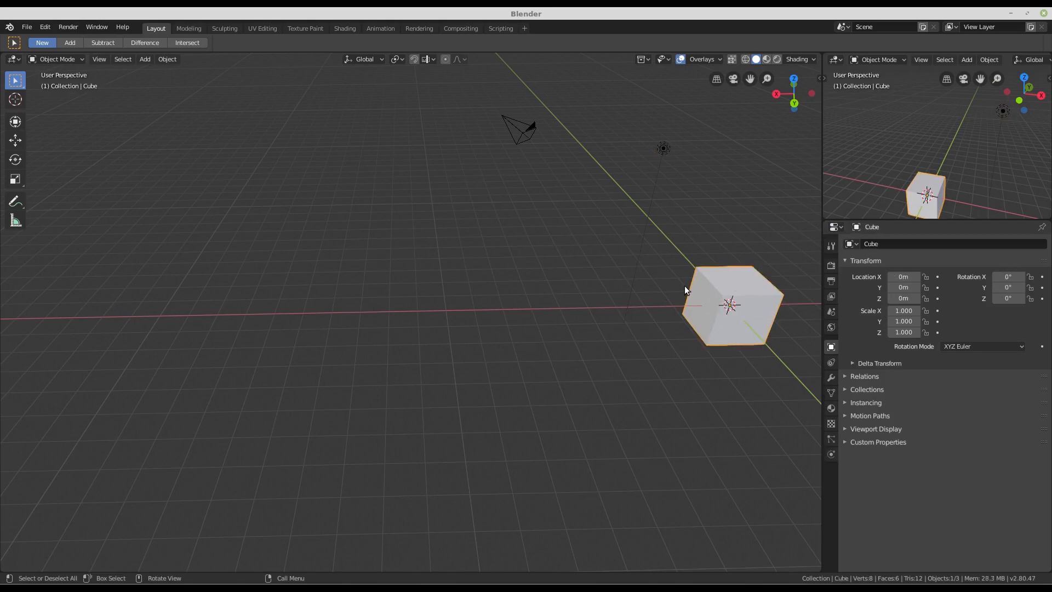
Turn the Properties area into an Outliner and switch it back to a Properties editor
middle_drag(685, 285, 659, 264)
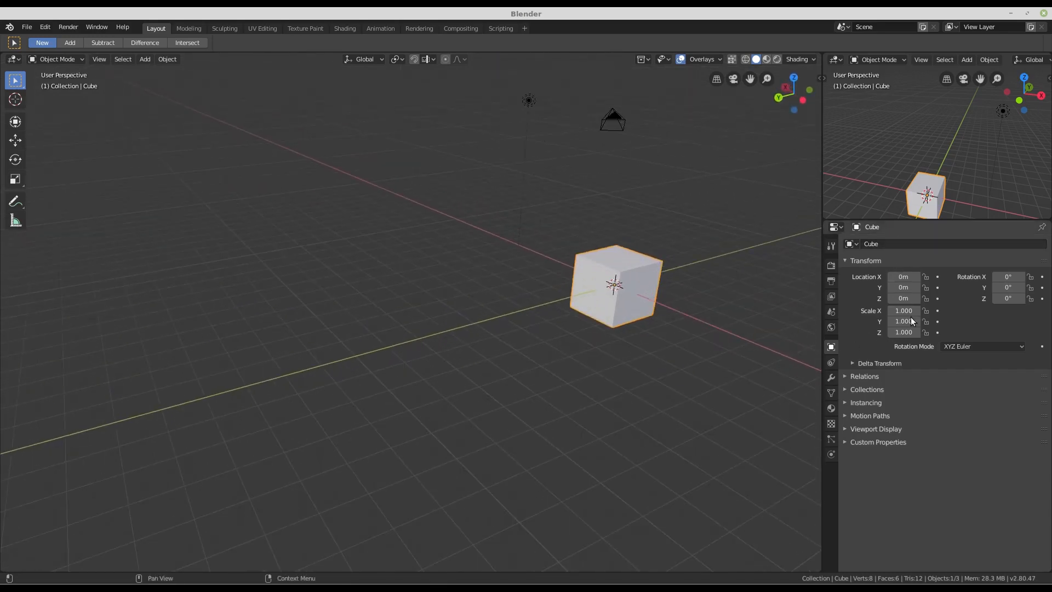
click(837, 227)
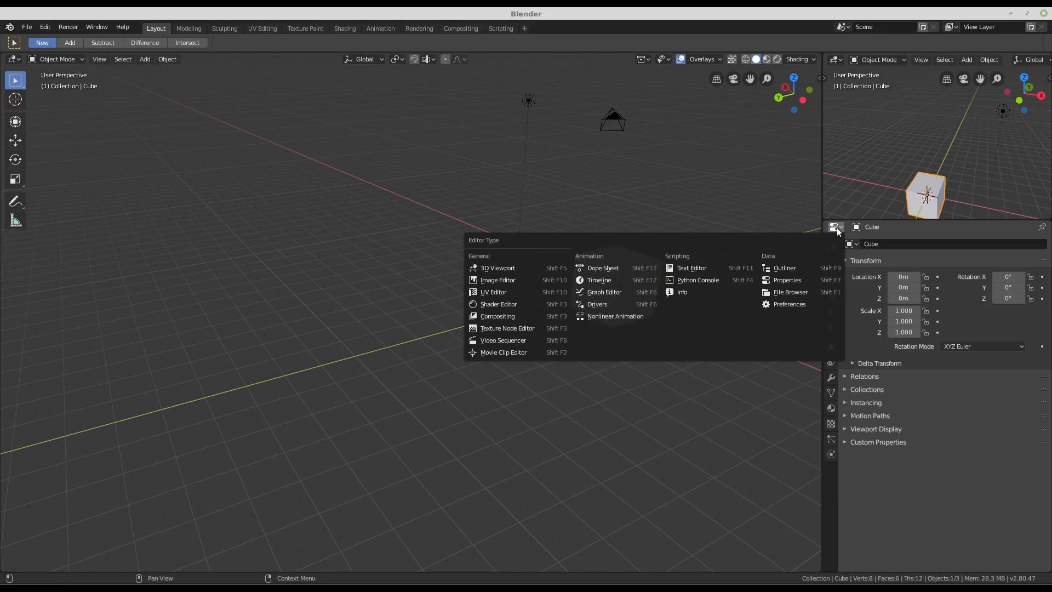
click(794, 268)
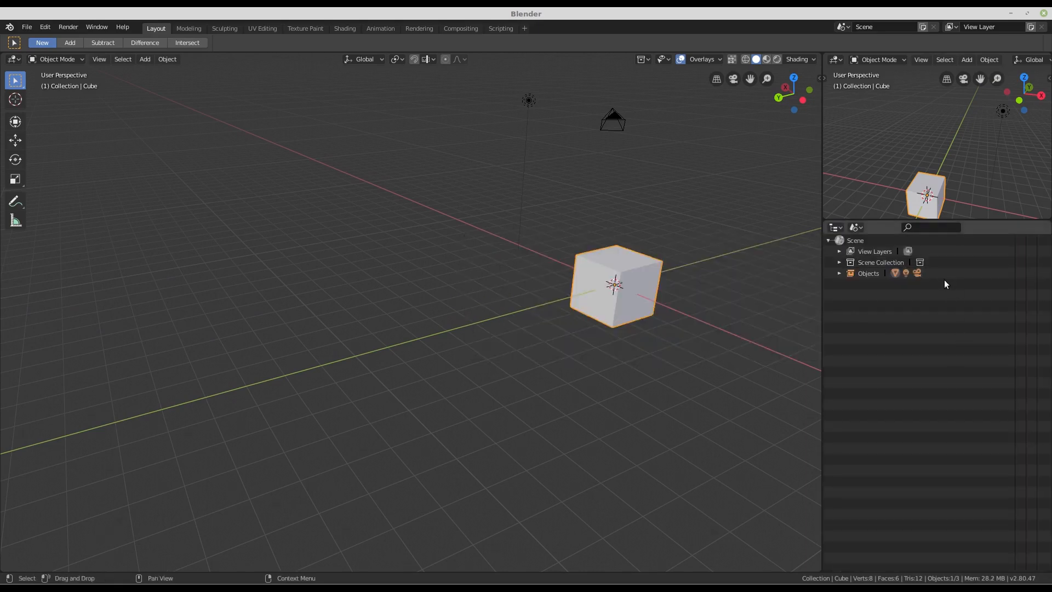
click(834, 228)
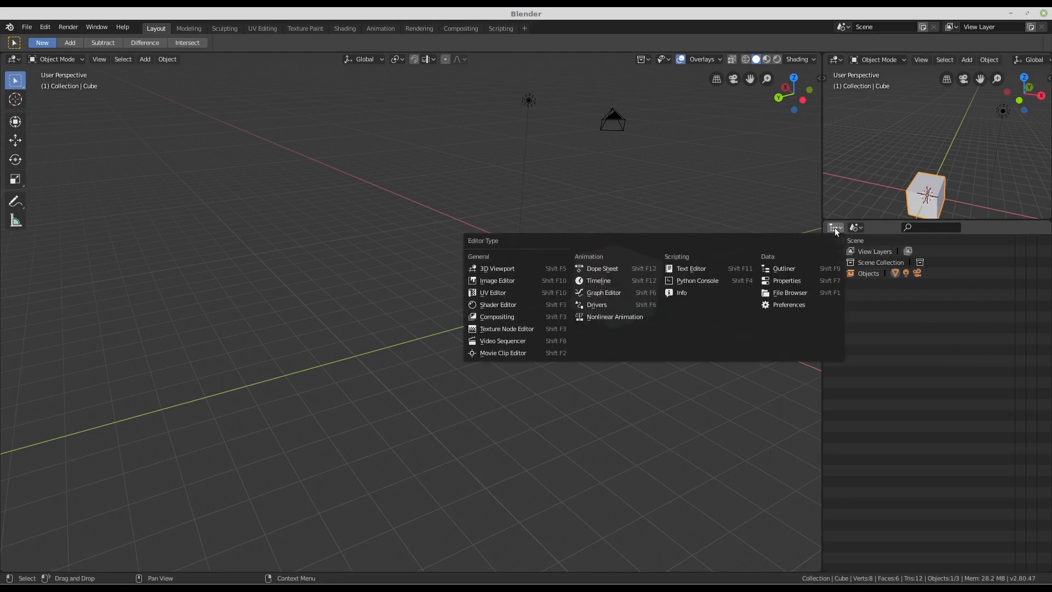
click(785, 282)
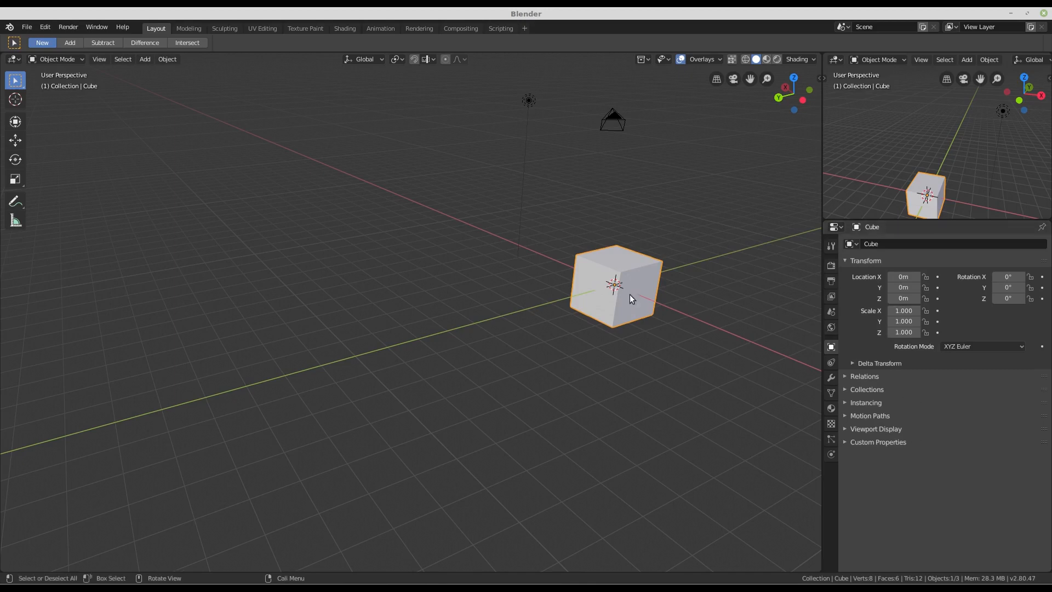
scroll(690, 239, up, 2)
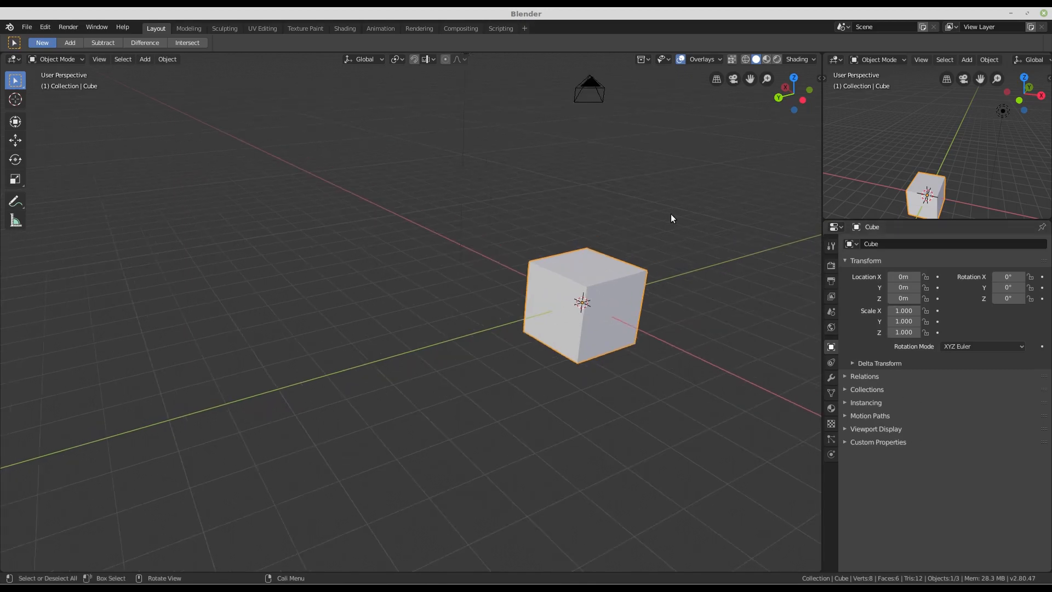
Start a new file from the General template to restore the default layout
click(831, 59)
click(27, 29)
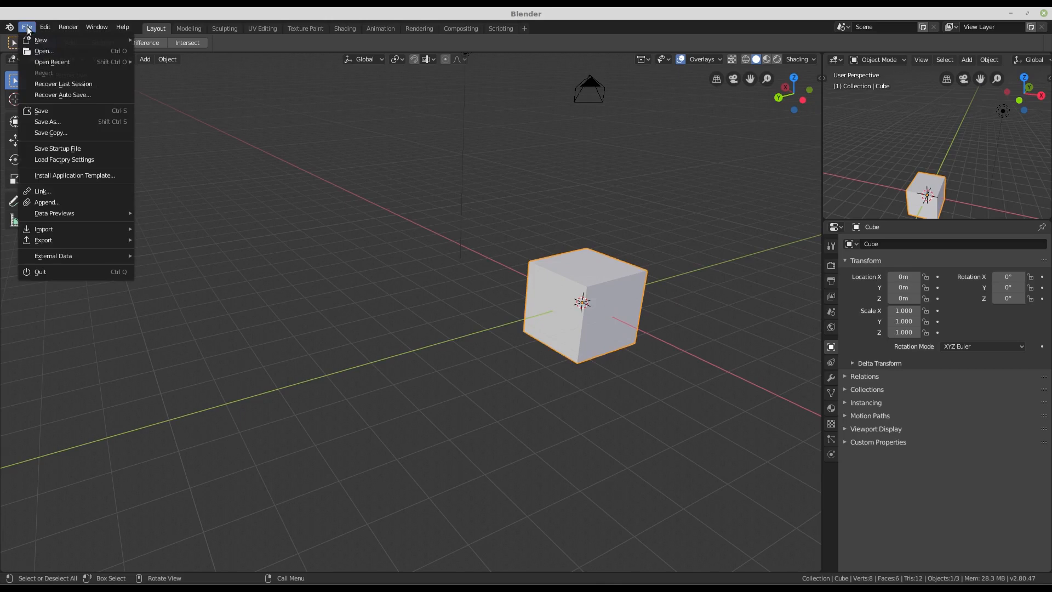
mouse_move(36, 41)
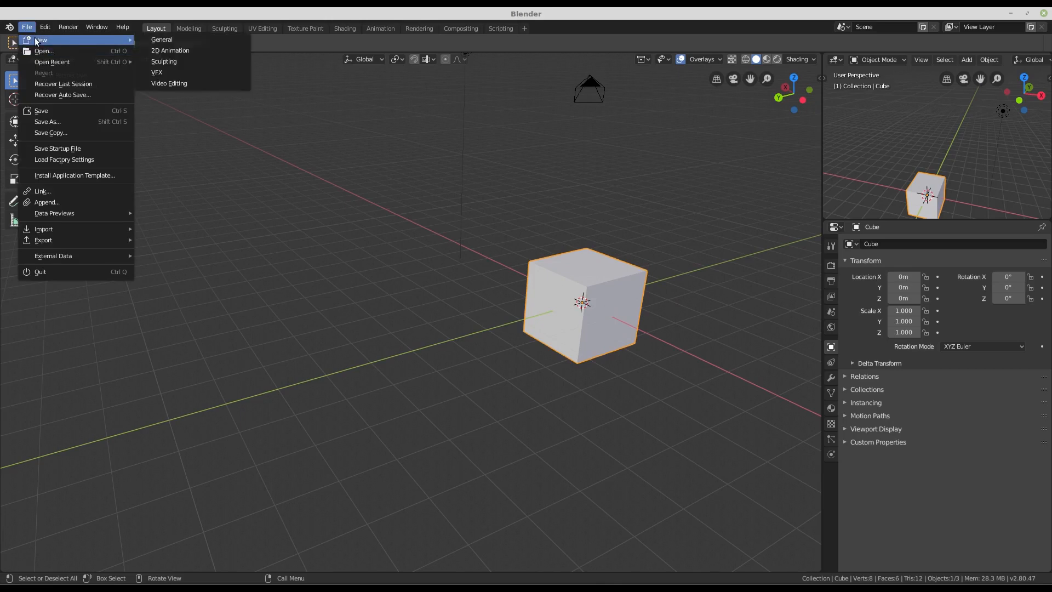
click(172, 41)
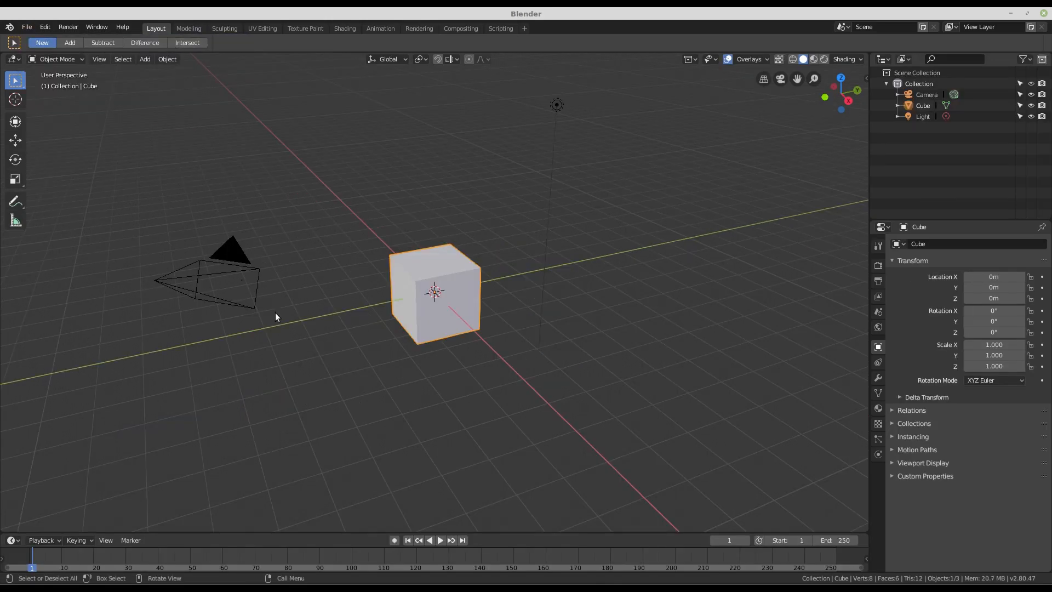
middle_drag(408, 326, 381, 331)
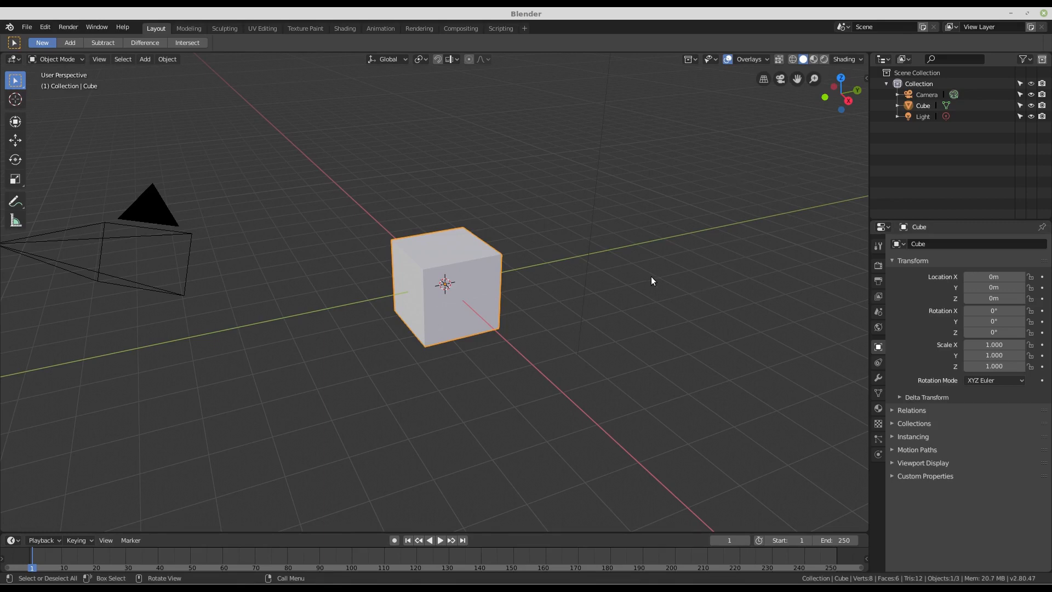
scroll(651, 276, up, 3)
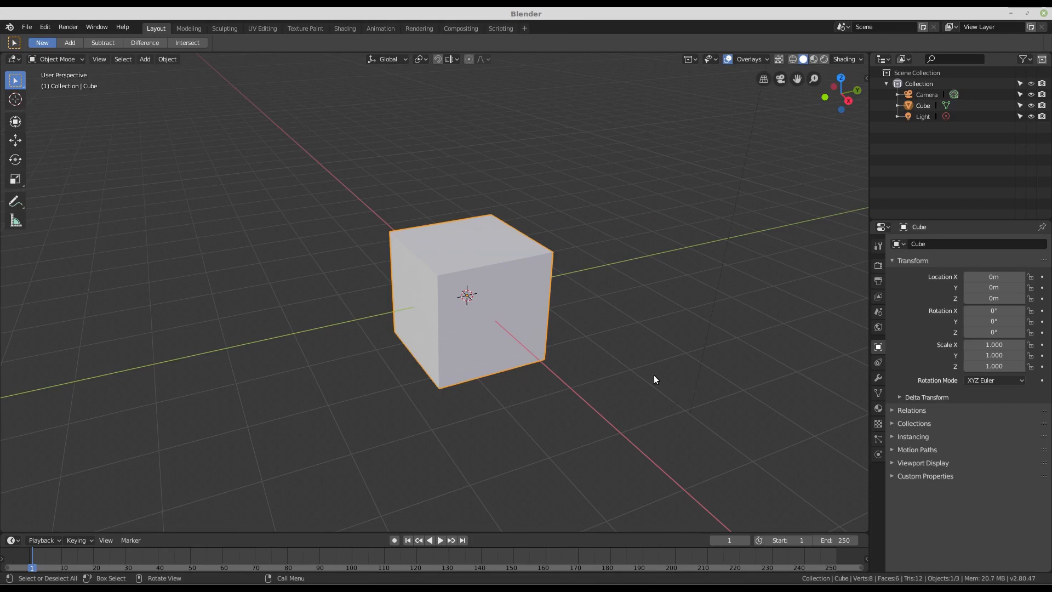
middle_drag(455, 280, 417, 318)
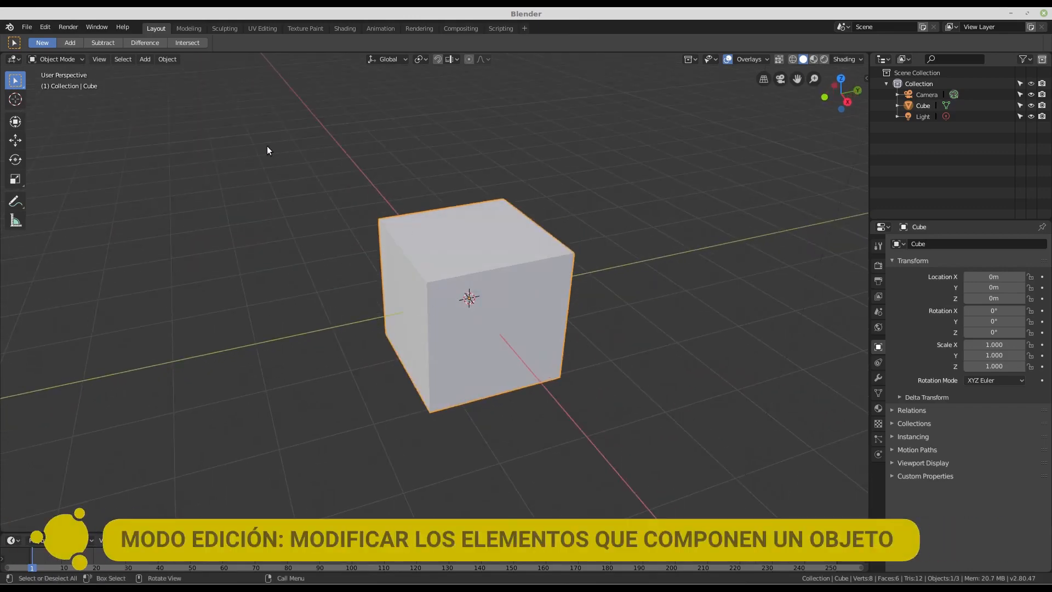
click(146, 60)
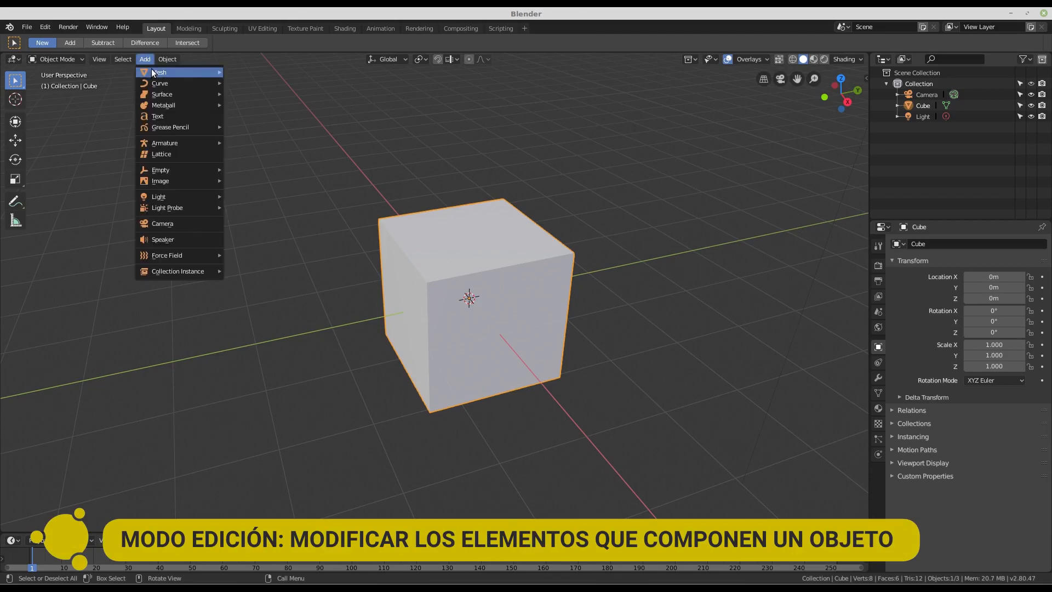
mouse_move(167, 78)
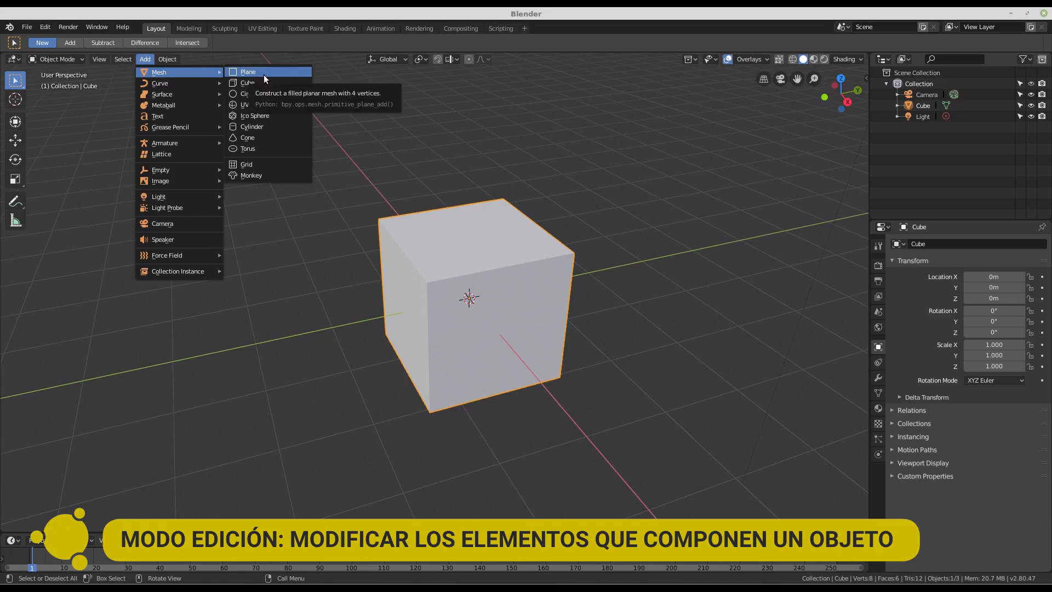
middle_drag(441, 208, 438, 239)
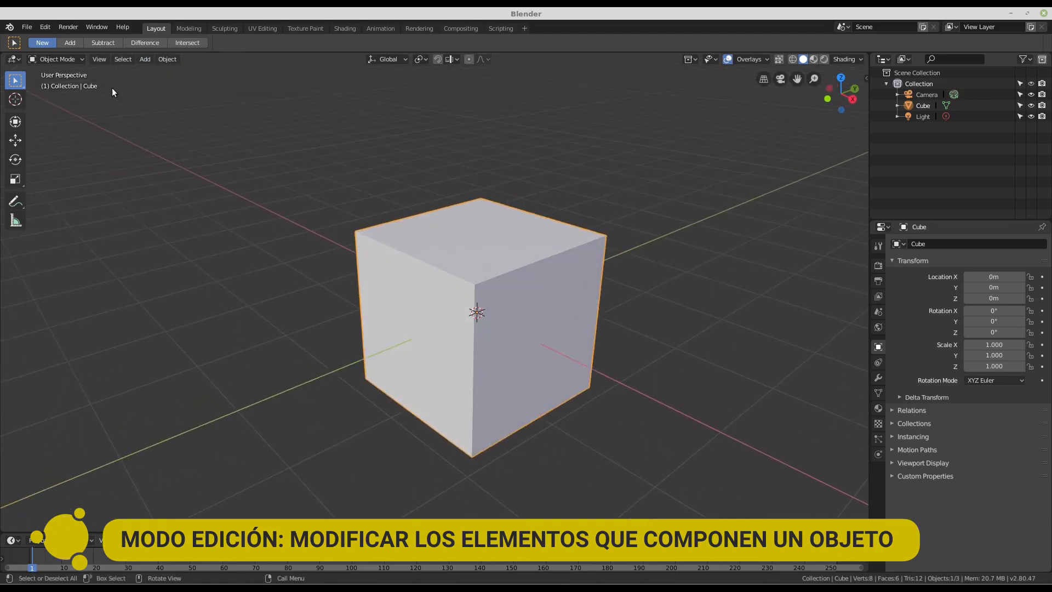
Put the cube into Edit Mode and alternate several times between Object Mode and Edit Mode, finishing in Edit Mode
click(58, 58)
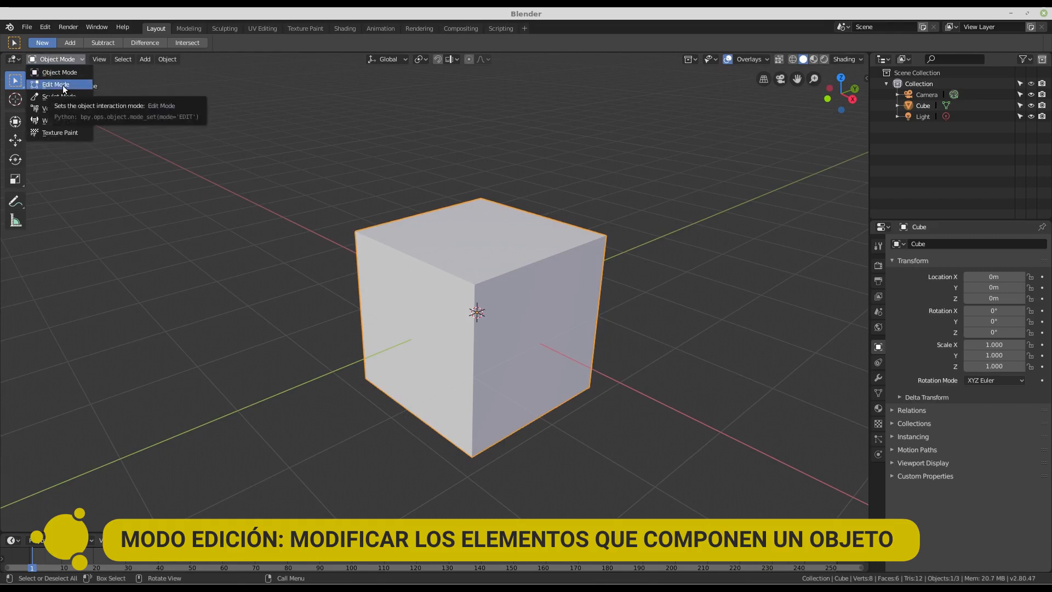
click(63, 86)
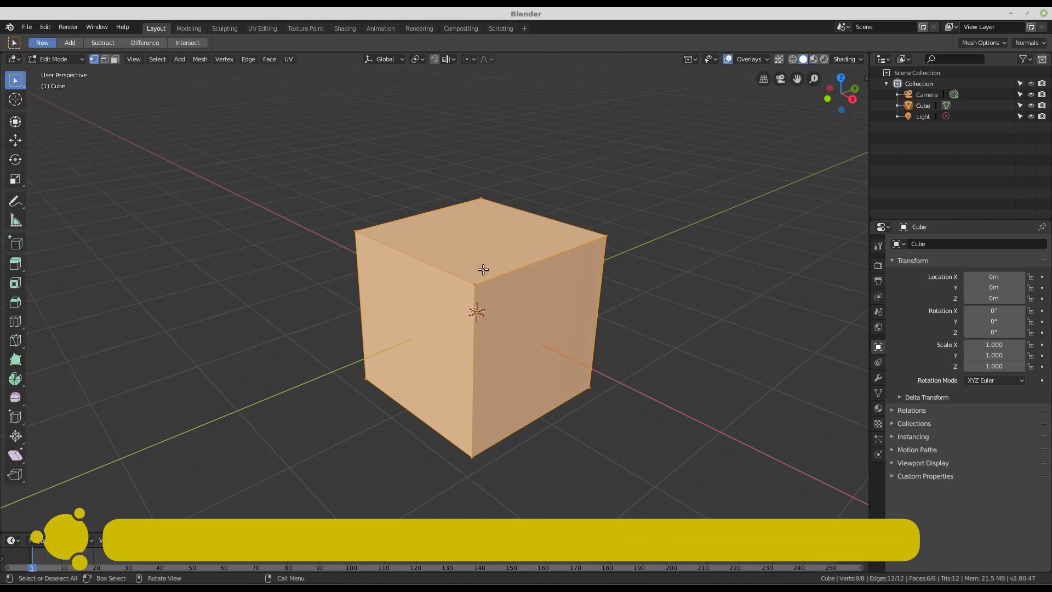
key(Tab)
key(Tab)
key(Tab)
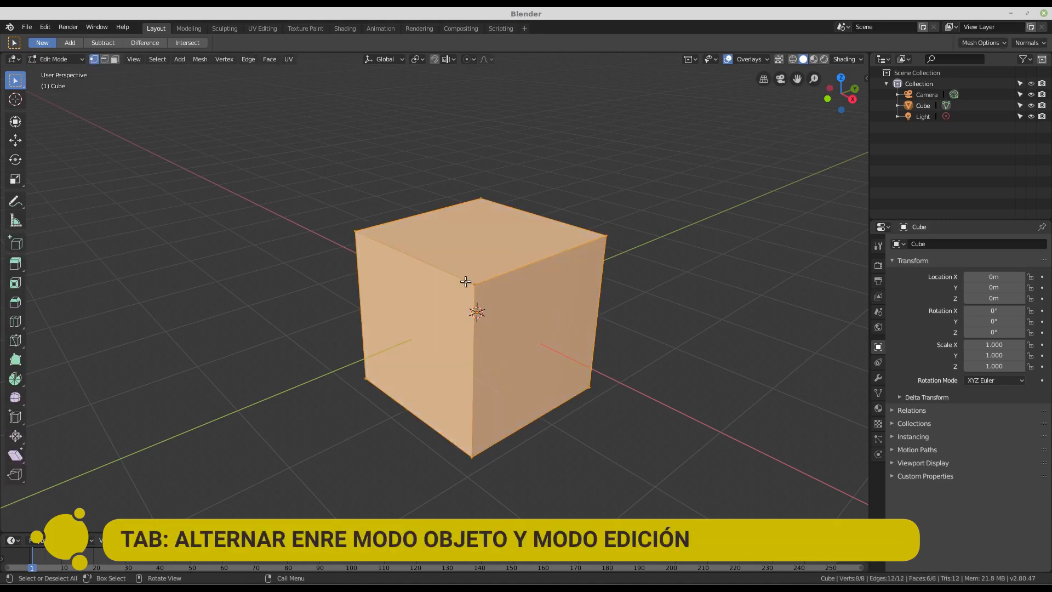
key(Tab)
key(Tab)
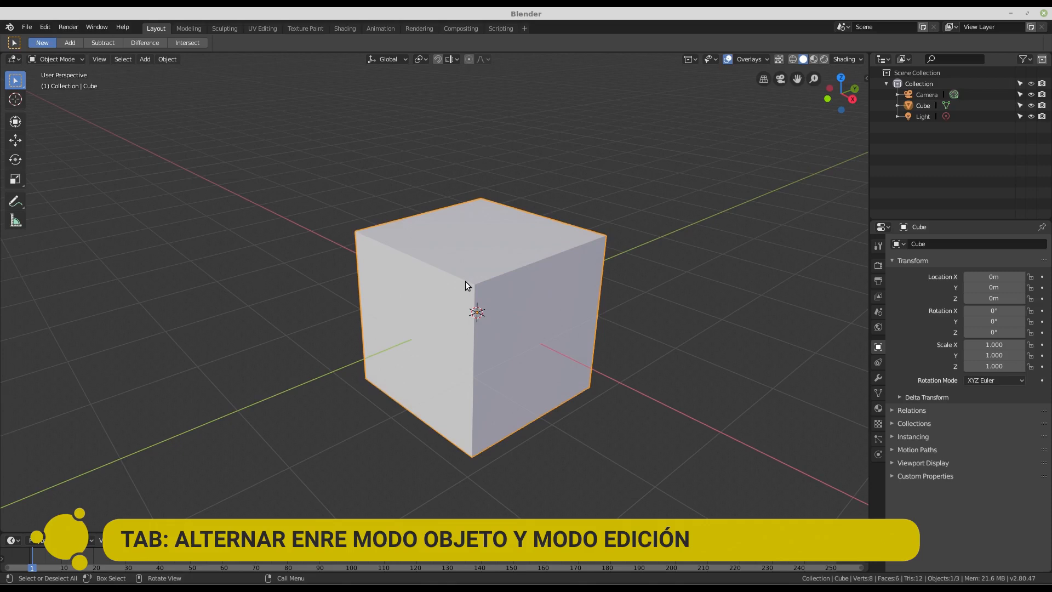
key(Tab)
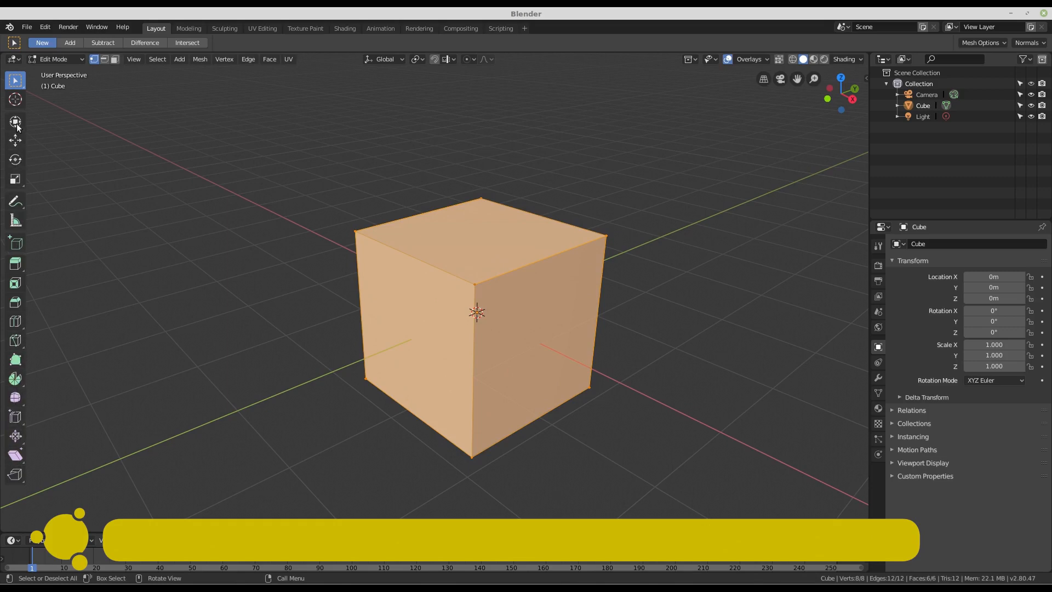
key(Tab)
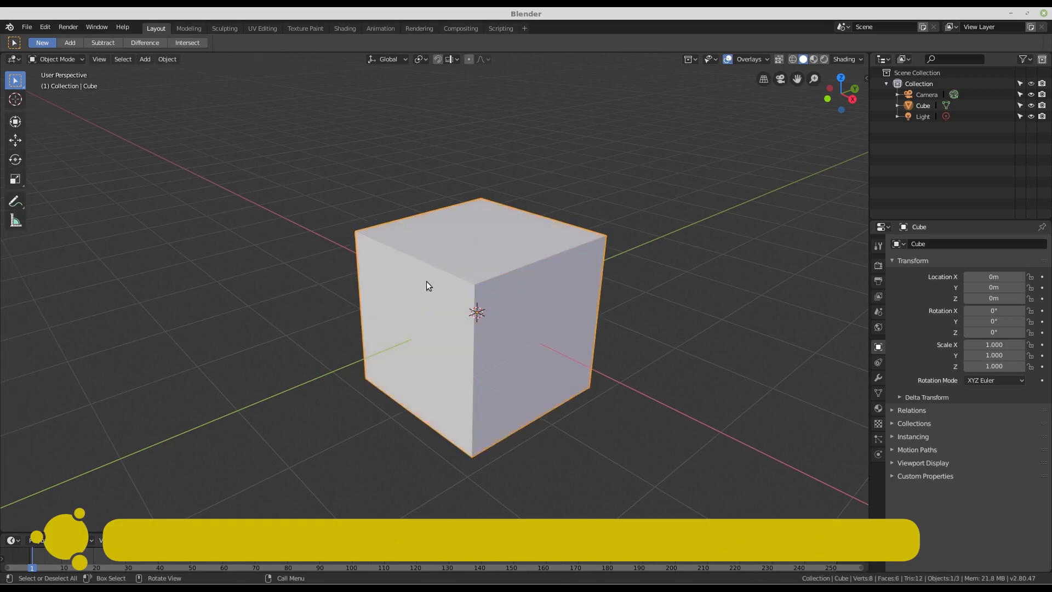
key(Tab)
Select a single corner vertex on the cube's top face
mouse_move(418, 285)
middle_down()
mouse_move(463, 301)
mouse_move(526, 291)
mouse_move(430, 293)
mouse_move(422, 282)
middle_up()
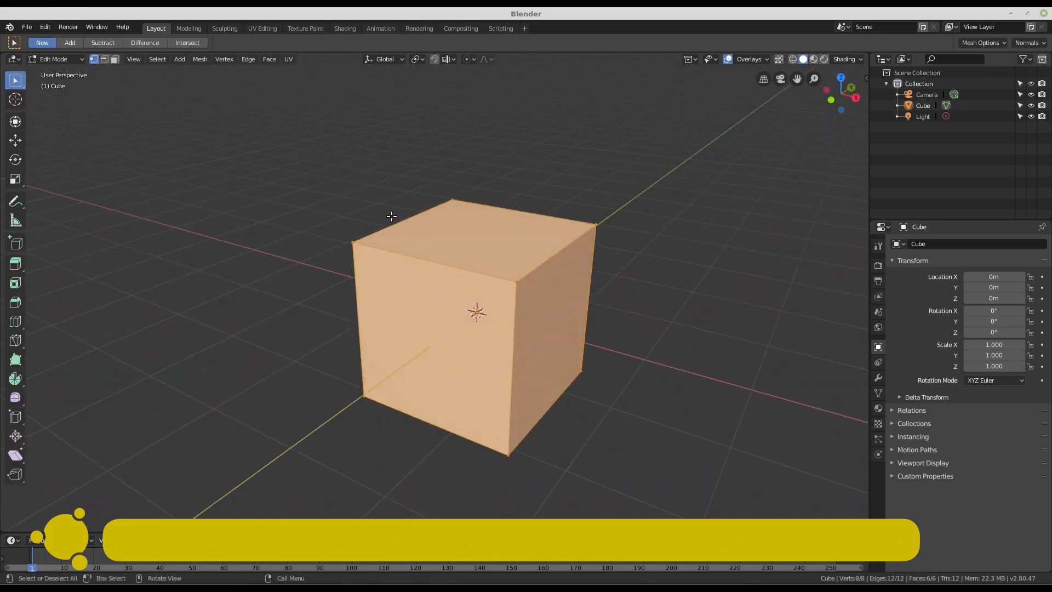
scroll(455, 243, up, 1)
shift+middle_drag(461, 237, 535, 235)
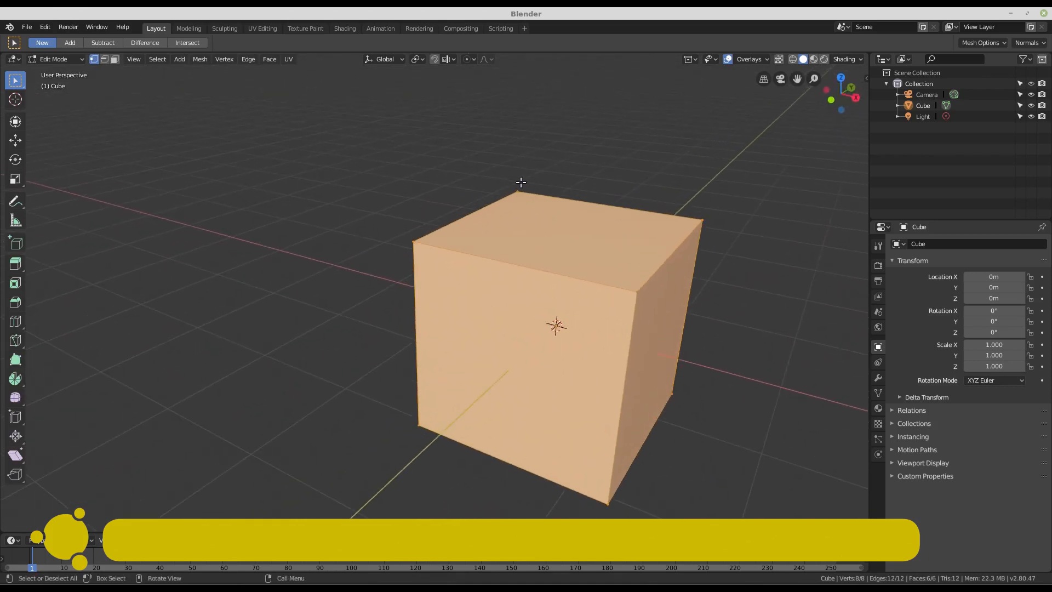
click(409, 244)
middle_drag(399, 300, 368, 315)
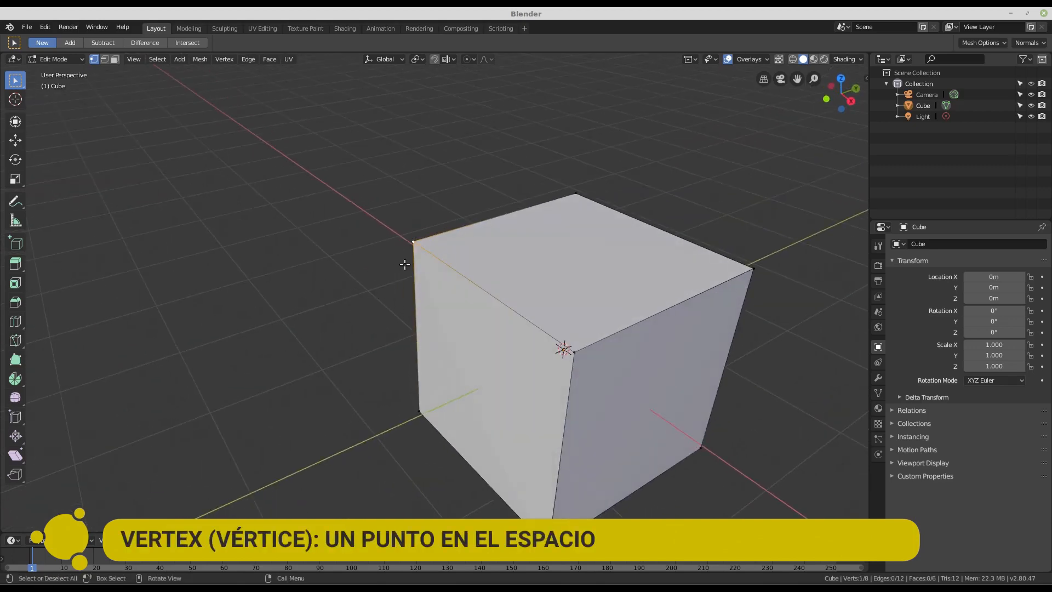
middle_drag(404, 261, 320, 162)
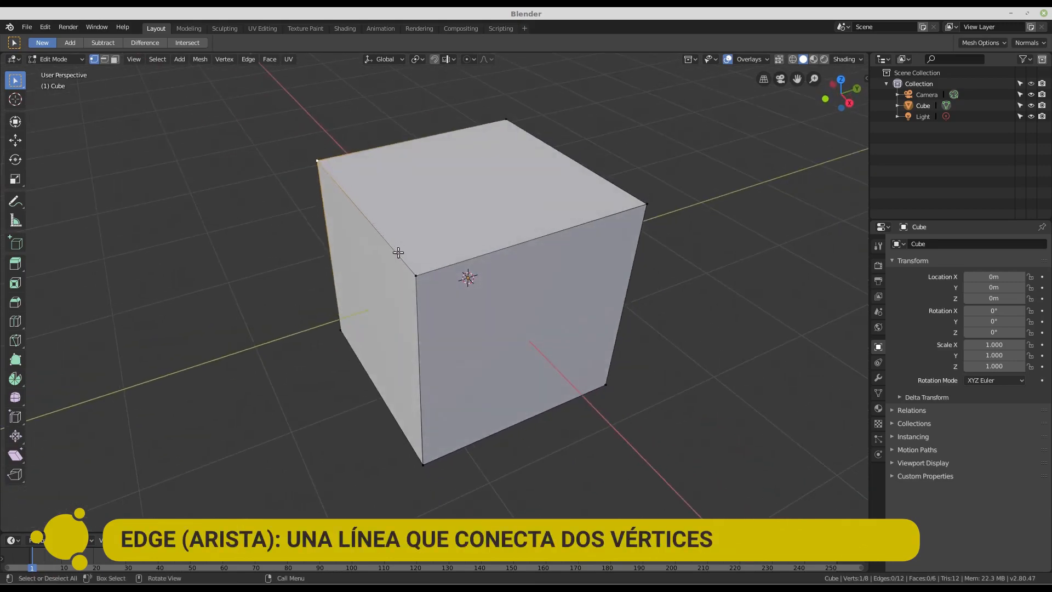
Add the neighbouring top corner vertex to the selection to select the edge between the two vertices
shift+click(416, 274)
middle_drag(409, 319, 293, 272)
scroll(261, 253, up, 3)
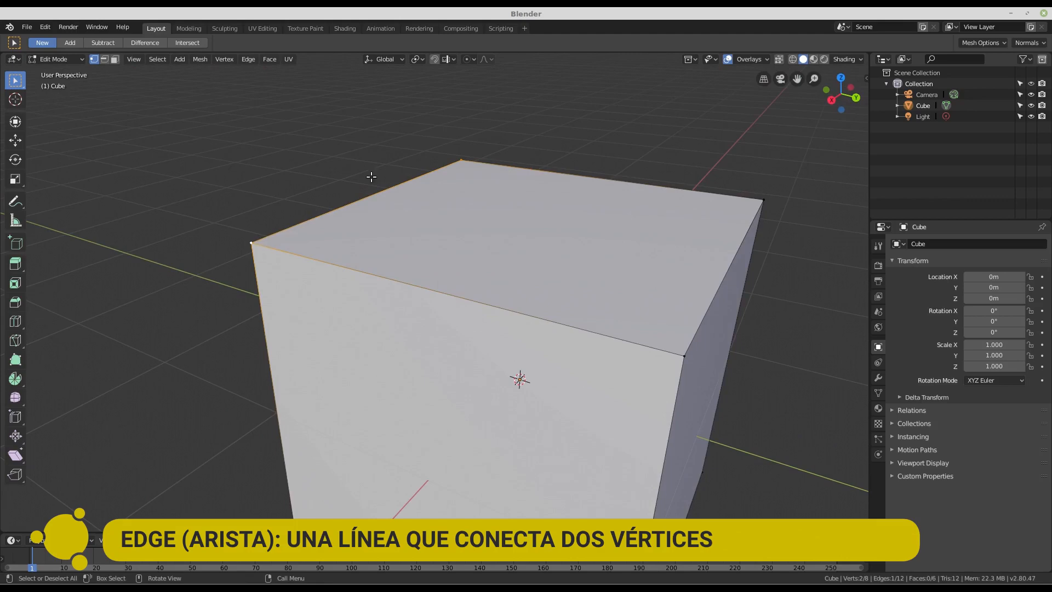
scroll(373, 180, down, 3)
middle_drag(343, 223, 307, 239)
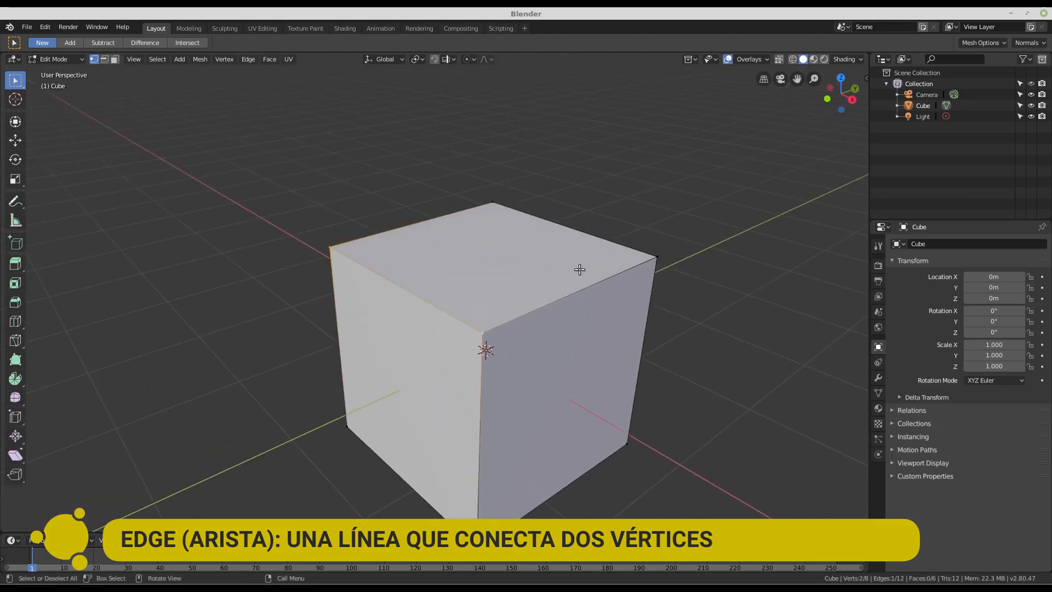
Extend the selection with the remaining two top corner vertices to select the cube's whole top face
shift+click(496, 202)
shift+click(657, 258)
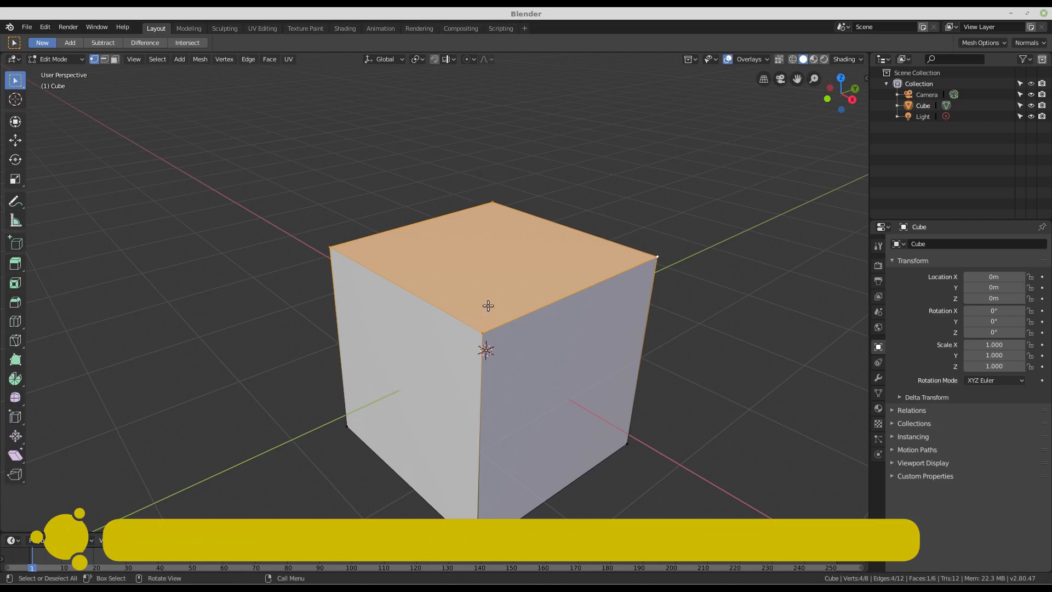
middle_drag(500, 327, 310, 237)
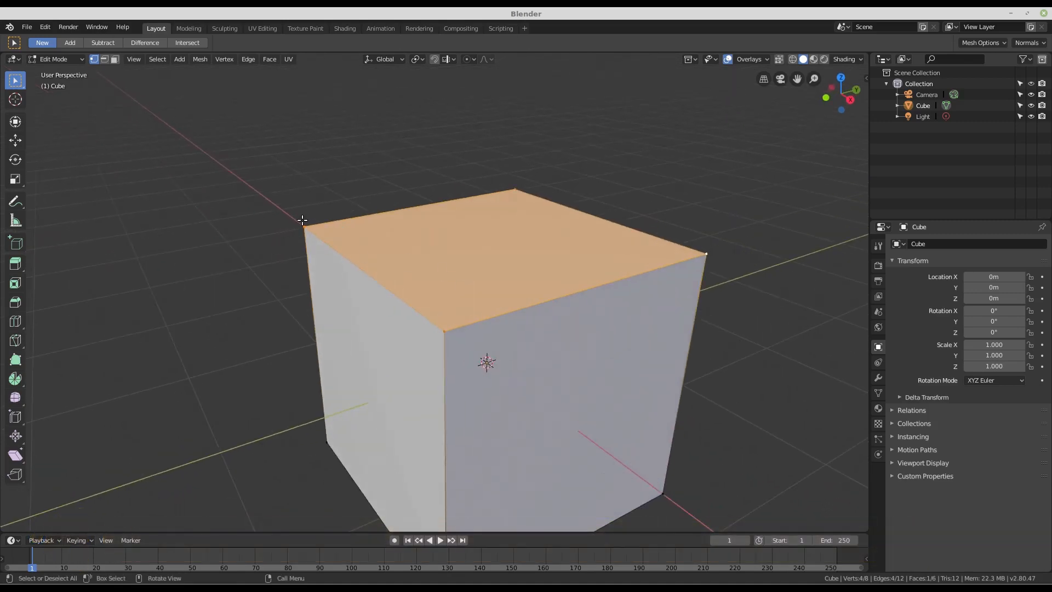
scroll(388, 218, down, 1)
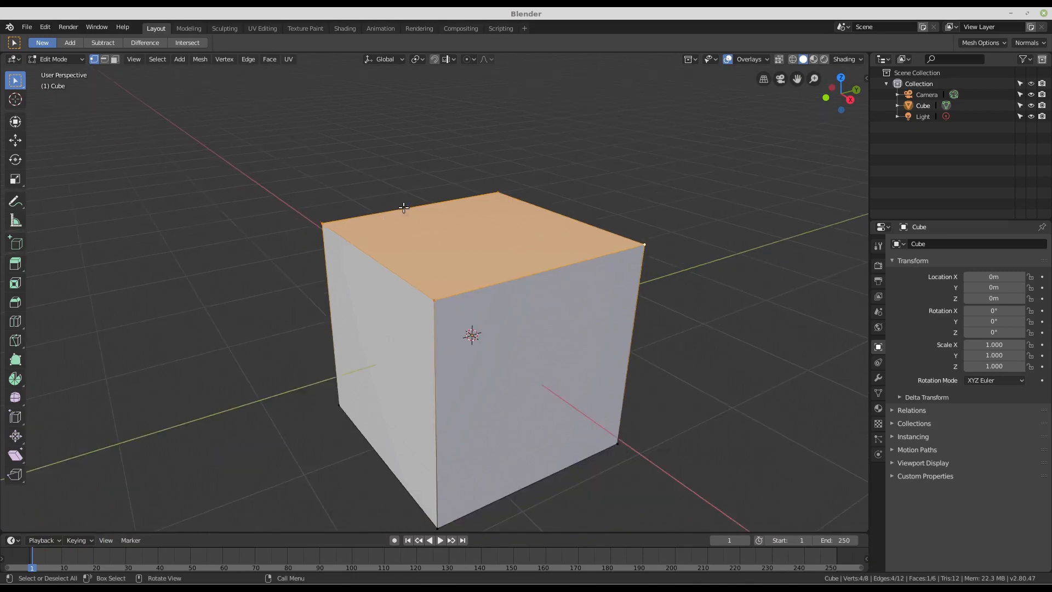
shift+middle_drag(407, 225, 465, 205)
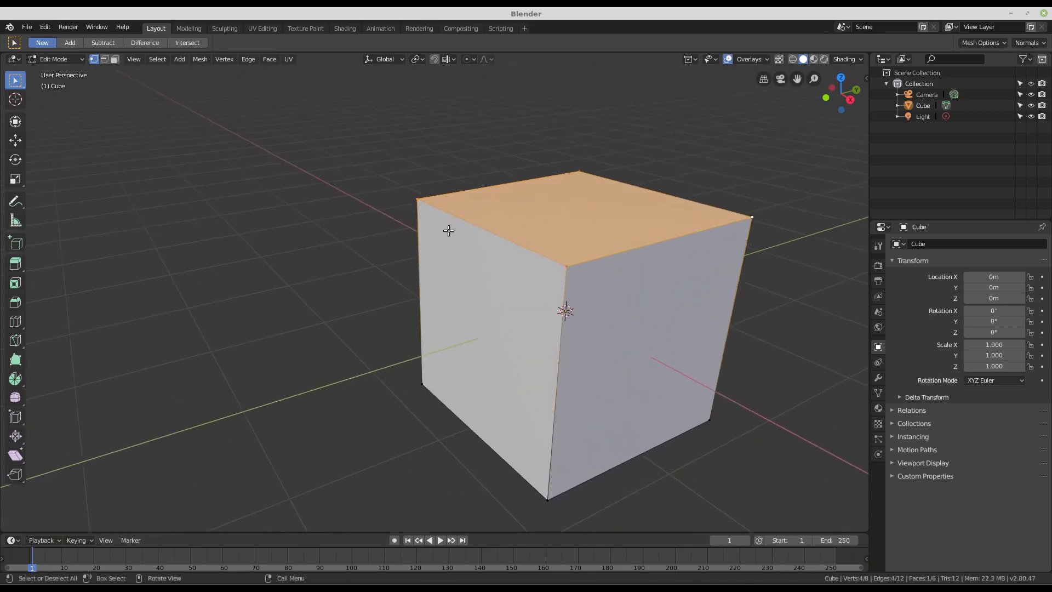
shift+middle_drag(467, 223, 409, 240)
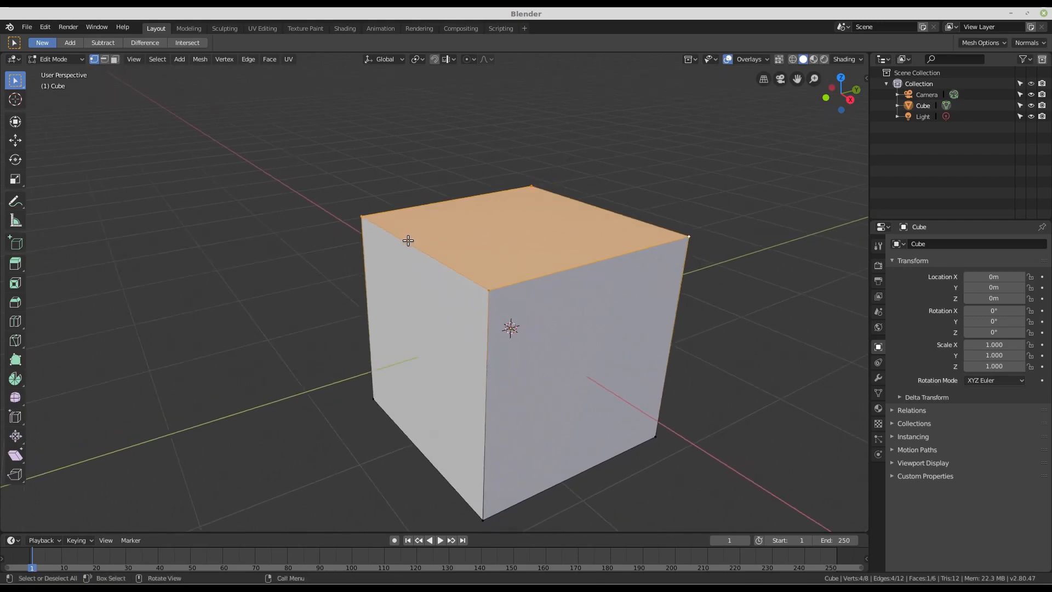
Select only one top corner vertex of the cube and try to rotate and scale it
click(361, 211)
mouse_move(360, 272)
middle_down()
mouse_move(394, 263)
mouse_move(380, 266)
middle_up()
scroll(355, 235, up, 2)
scroll(379, 229, down, 1)
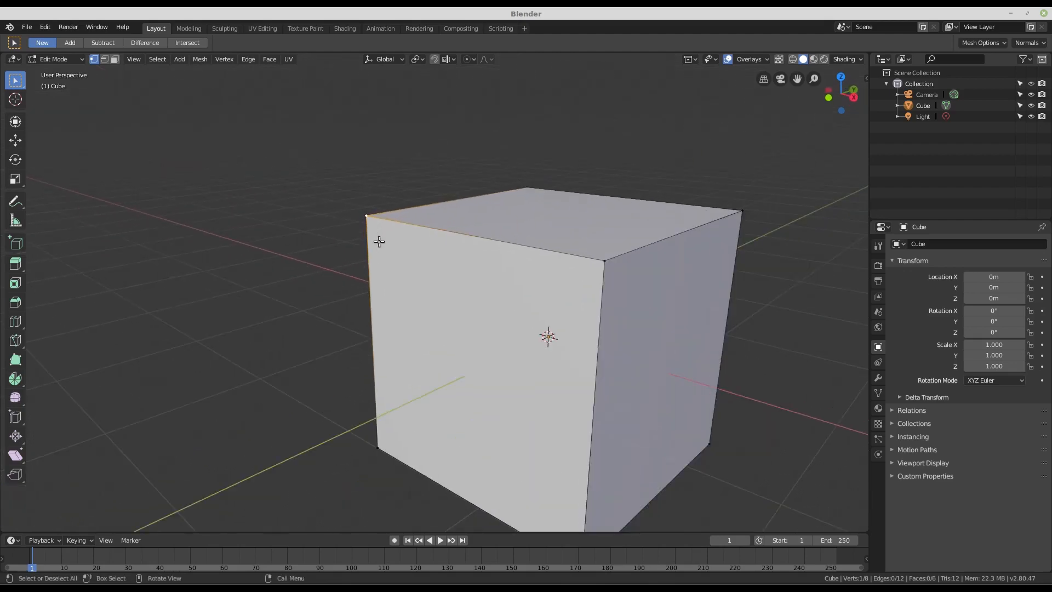
key(r)
click(400, 225)
key(s)
key(Escape)
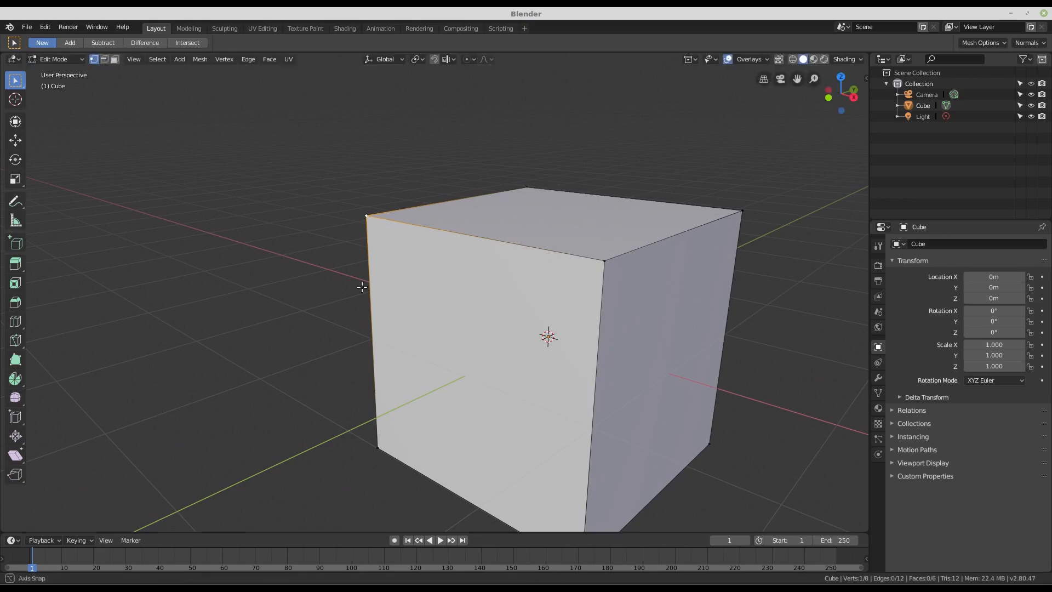
middle_drag(362, 287, 408, 310)
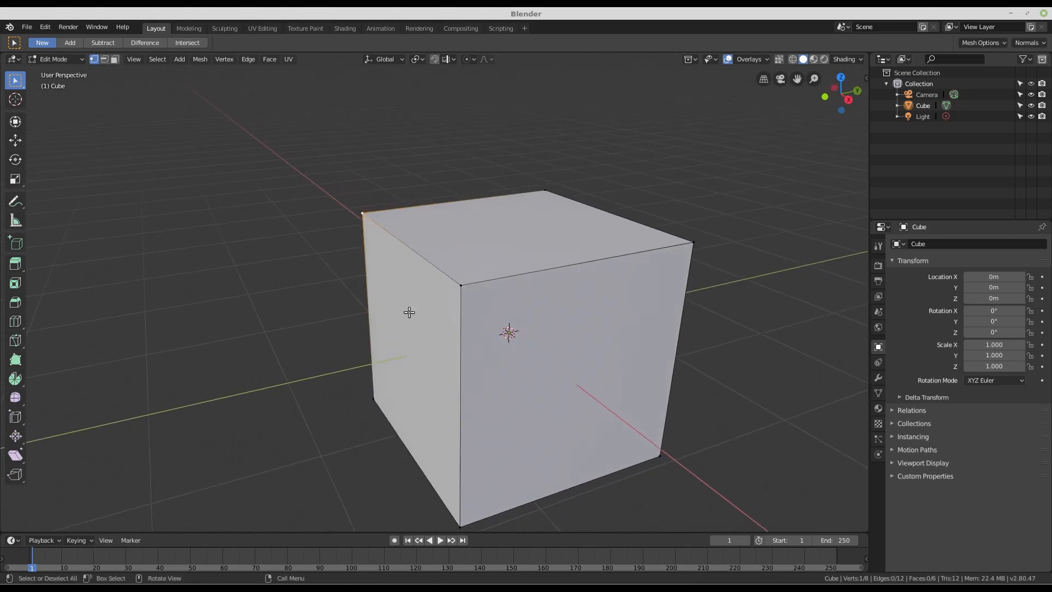
Add the neighbouring top corner vertex to the selection and try to rotate and scale the resulting edge
shift+click(461, 285)
mouse_move(446, 298)
middle_down()
mouse_move(439, 265)
mouse_move(474, 273)
mouse_move(353, 241)
mouse_move(356, 265)
mouse_move(399, 216)
mouse_move(406, 272)
mouse_move(390, 263)
mouse_move(384, 274)
mouse_move(427, 298)
middle_up()
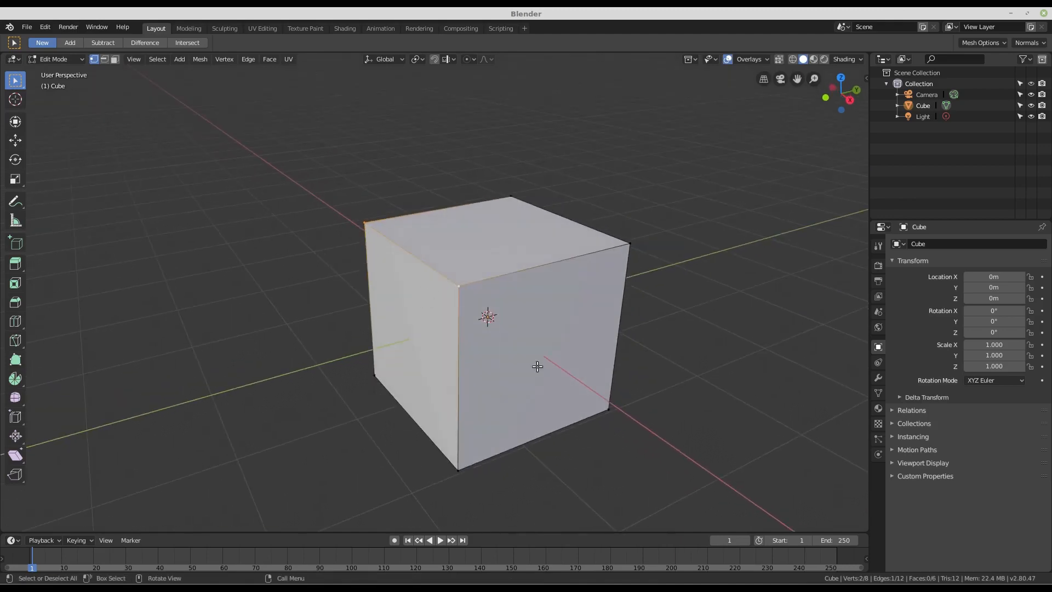
key(r)
key(Escape)
middle_drag(469, 331, 550, 367)
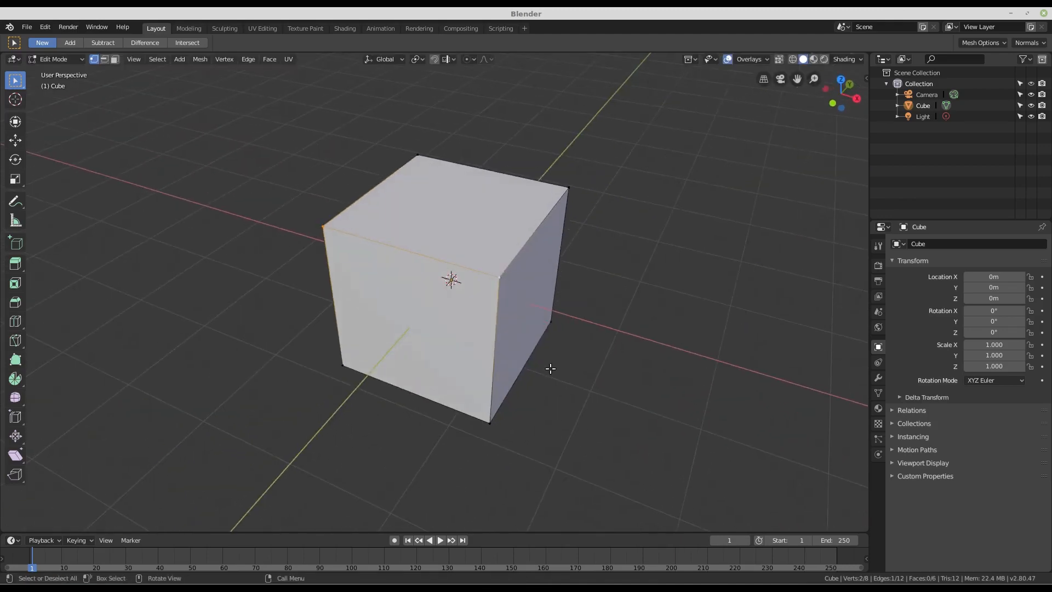
key(s)
key(Escape)
Select only one top corner vertex of the cube and try to move it away from its corner
middle_drag(446, 277, 366, 263)
scroll(353, 241, up, 3)
click(357, 213)
scroll(383, 265, down, 3)
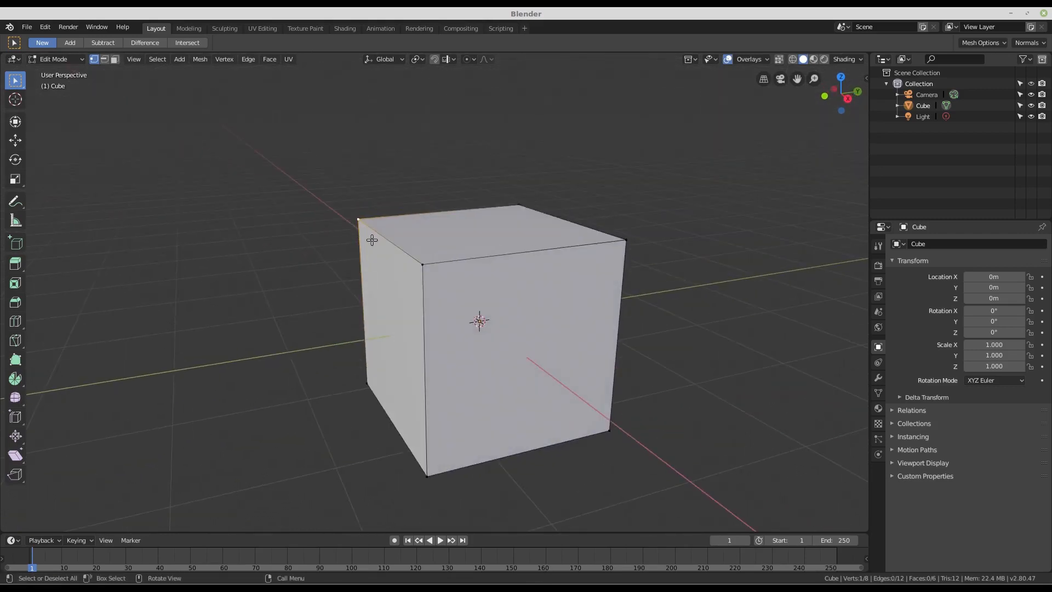
scroll(357, 210, up, 2)
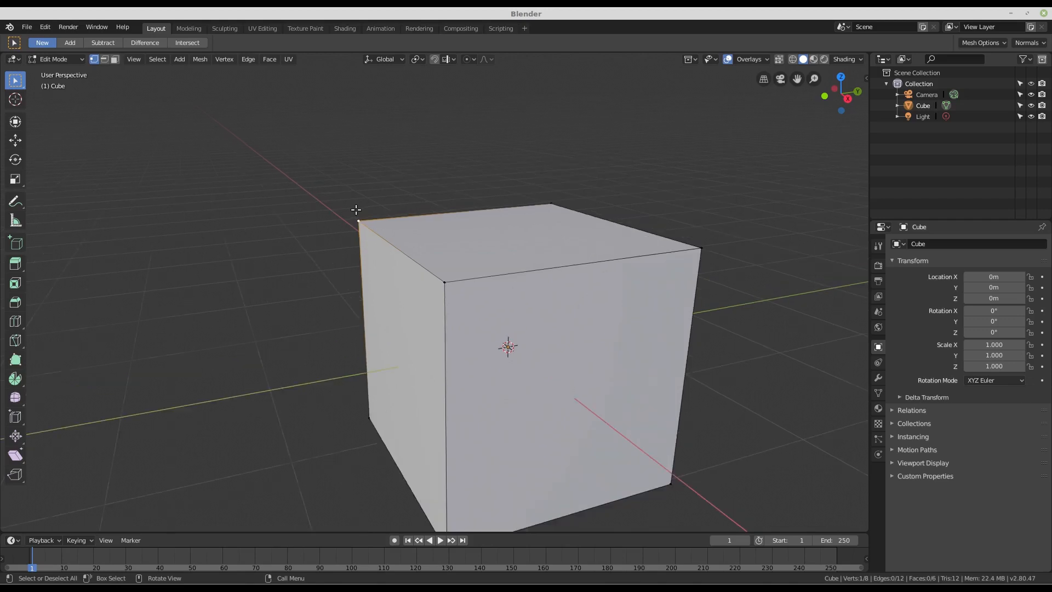
key(g)
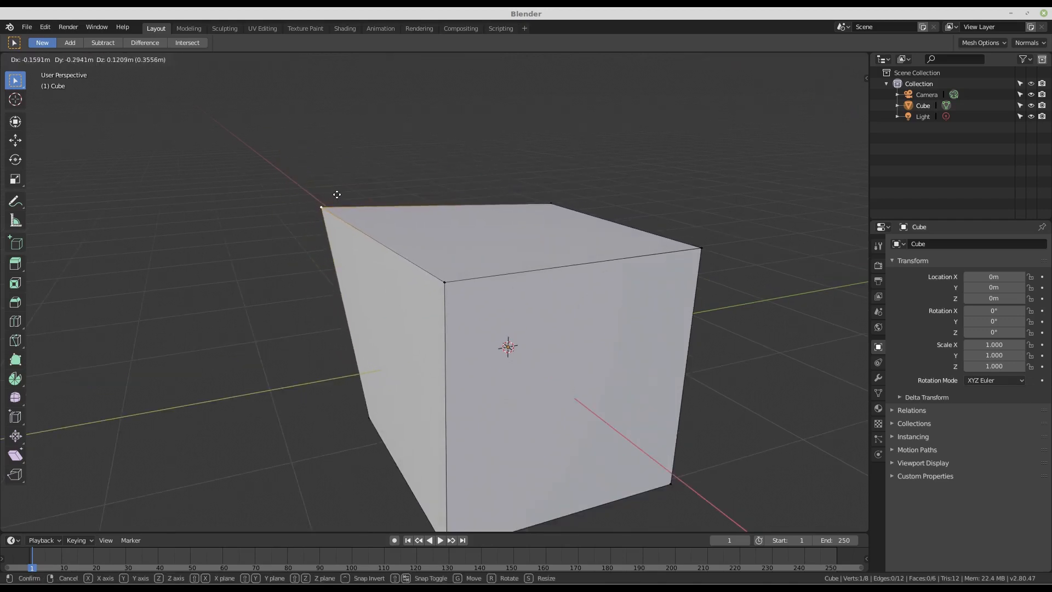
key(Escape)
Box-select the four top vertices of the cube and try to scale the top face
scroll(336, 192, down, 3)
middle_drag(336, 188, 252, 209)
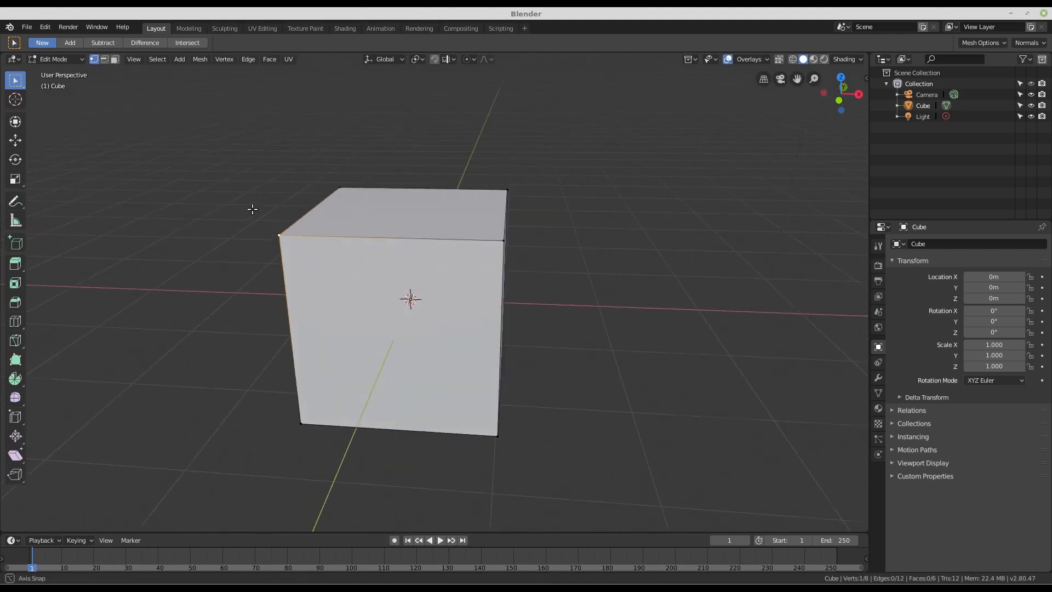
drag(245, 142, 593, 271)
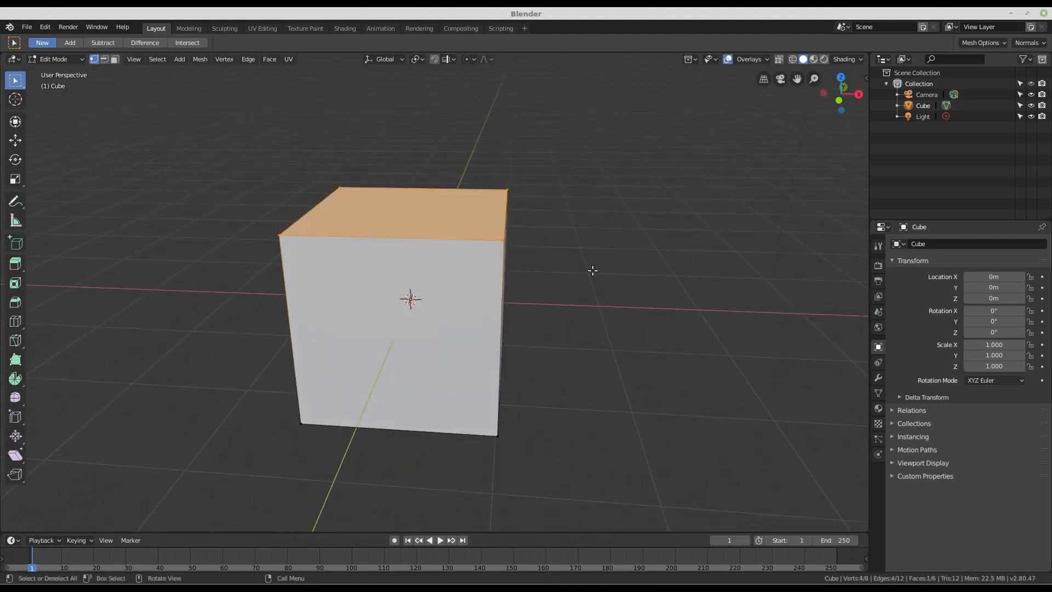
middle_drag(592, 270, 540, 317)
key(s)
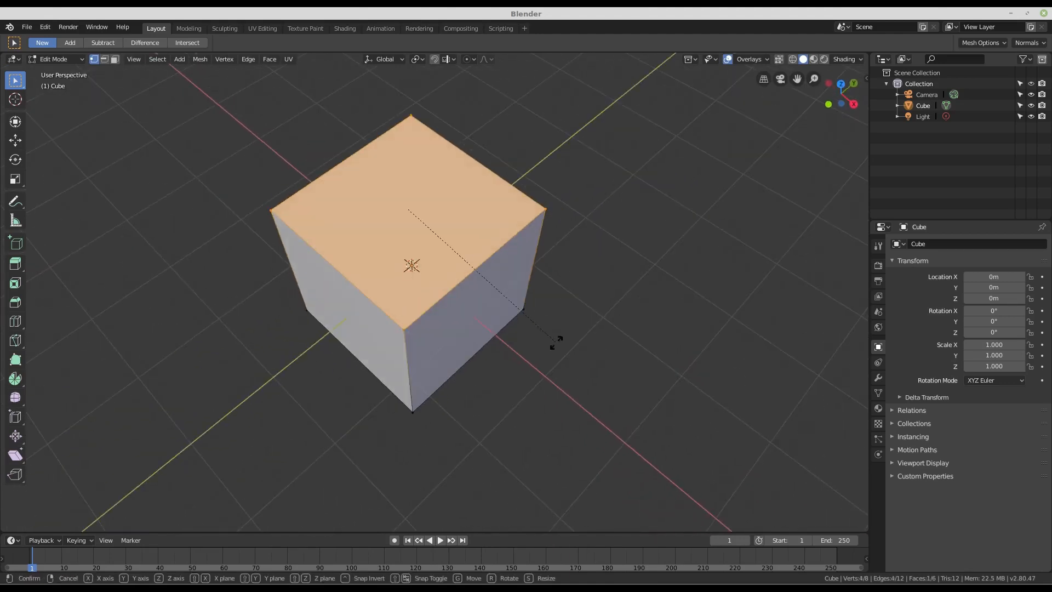
key(Escape)
Box-select all the cube's vertices visible from the side facing the view, including the top ones
middle_drag(571, 216, 348, 177)
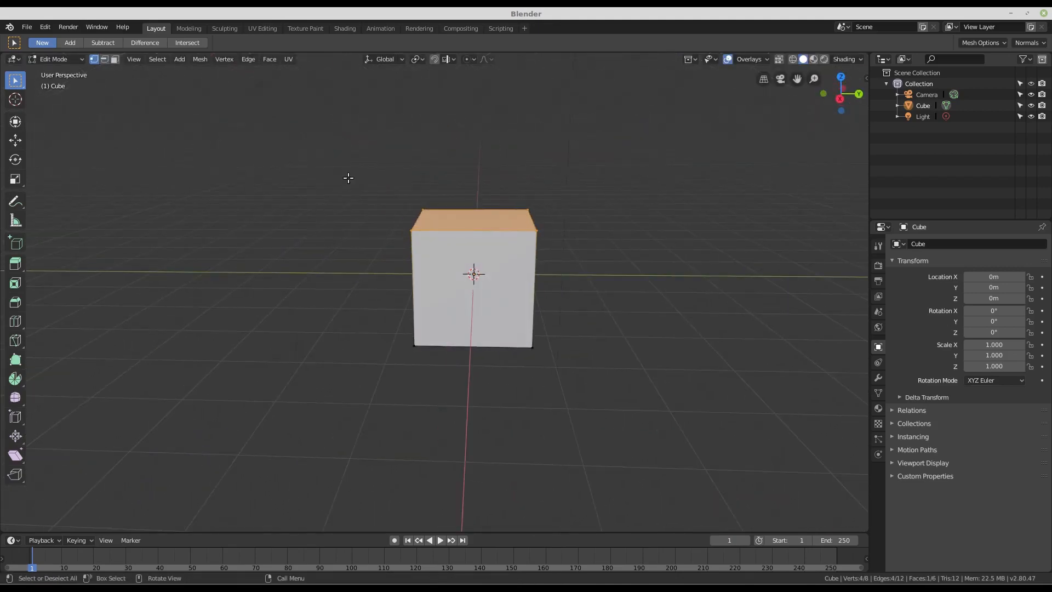
drag(363, 152, 555, 371)
middle_drag(603, 359, 460, 346)
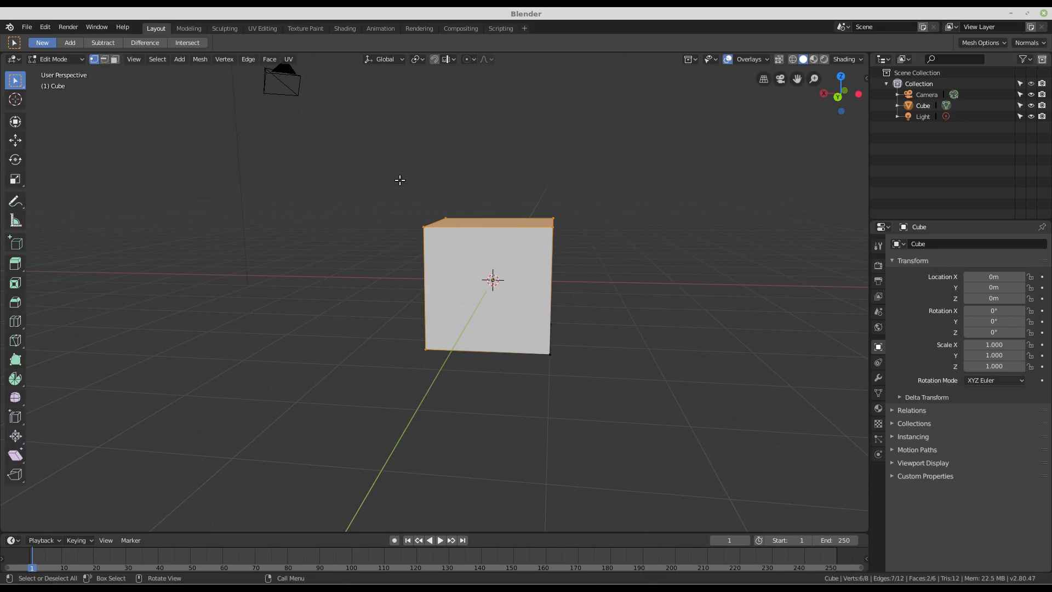
Select the cube's entire mesh and try to move, rotate and scale it in Edit Mode
key(a)
middle_drag(388, 211, 504, 264)
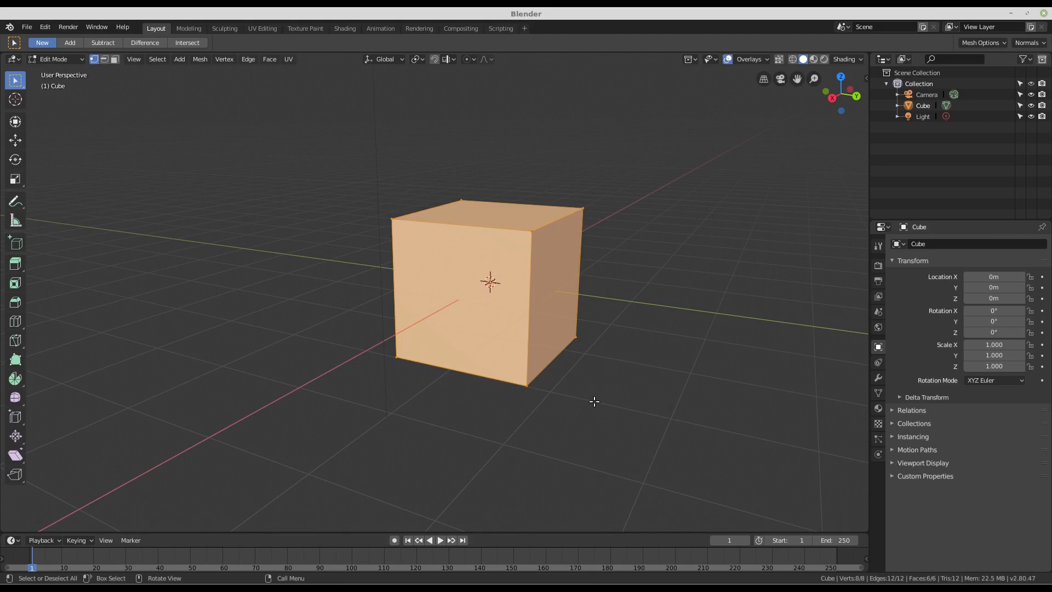
key(g)
key(Escape)
key(r)
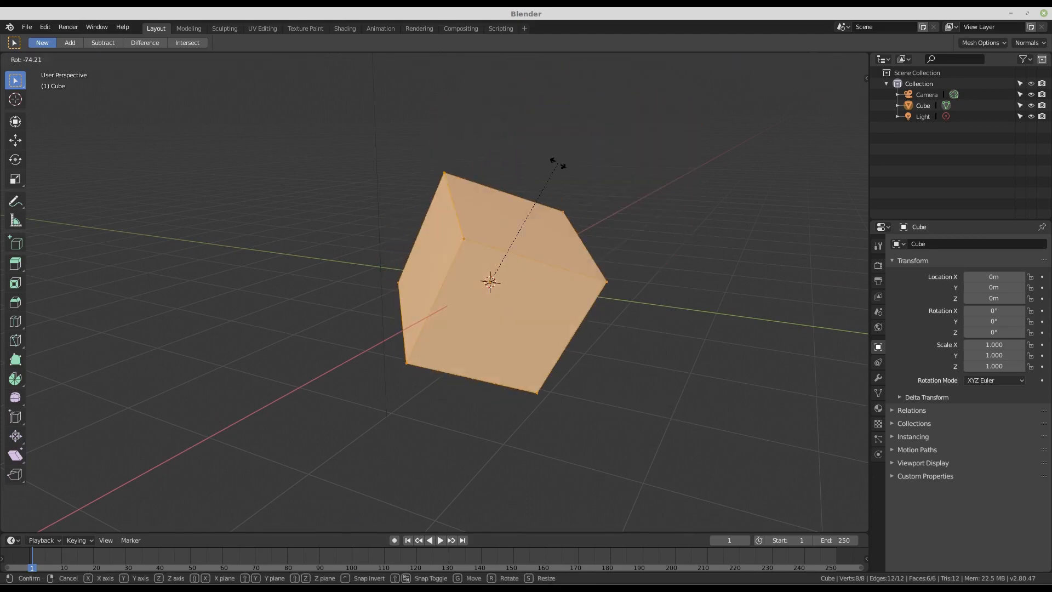
key(Escape)
key(s)
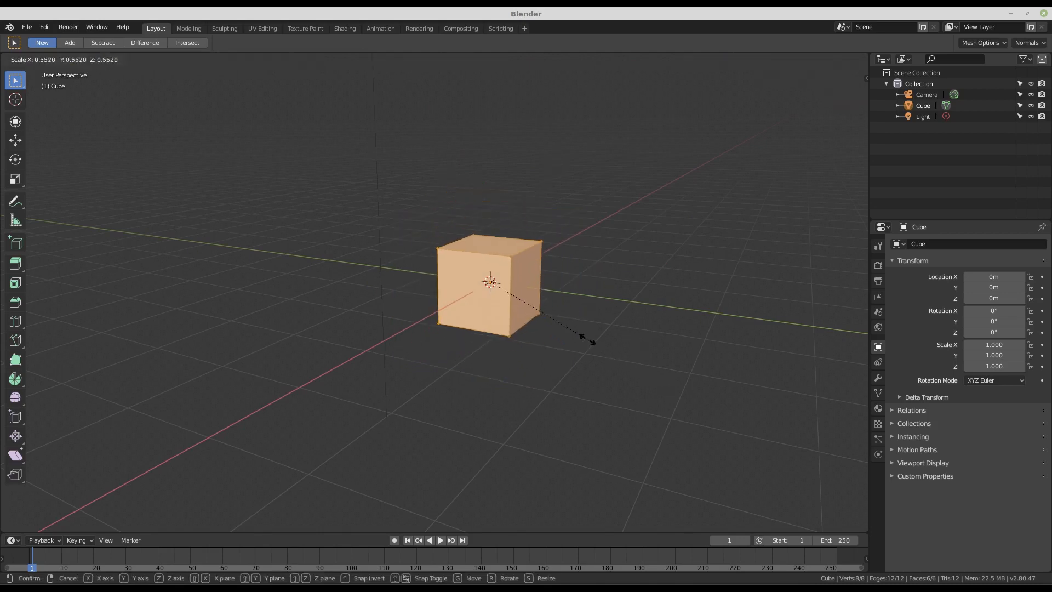
key(Escape)
Set the viewport to the front view with orthographic projection
middle_drag(538, 349, 533, 310)
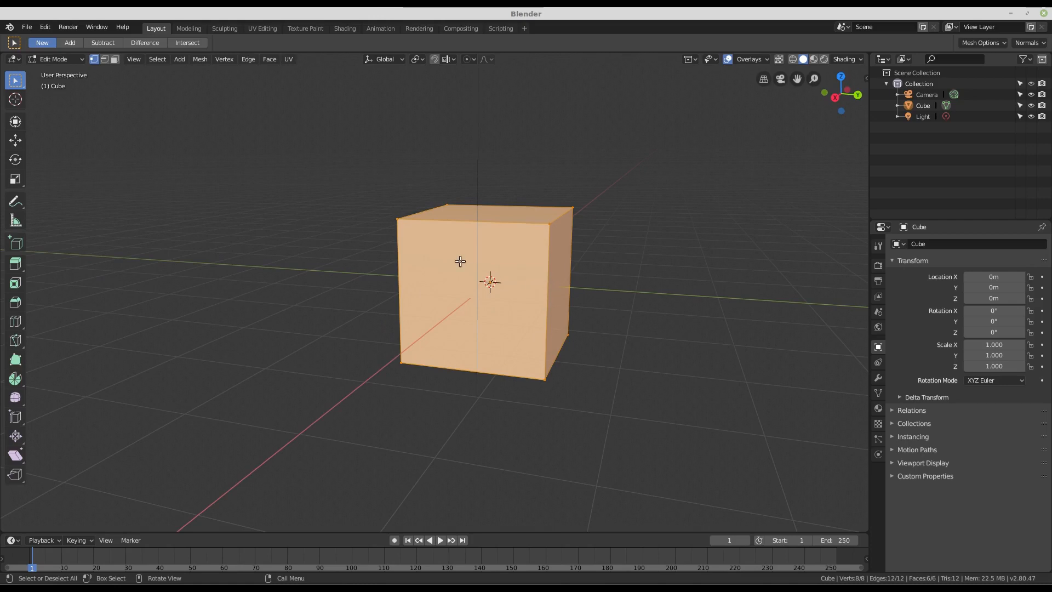
key(KP_1)
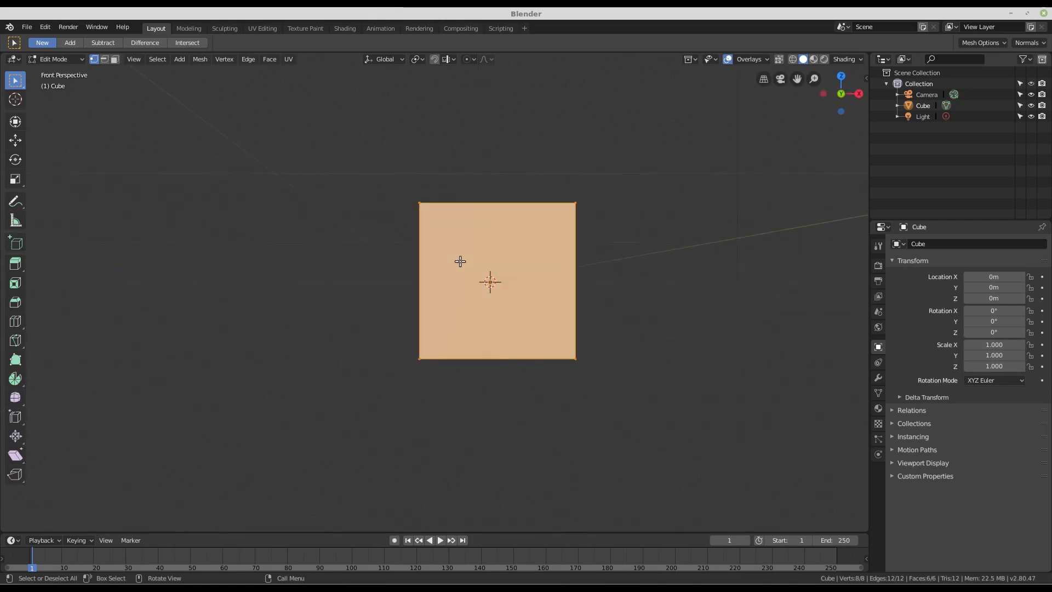
key(KP_5)
scroll(488, 284, up, 1)
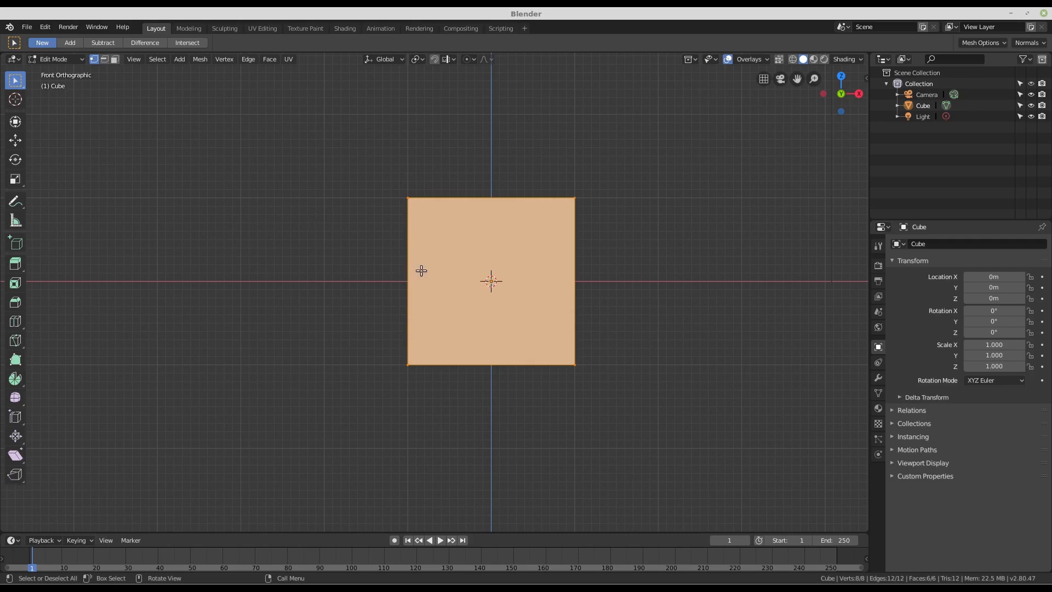
Return to Object Mode and move the cube to X -1 m, Z 2 m, aligned to the grid
key(Tab)
scroll(465, 296, down, 2)
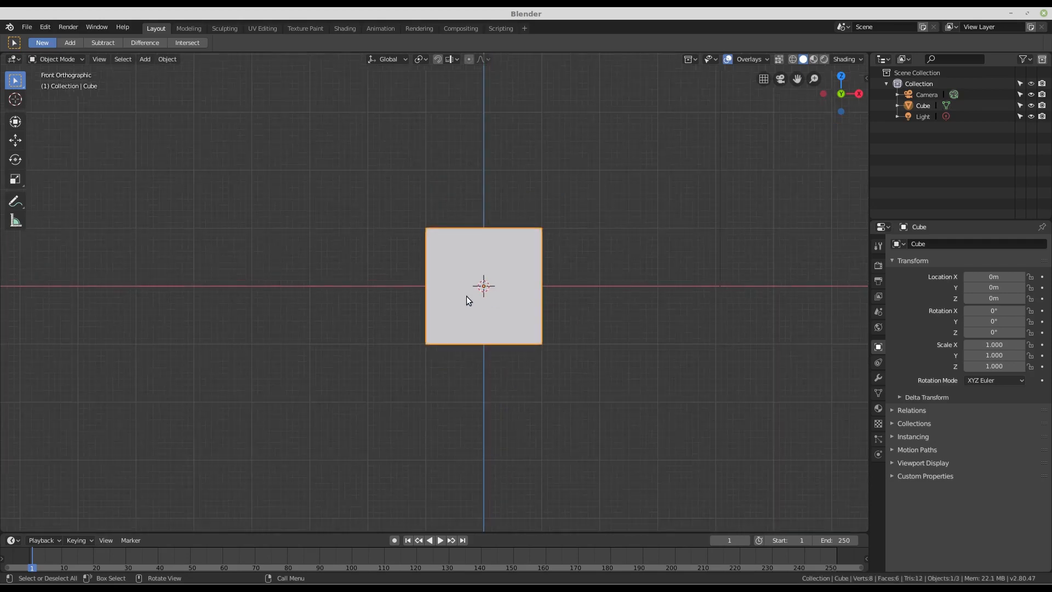
key(g)
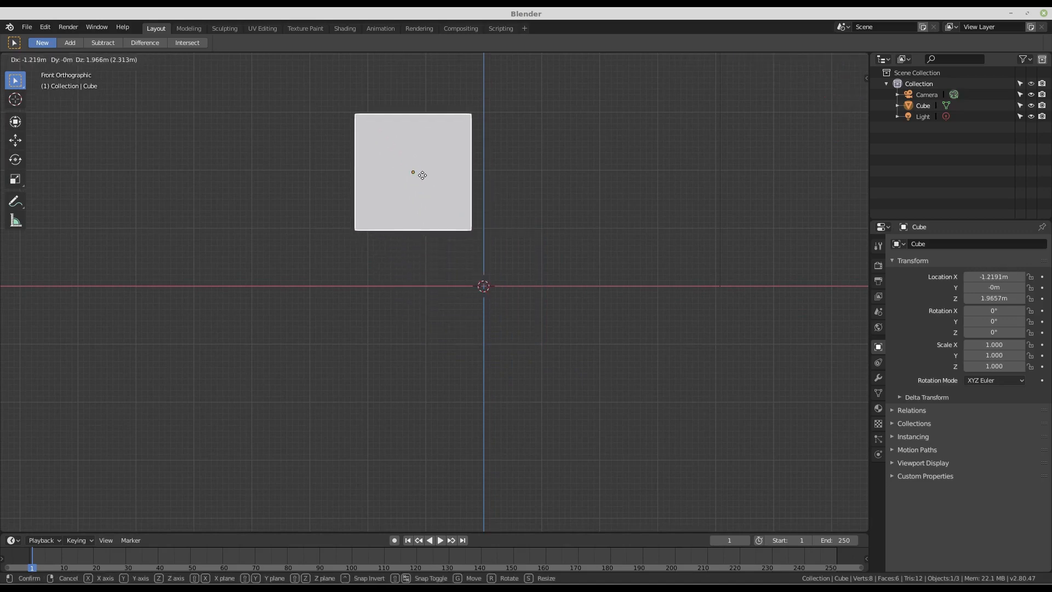
click(437, 172)
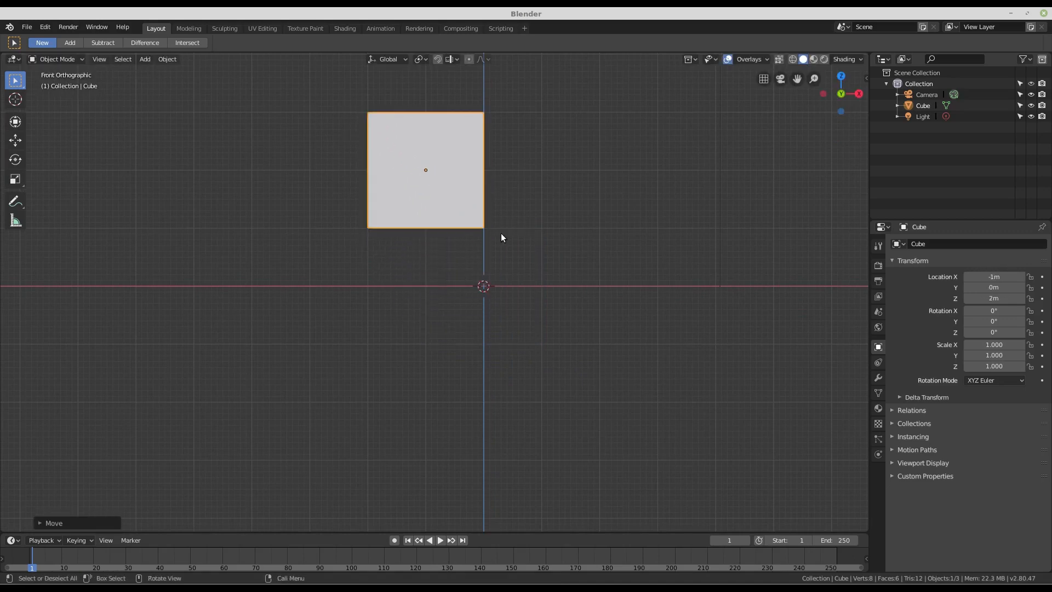
Rotate the cube to -45° around Y and scale it up uniformly to about 1.6
key(r)
click(504, 199)
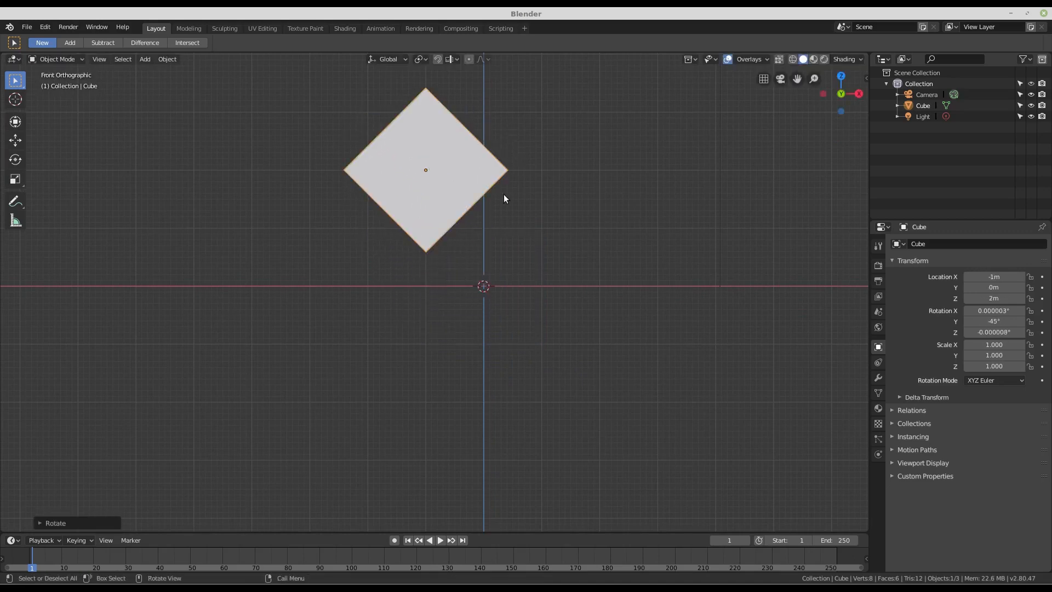
key(s)
click(557, 221)
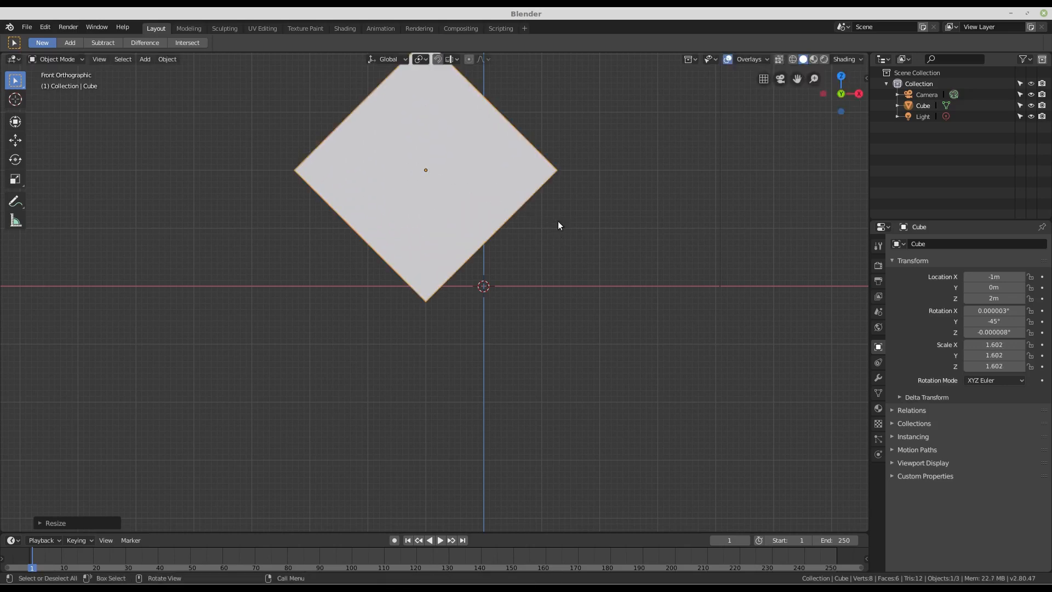
Show the 3D viewport's sidebar with the cube's transform values and widen it
shift+middle_drag(585, 188, 565, 294)
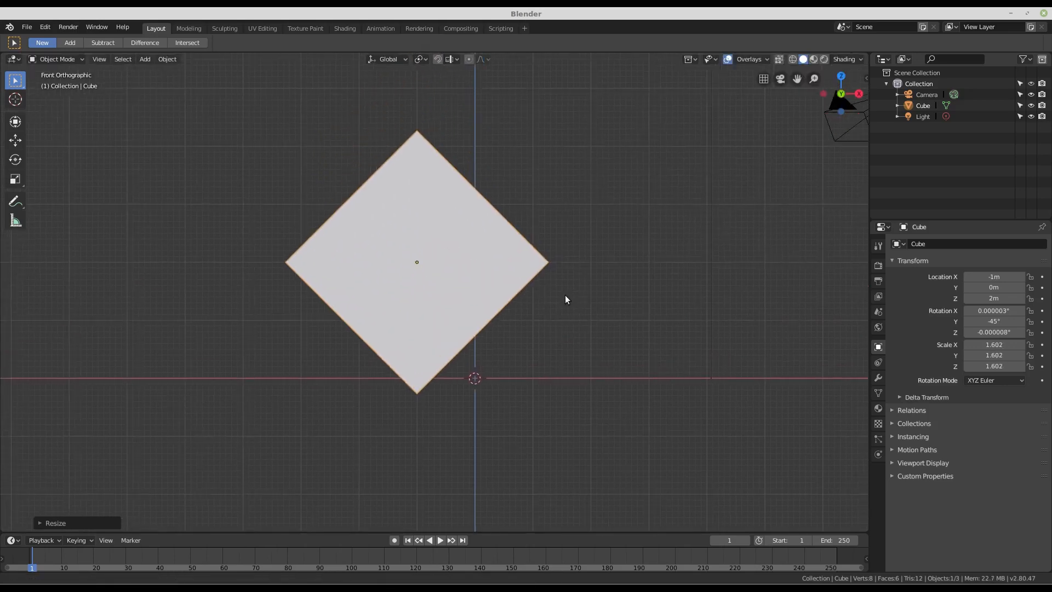
click(864, 78)
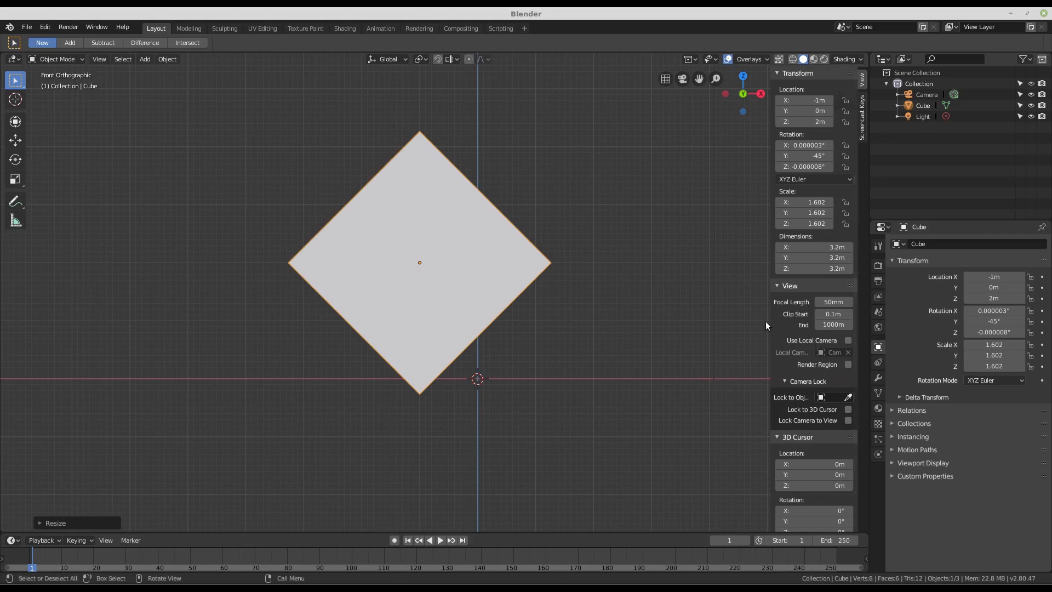
drag(772, 324, 730, 320)
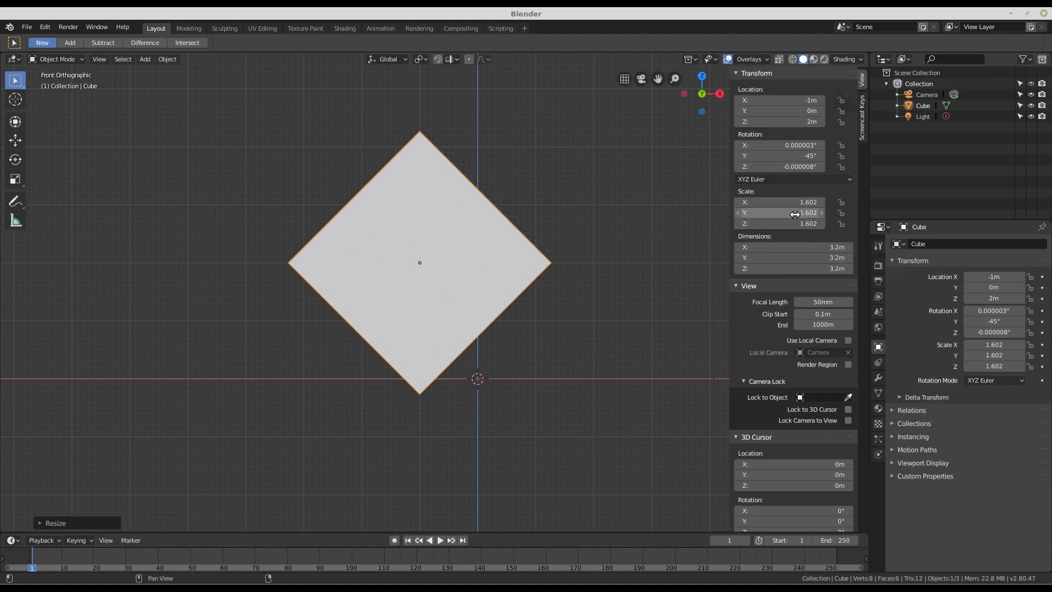
Move the rotated cube freehand to about X 1.6 m, Z 2.8 m
scroll(452, 227, down, 1)
shift+middle_drag(466, 247, 457, 222)
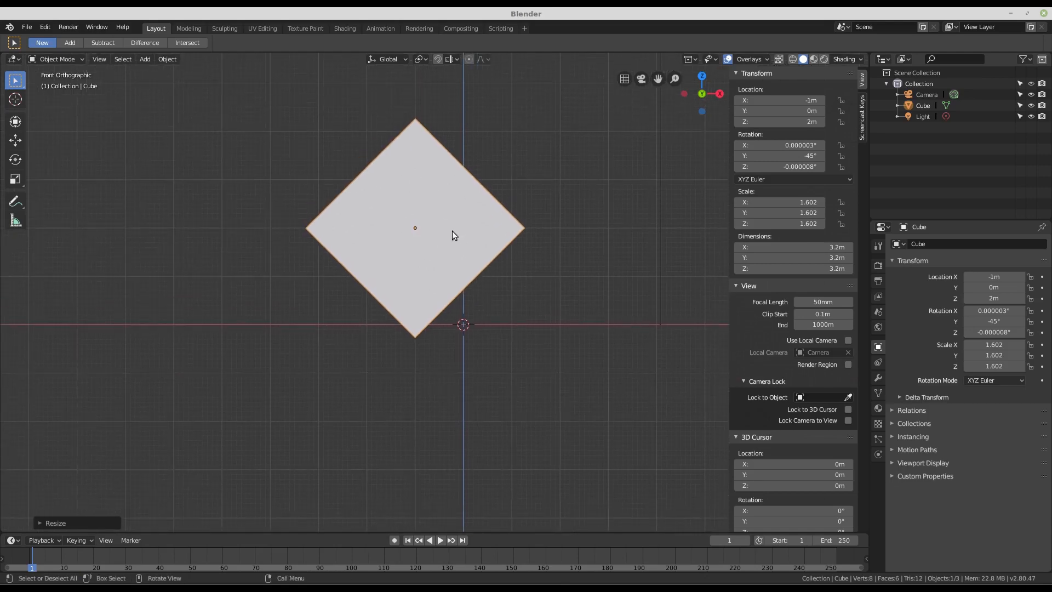
scroll(420, 223, up, 1)
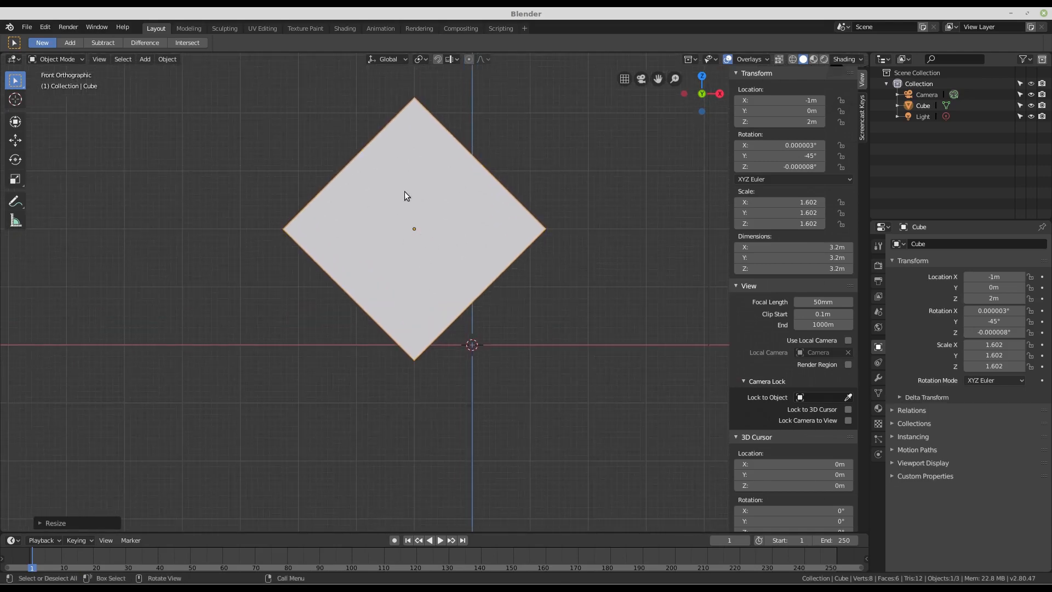
scroll(417, 280, down, 1)
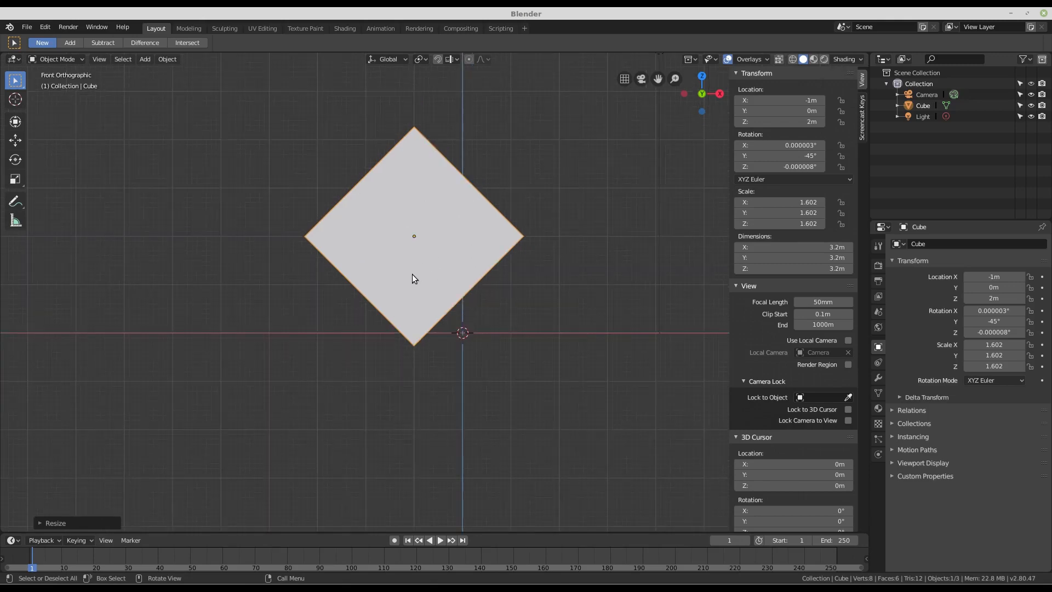
drag(412, 274, 553, 227)
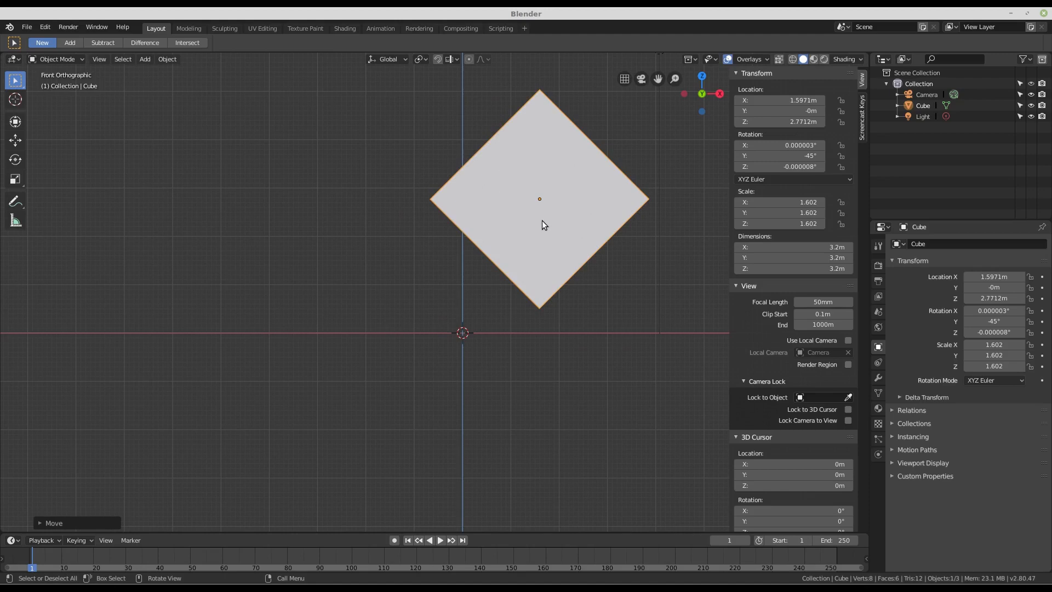
Clear the cube's rotation, location and scale back to their defaults in Object Mode
key(alt+r)
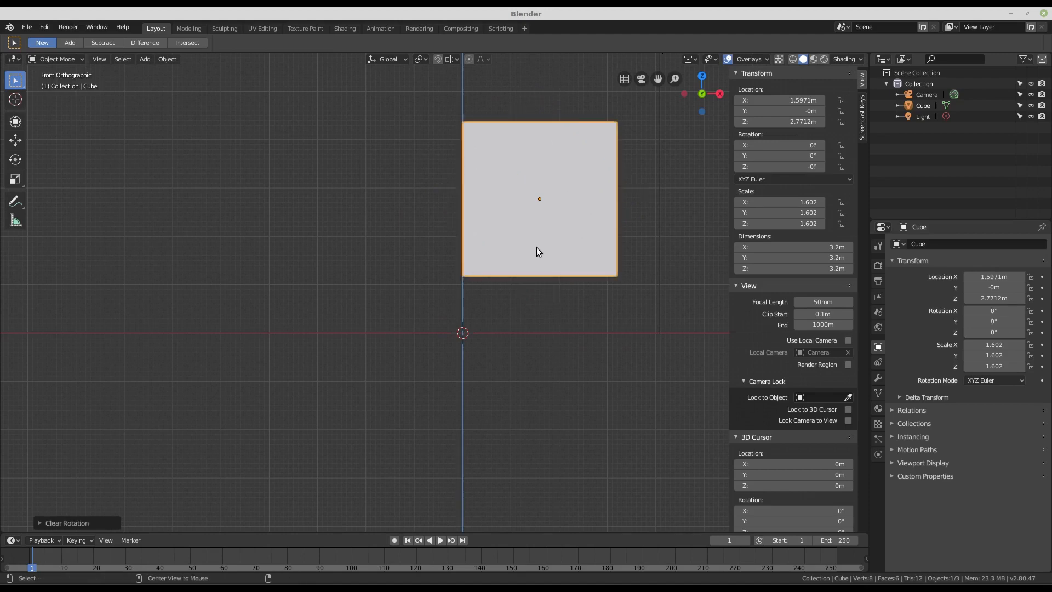
key(alt+g)
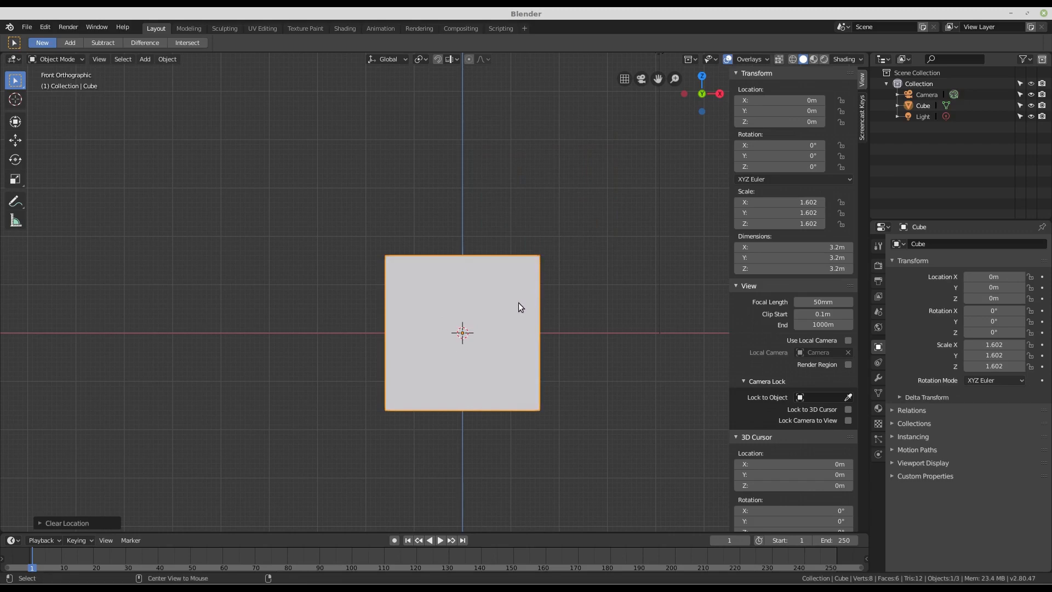
key(alt+s)
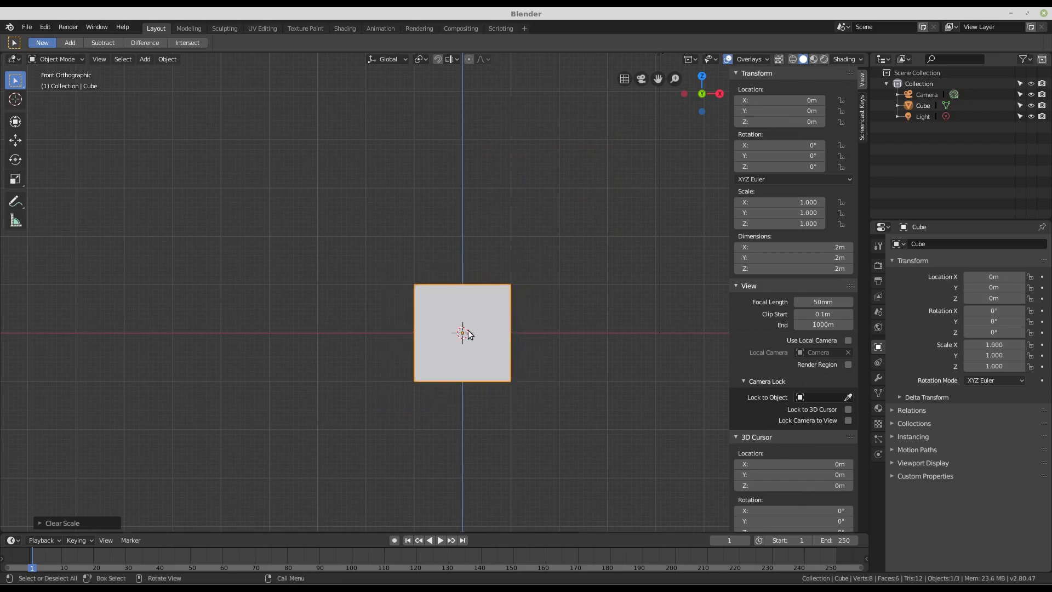
Switch the cube back to Edit Mode and return to the front orthographic view
scroll(469, 333, up, 2)
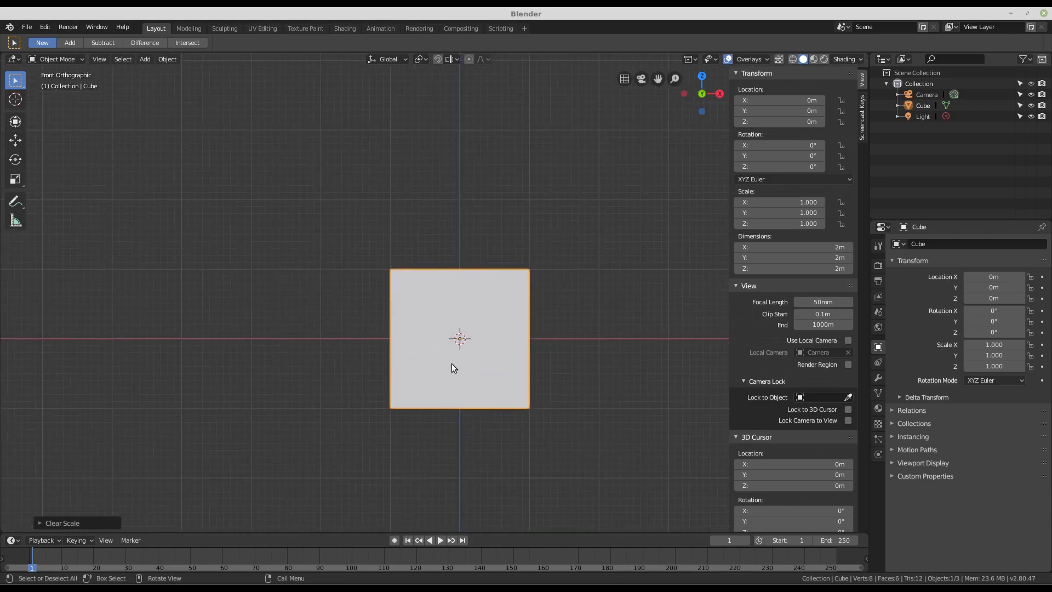
key(Tab)
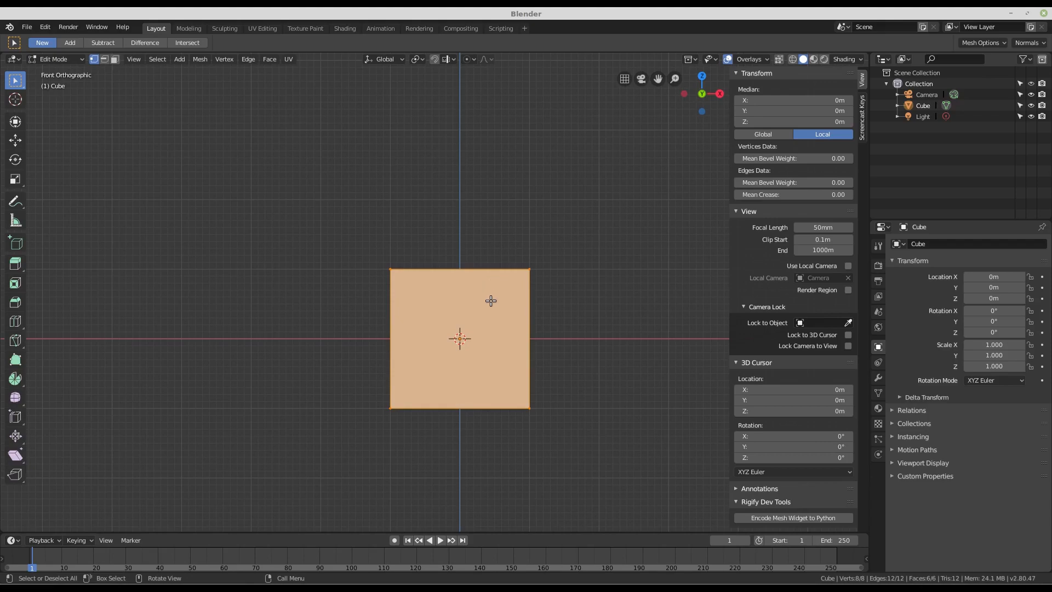
middle_drag(491, 300, 460, 377)
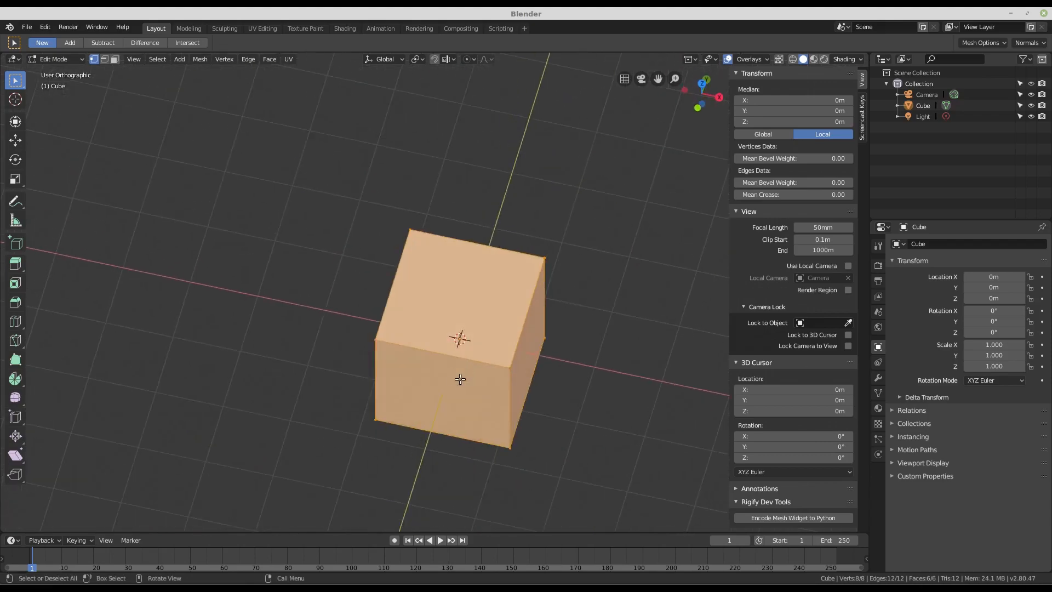
scroll(427, 359, down, 1)
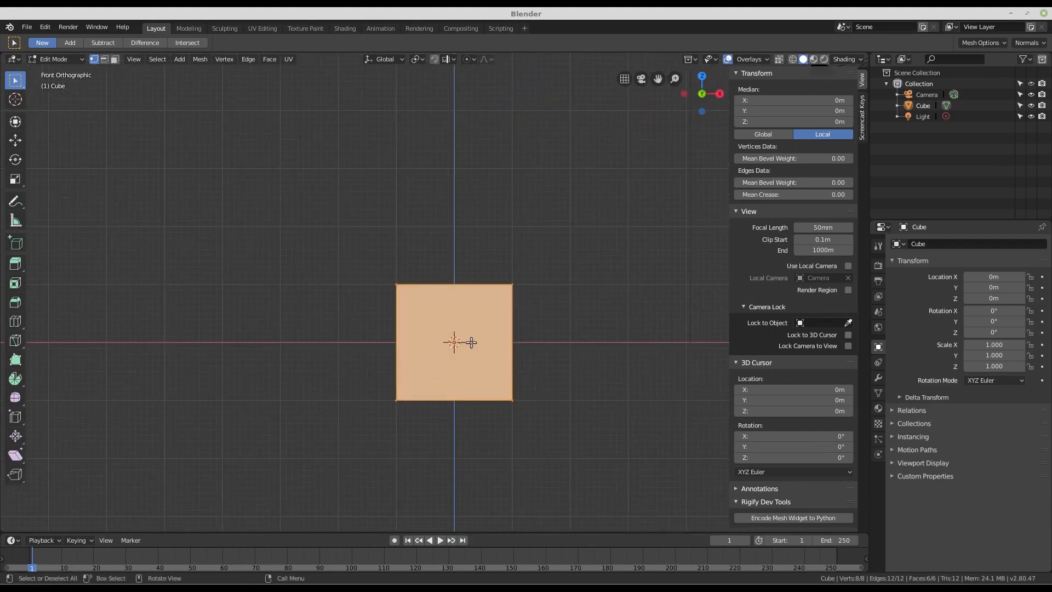
Move the cube's whole mesh to X -2 m, Z 3 m and rotate it 45° in the front view
key(g)
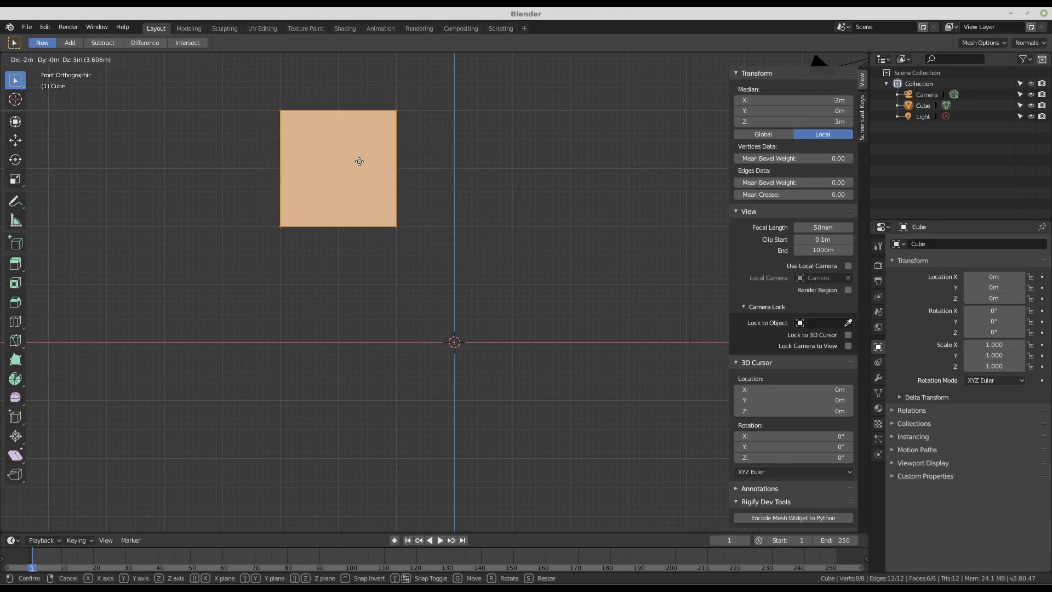
click(360, 161)
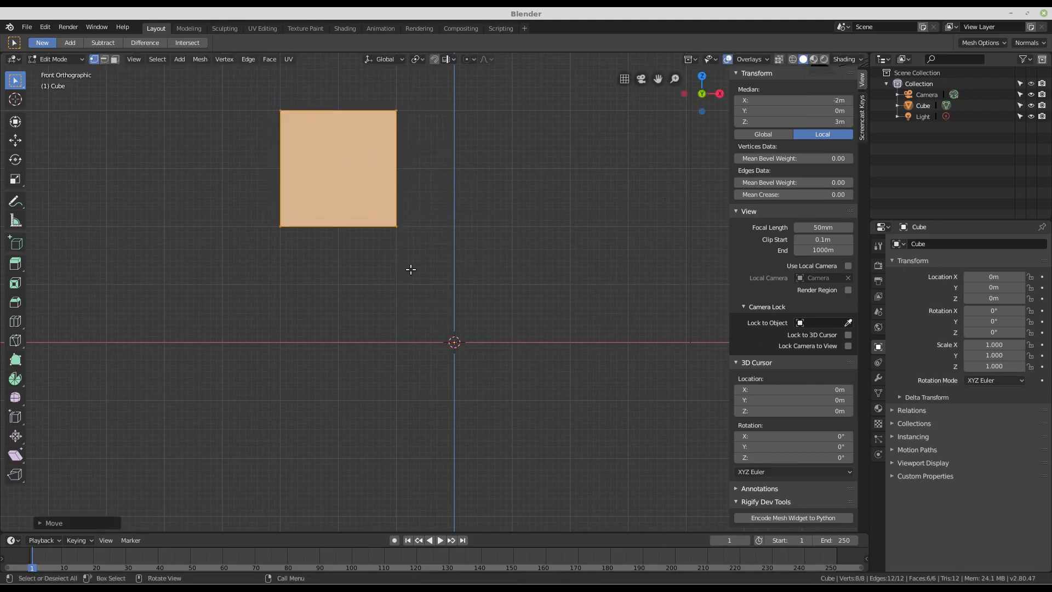
key(r)
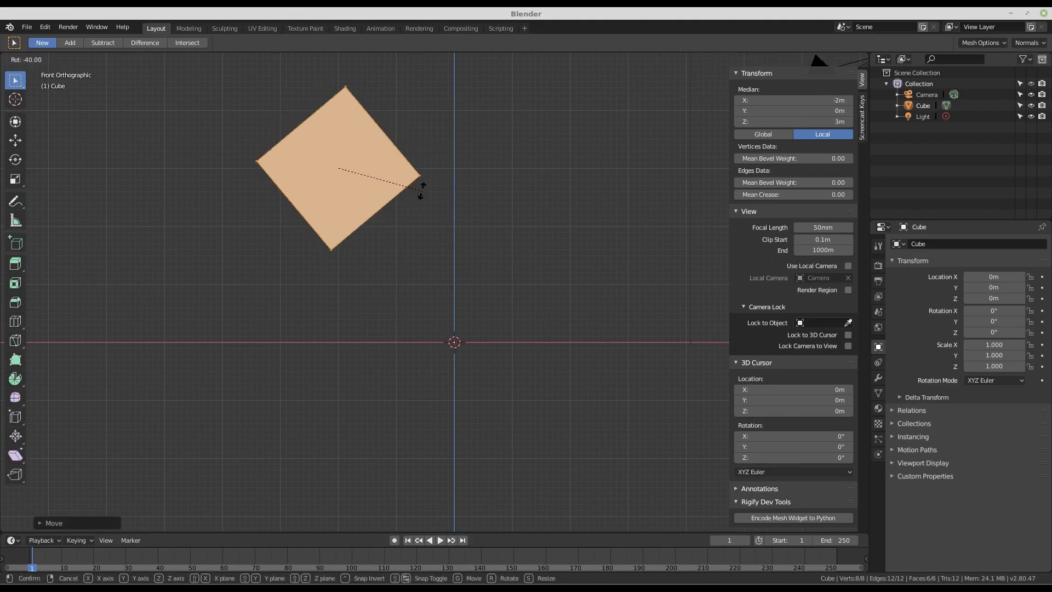
click(420, 173)
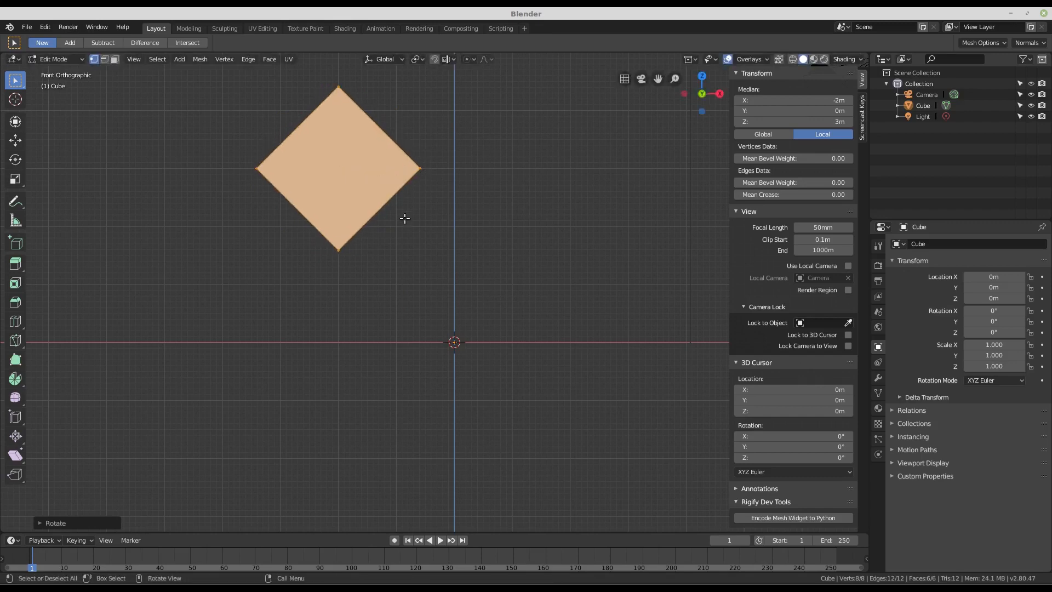
Scale the rotated mesh up freehand in Edit Mode to about 5.15 m across its diagonal
key(s)
click(460, 250)
scroll(463, 255, down, 1)
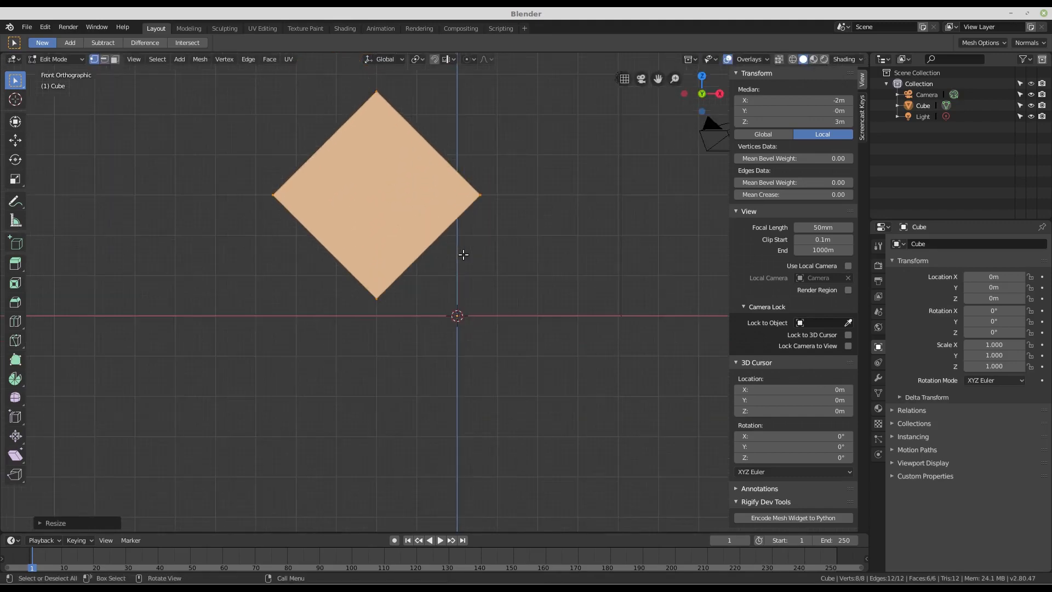
shift+middle_drag(463, 218, 491, 291)
scroll(460, 274, up, 2)
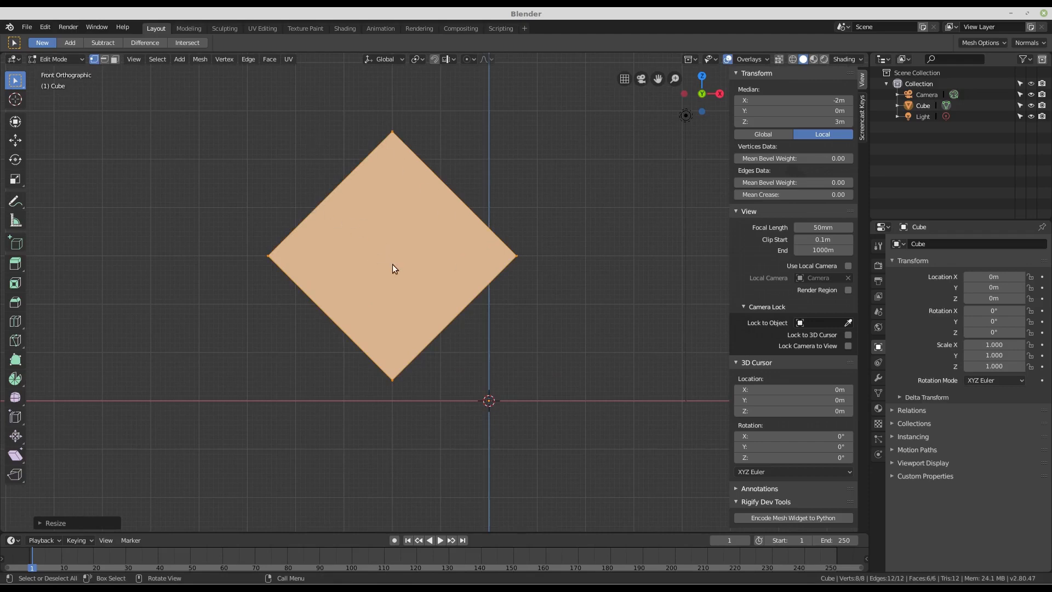
Return the cube to Object Mode and examine its location, rotation and scale values
key(Tab)
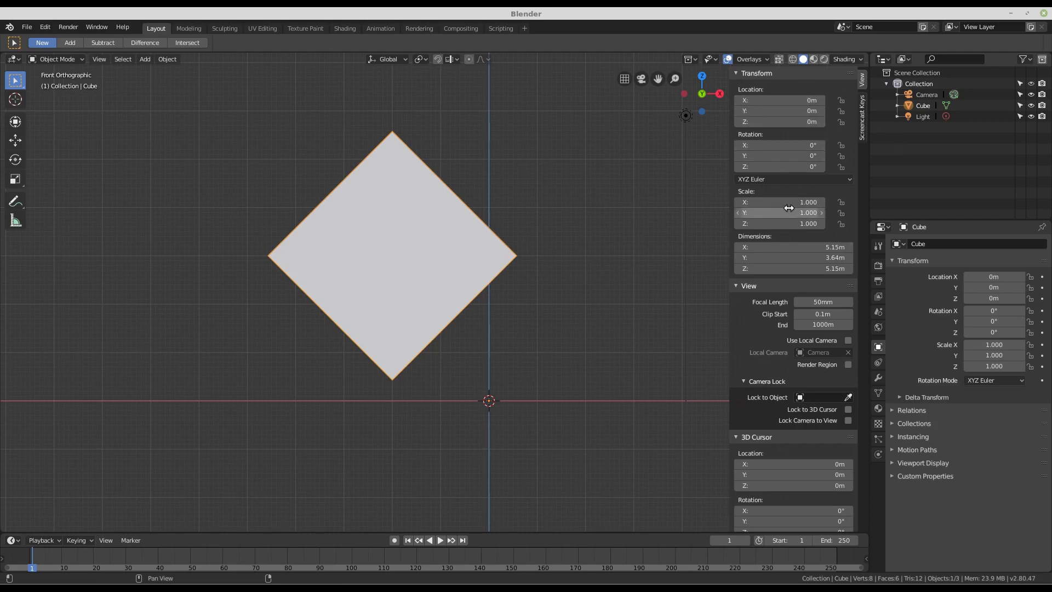
scroll(510, 424, up, 2)
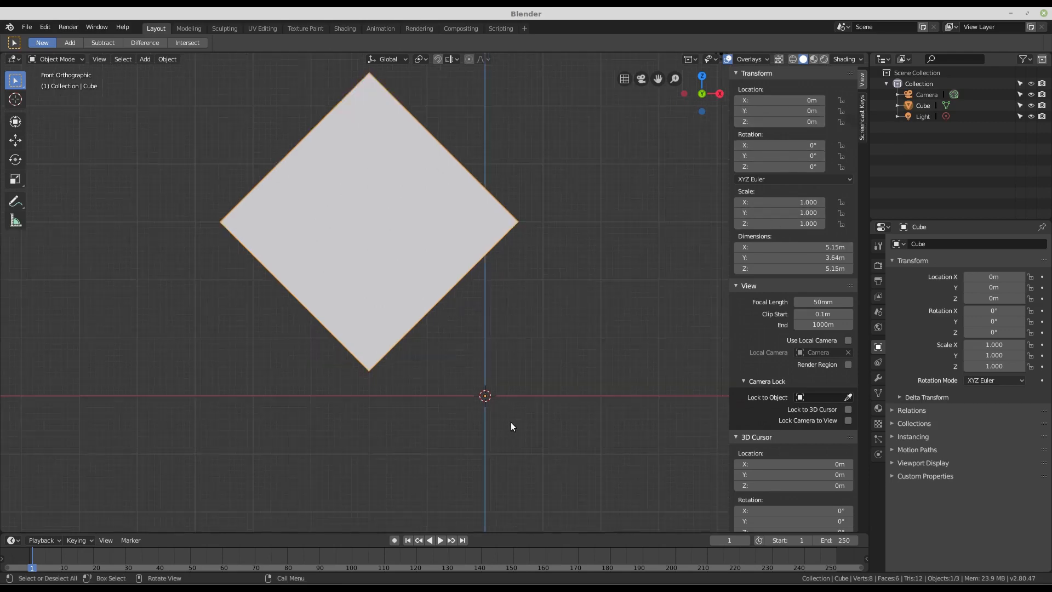
scroll(488, 383, down, 4)
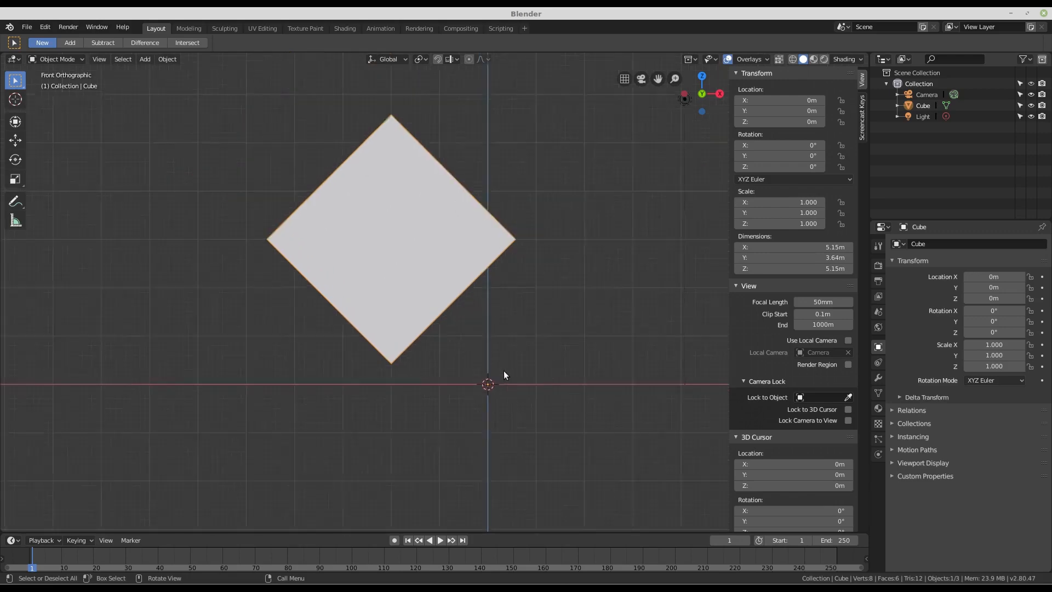
scroll(506, 309, down, 1)
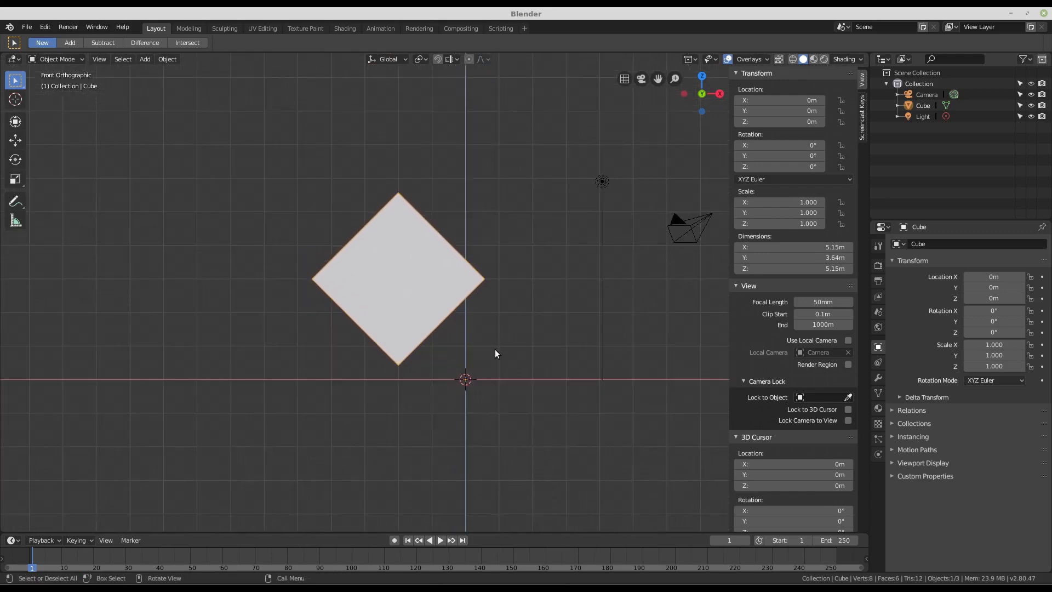
scroll(485, 352, up, 1)
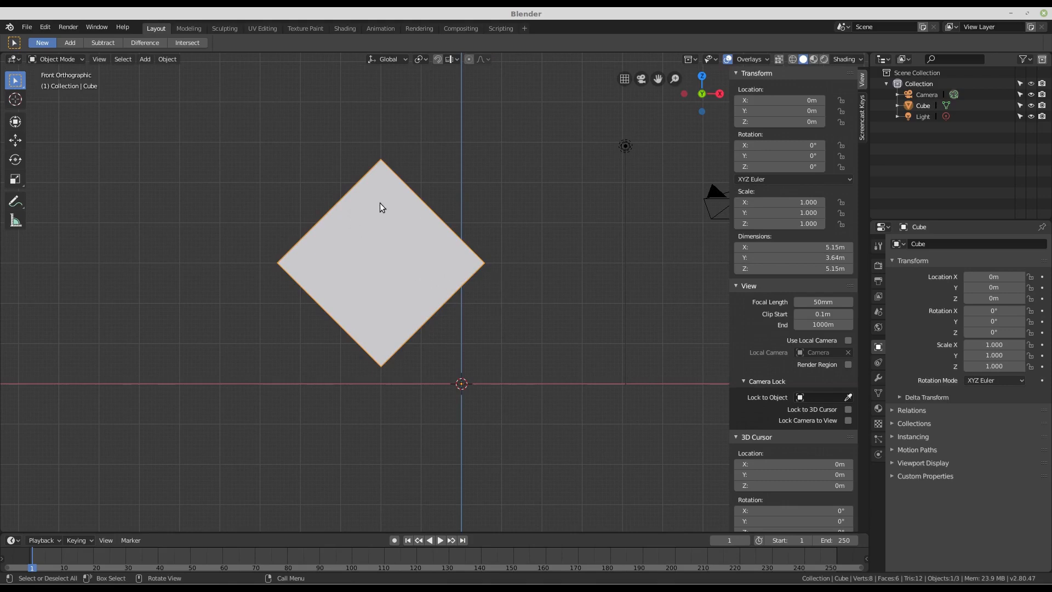
Move the cube object freehand to about X -2.7 m, Z 2.5 m and rotate it about its origin to about 441° in Y
key(r)
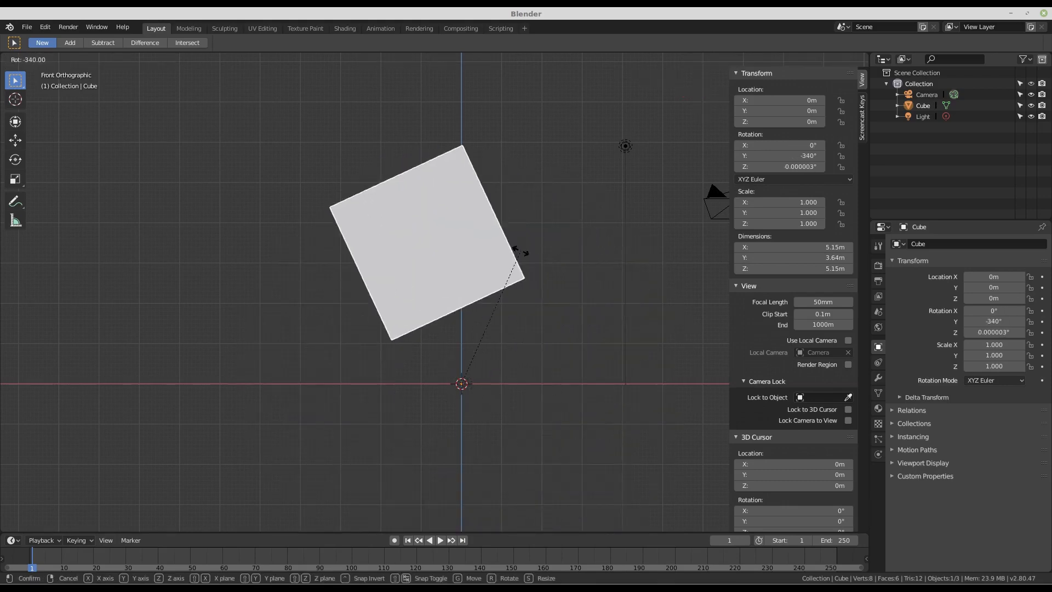
right_click(522, 322)
key(g)
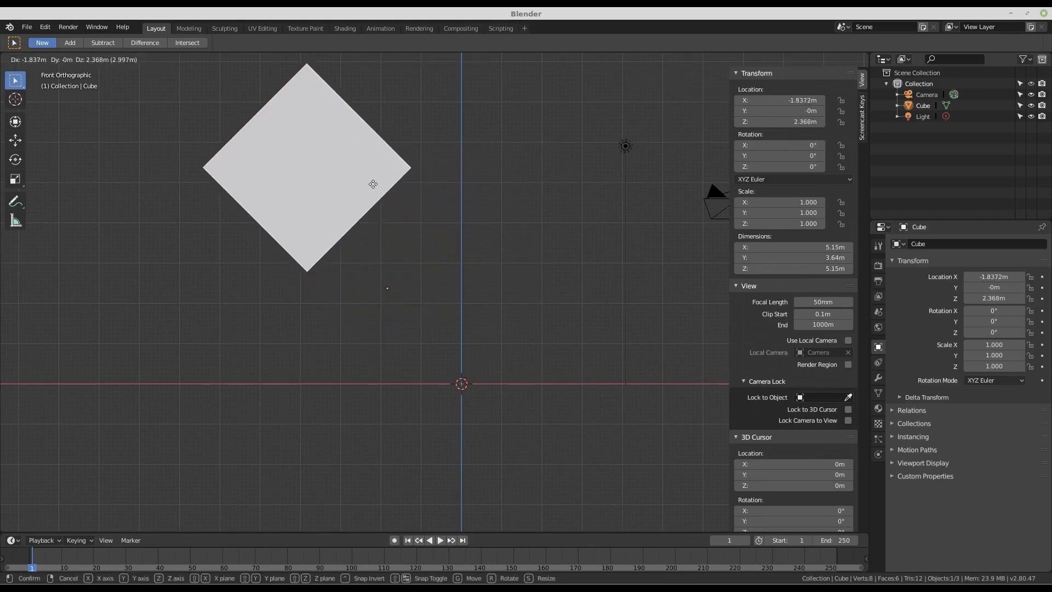
click(368, 237)
key(r)
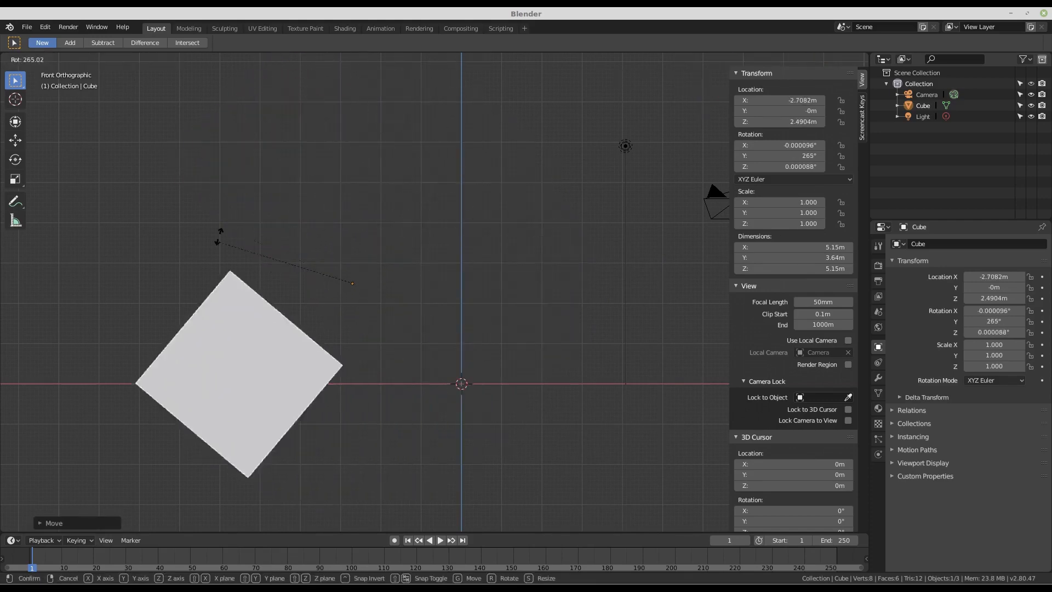
click(435, 304)
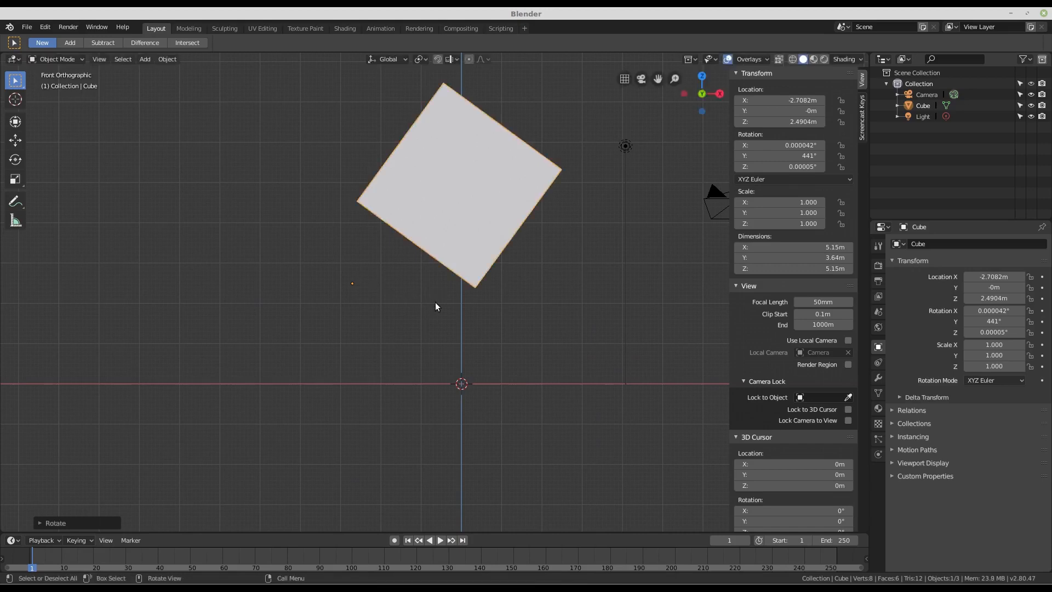
Clear the cube object's rotation and location back to their defaults
key(alt+r)
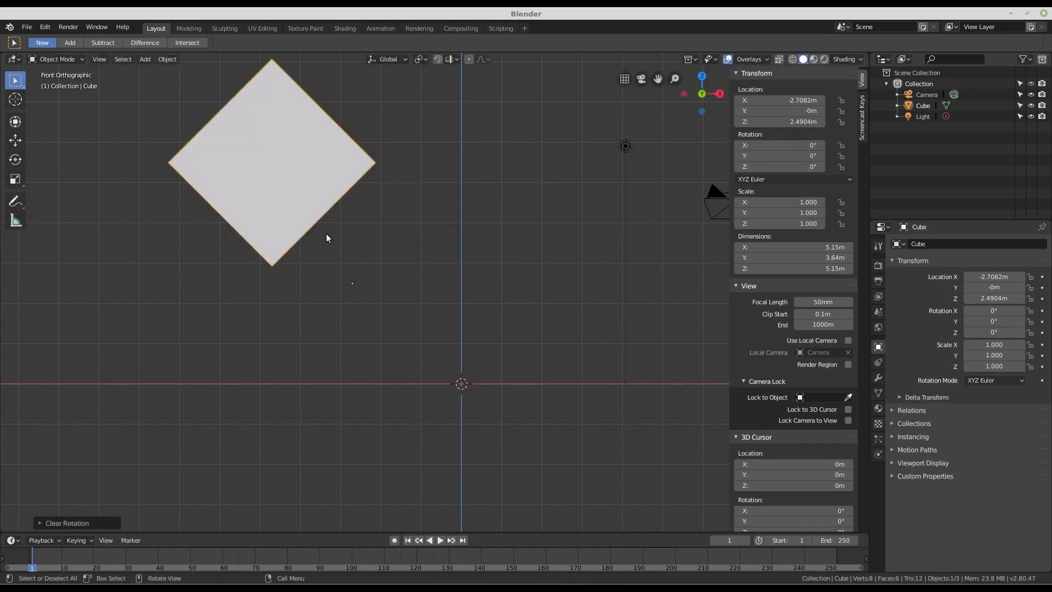
shift+middle_drag(349, 241, 429, 265)
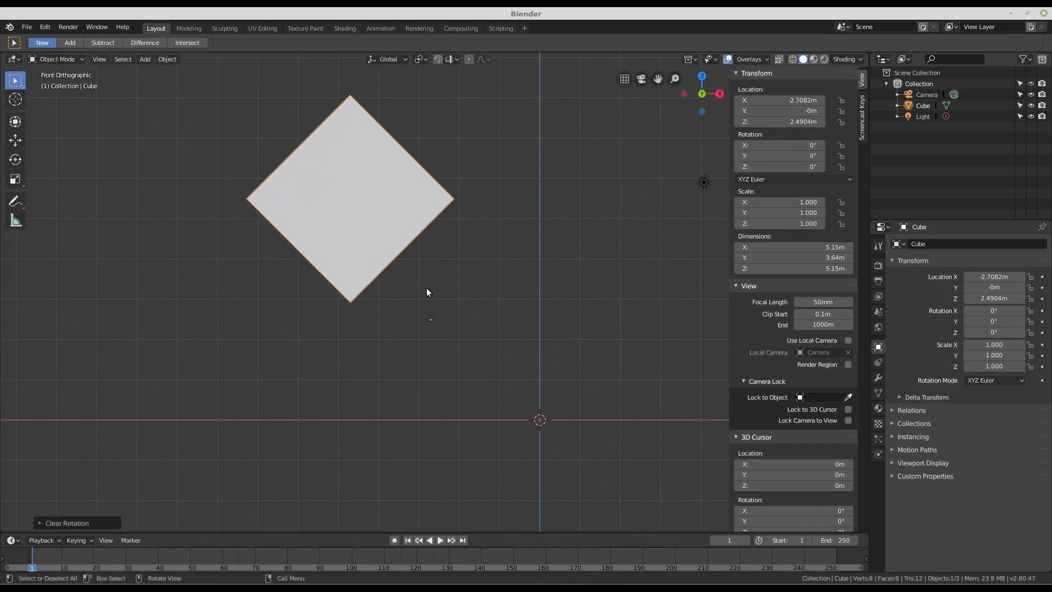
key(alt+g)
scroll(467, 309, up, 1)
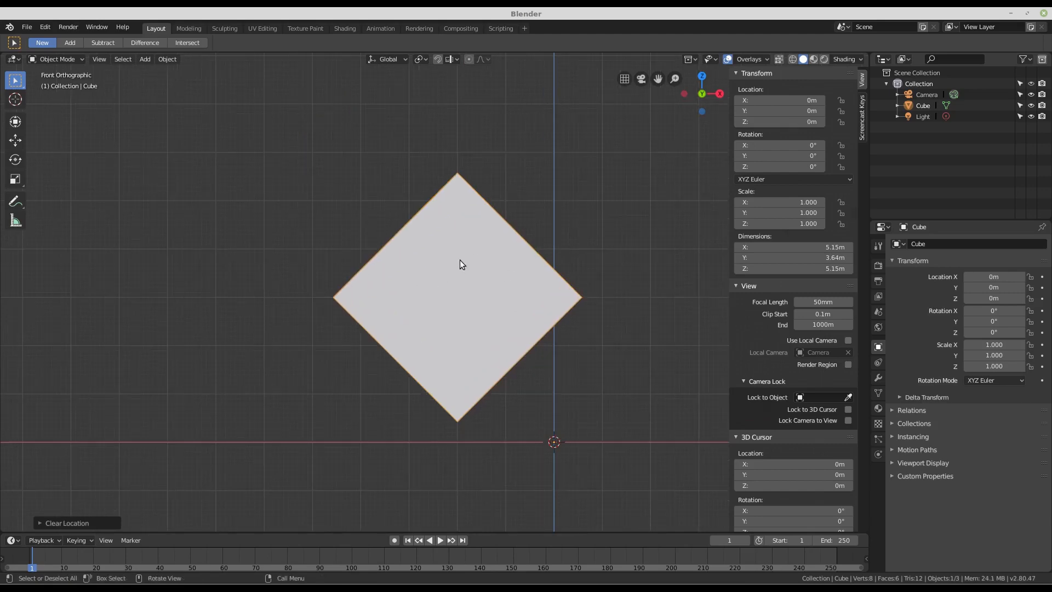
scroll(471, 296, down, 2)
shift+middle_drag(474, 301, 336, 236)
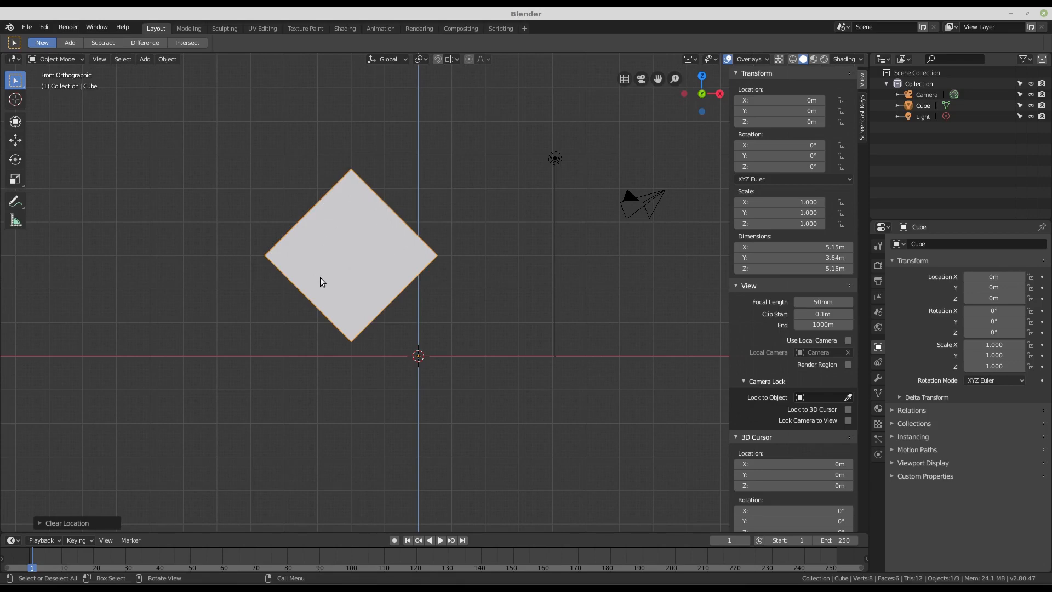
scroll(349, 250, up, 1)
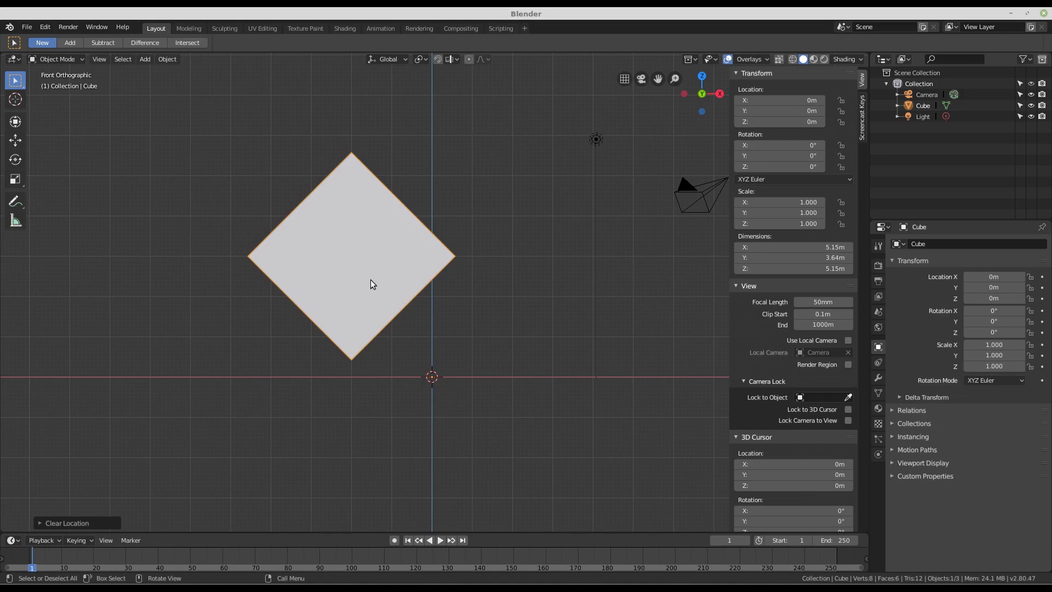
Start a new file from the General template
click(26, 27)
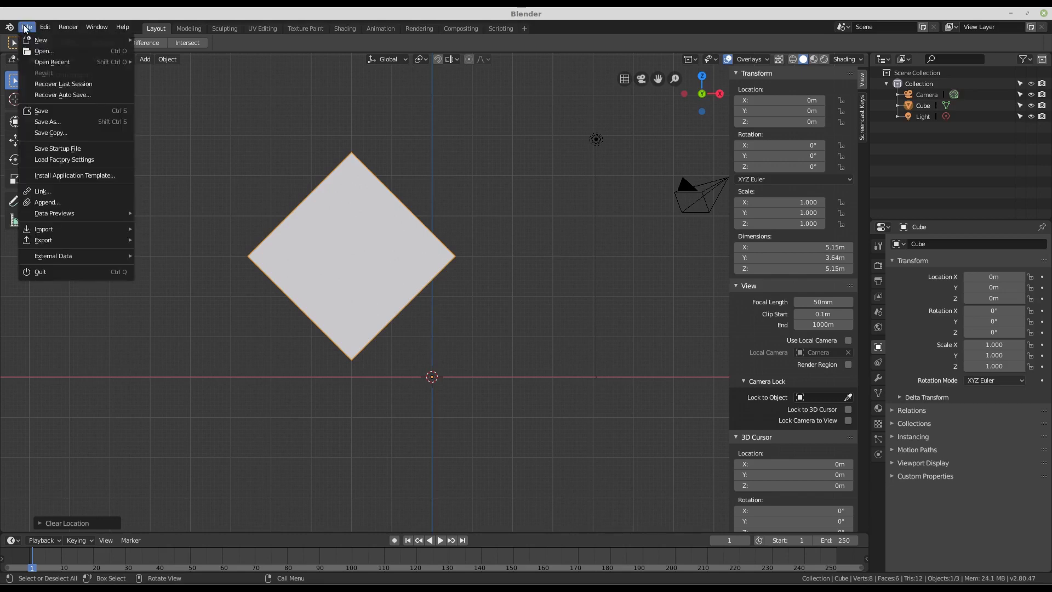
mouse_move(73, 38)
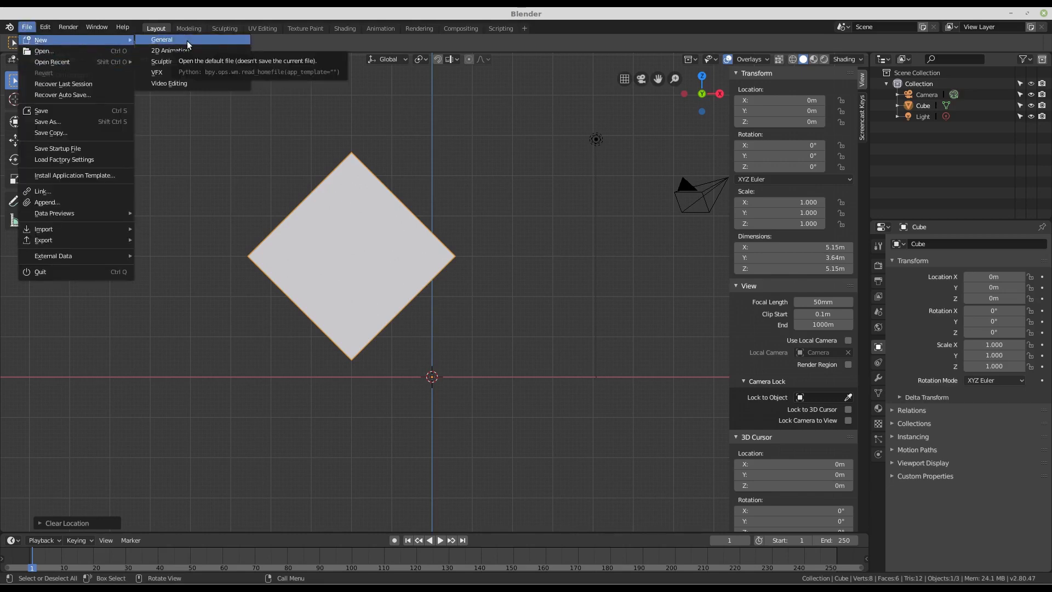
click(186, 40)
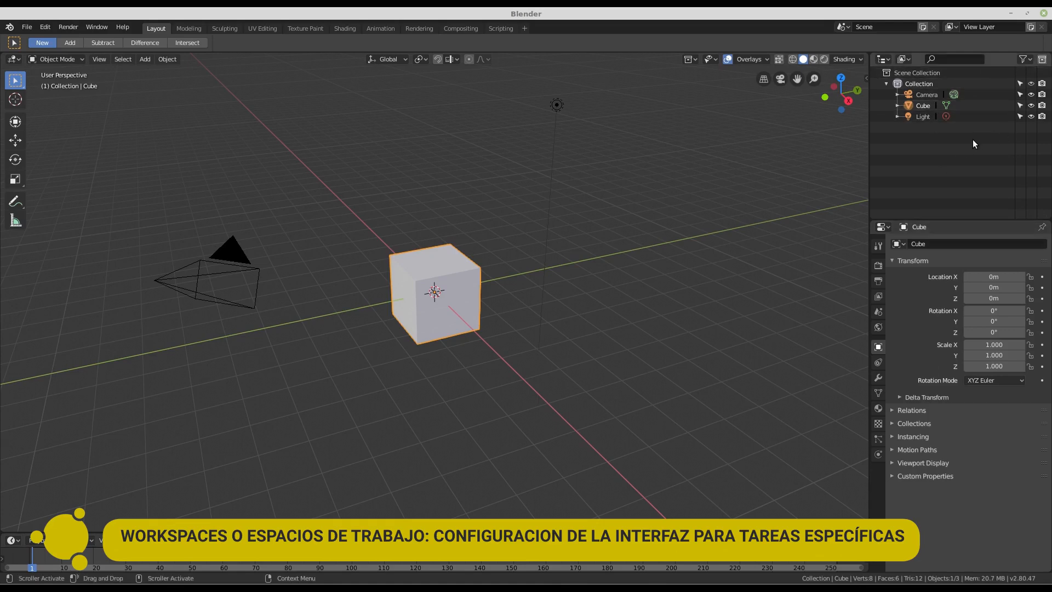
Switch to the Modeling workspace and view the cube in Edit Mode
click(190, 27)
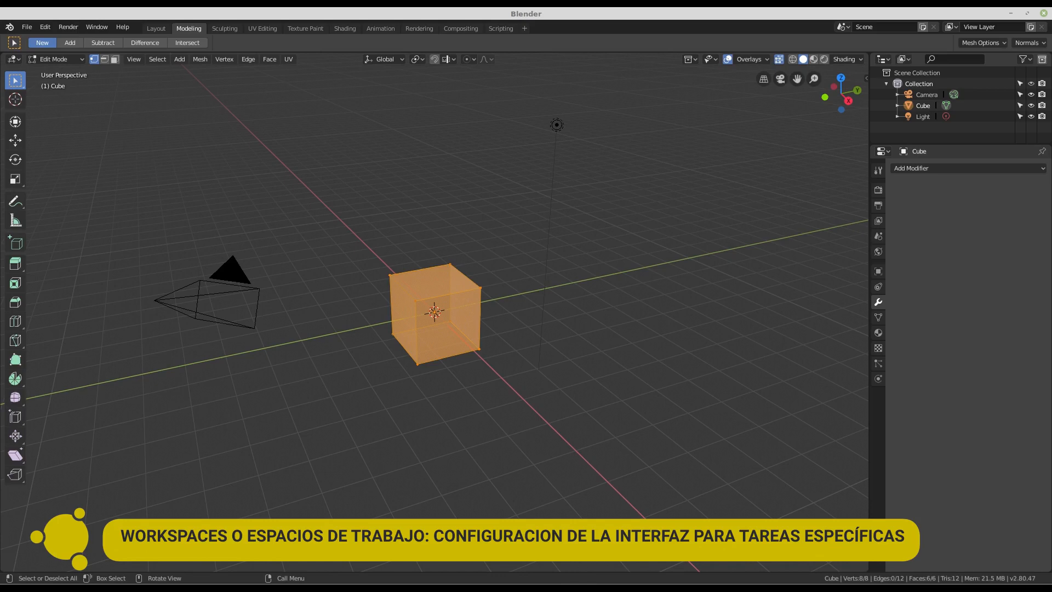
scroll(441, 442, down, 2)
scroll(428, 427, up, 4)
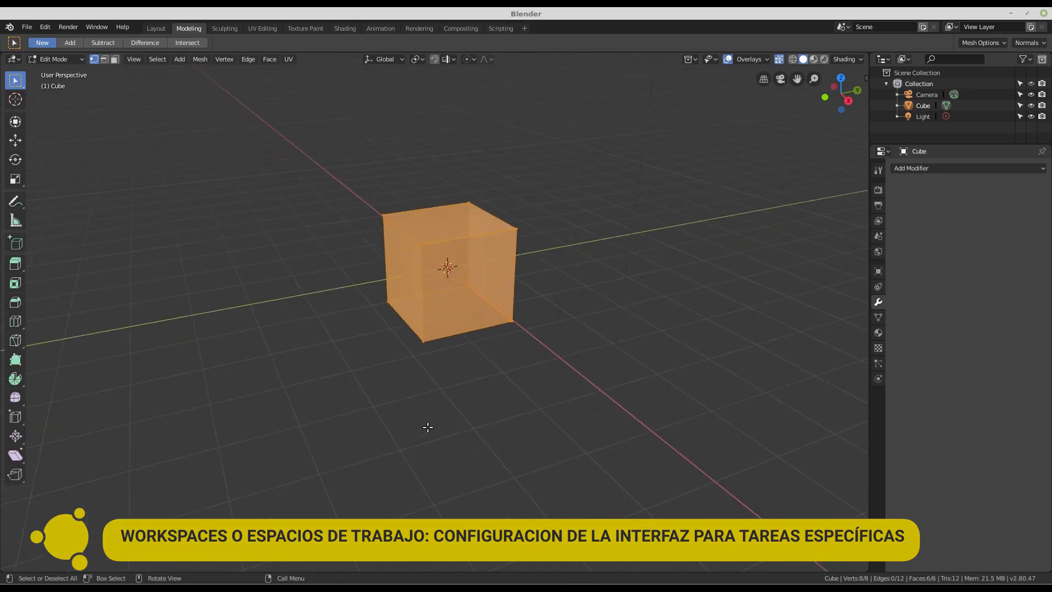
Switch to the Sculpting workspace, check the available interaction modes and view the cube from another angle
click(229, 27)
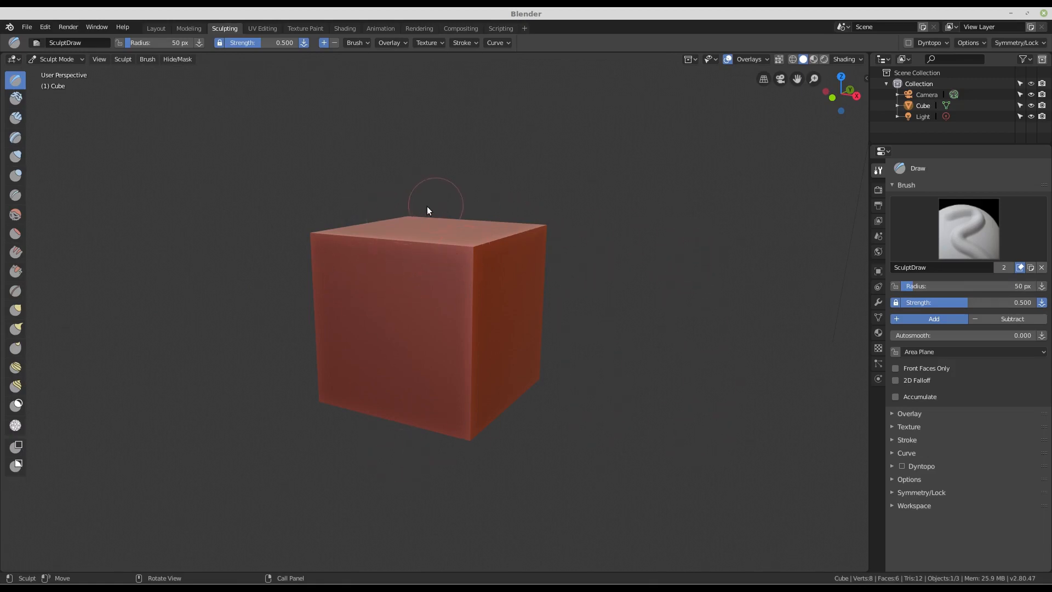
click(47, 60)
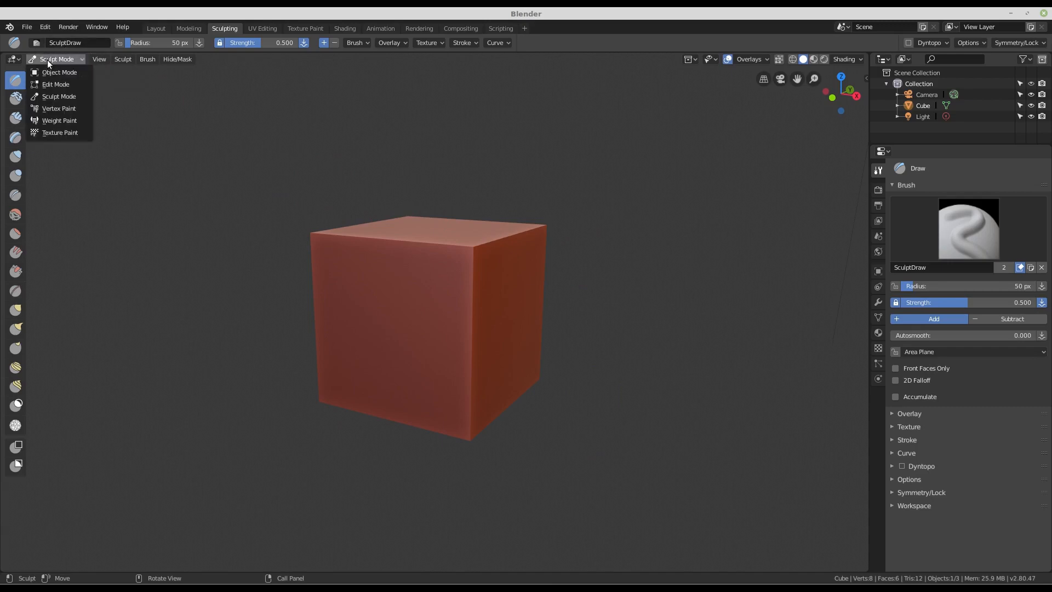
click(47, 60)
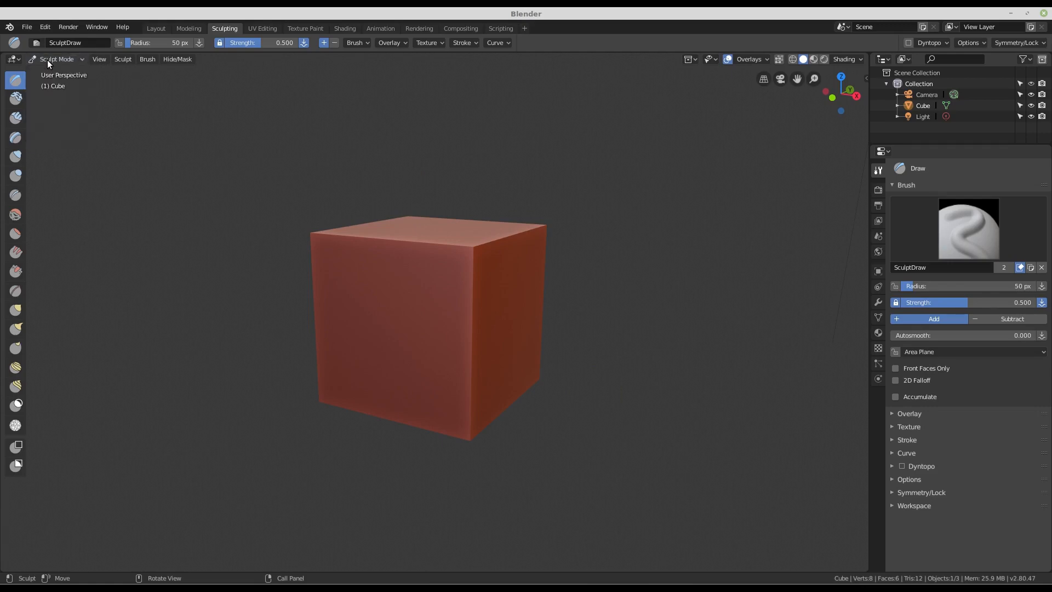
mouse_move(445, 293)
middle_down()
mouse_move(478, 233)
mouse_move(436, 307)
mouse_move(479, 283)
mouse_move(377, 267)
middle_up()
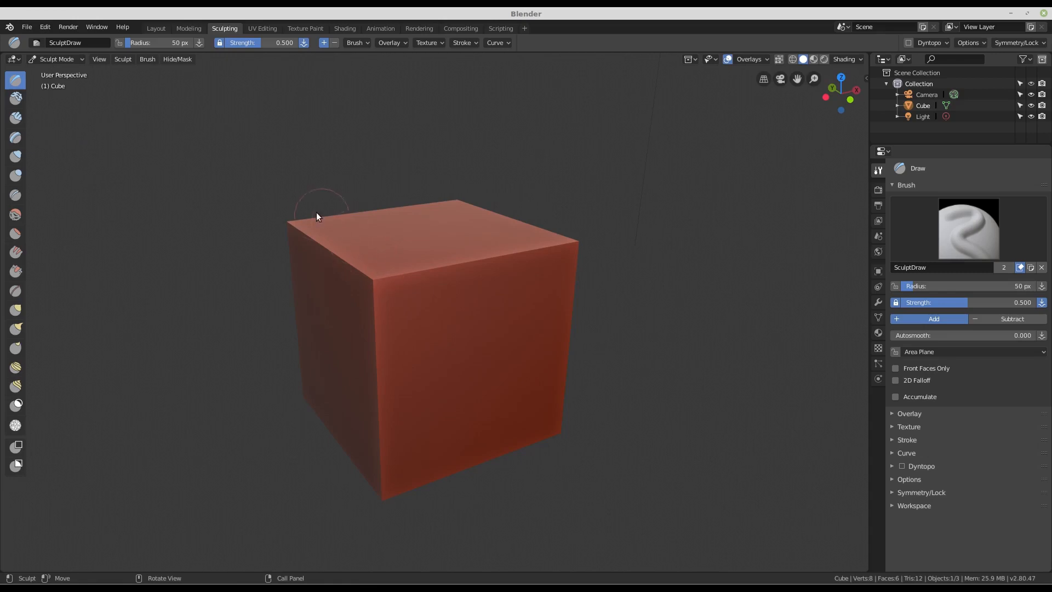
Switch to the Shading workspace and compare solid viewport shading with the material preview, leaving the preview active
click(349, 28)
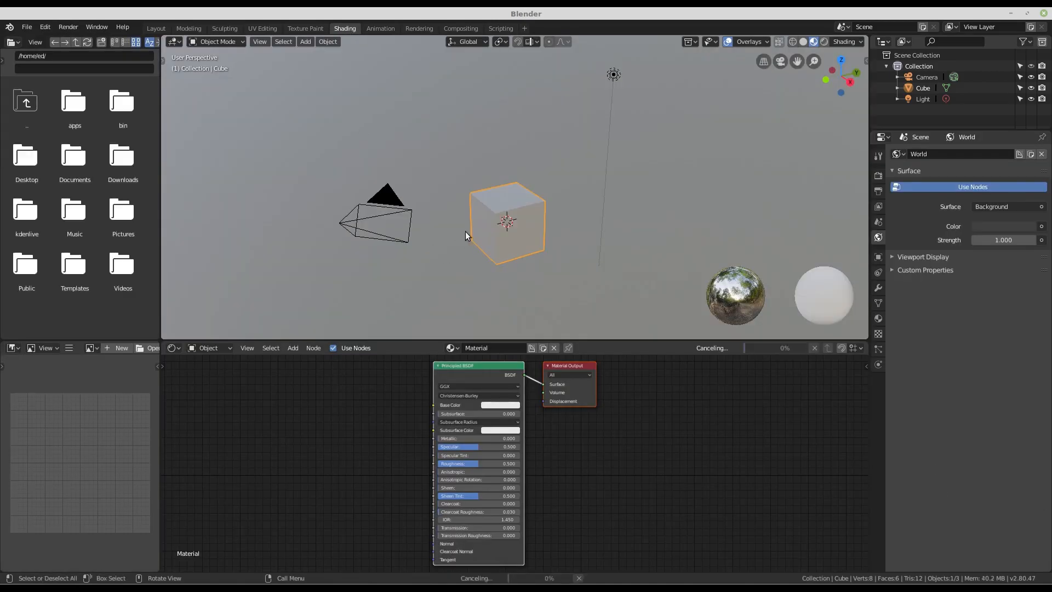
mouse_move(465, 231)
middle_down()
mouse_move(553, 196)
mouse_move(485, 212)
mouse_move(534, 197)
middle_up()
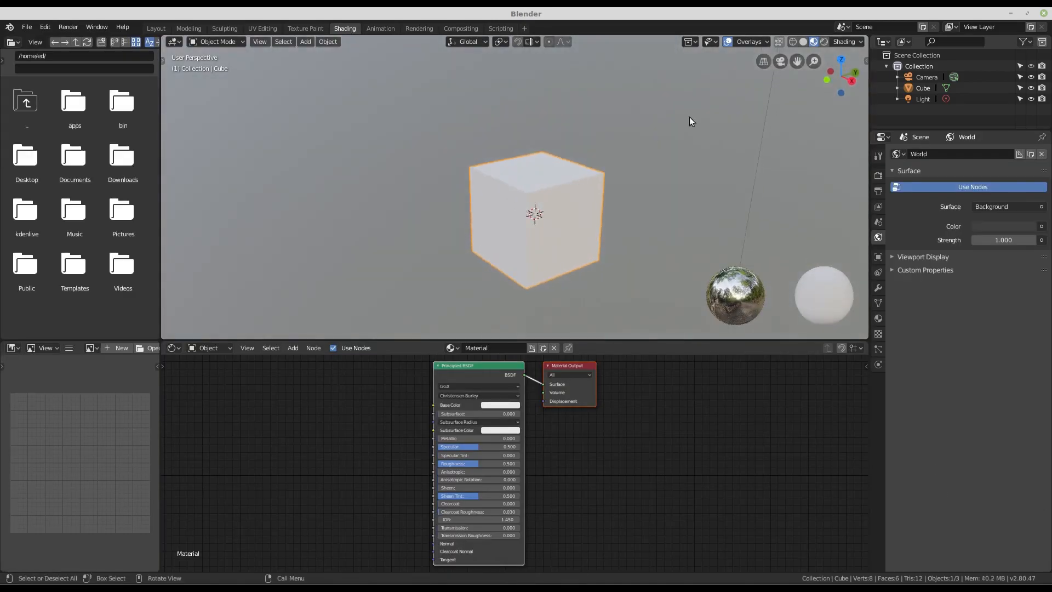
click(804, 42)
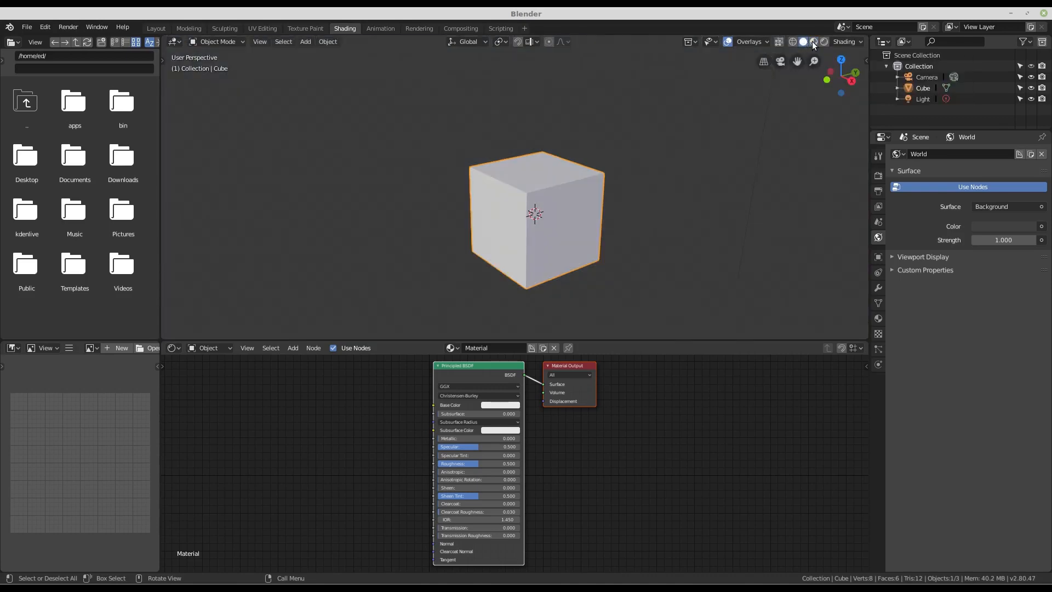
click(813, 41)
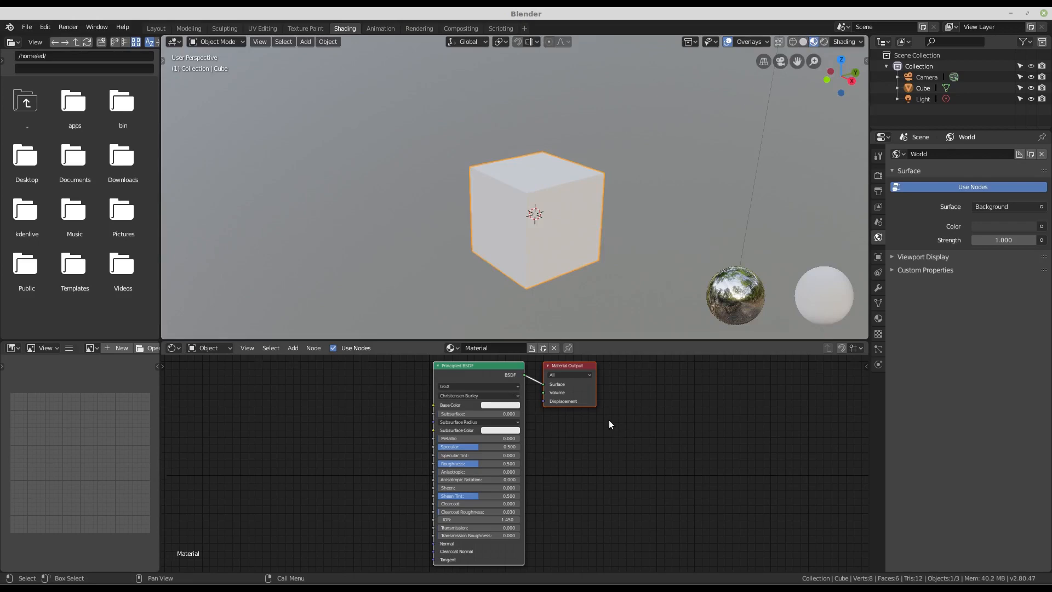
Look over the cube's Principled BSDF and Material Output nodes in the shader editor
scroll(610, 421, up, 1)
middle_drag(610, 421, 699, 466)
scroll(415, 436, down, 1)
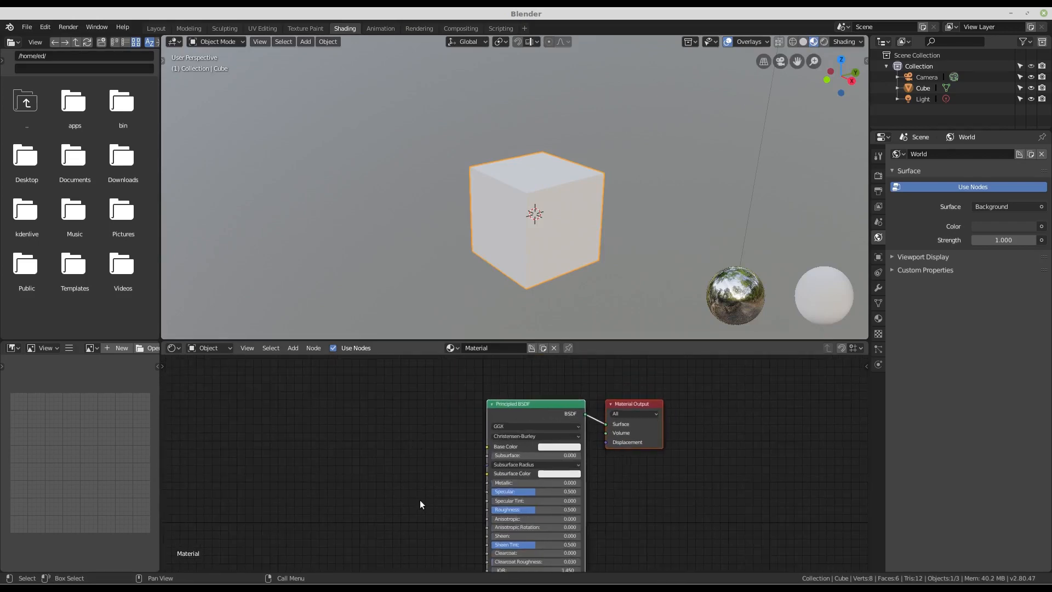
middle_drag(419, 501, 390, 467)
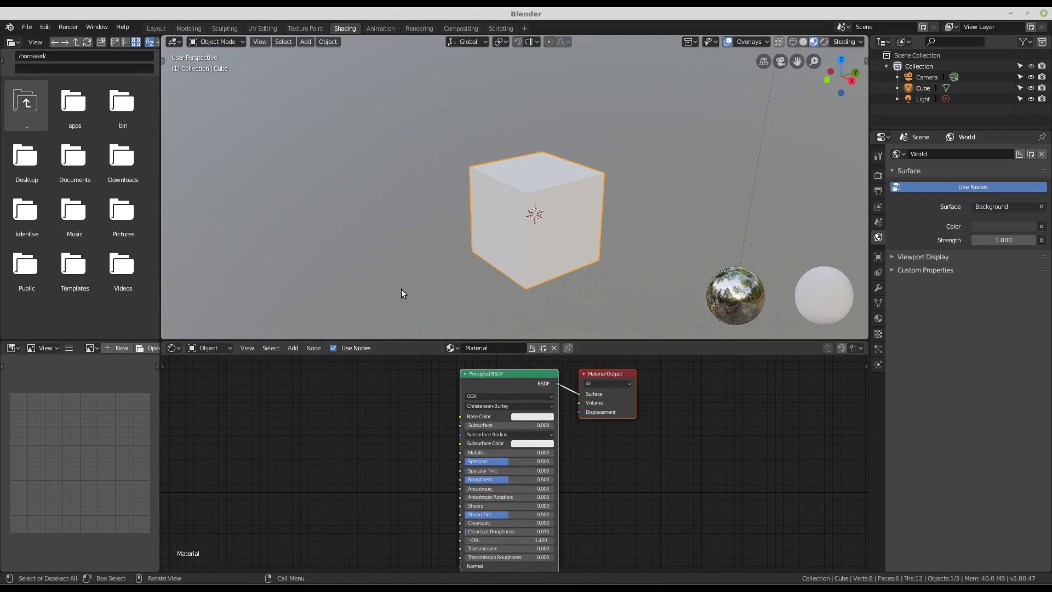
Return to the Layout workspace and view the cube up close from another angle in Object Mode
click(155, 28)
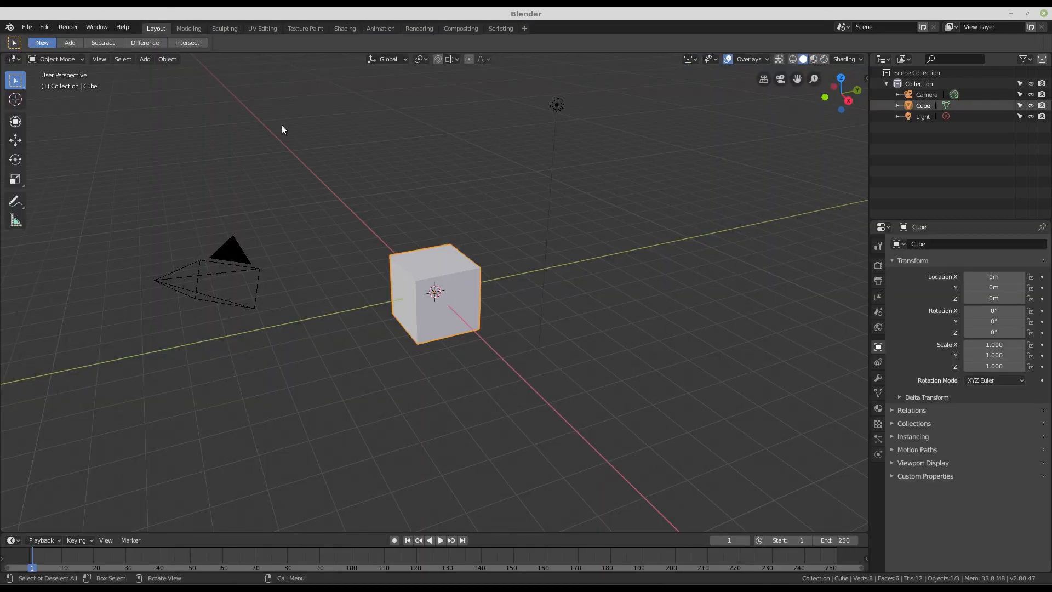
scroll(345, 206, up, 2)
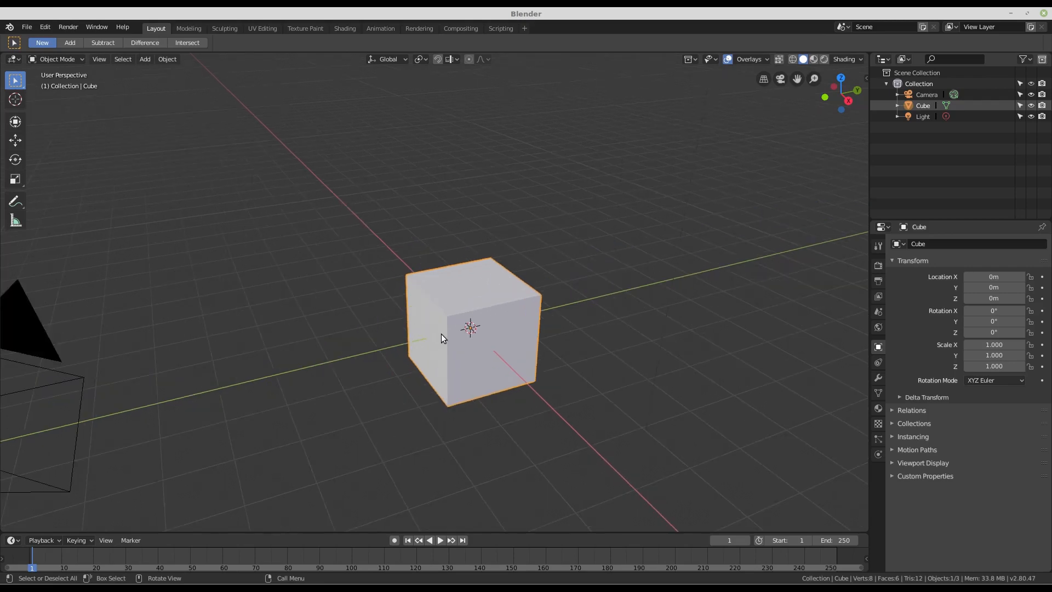
scroll(414, 294, up, 3)
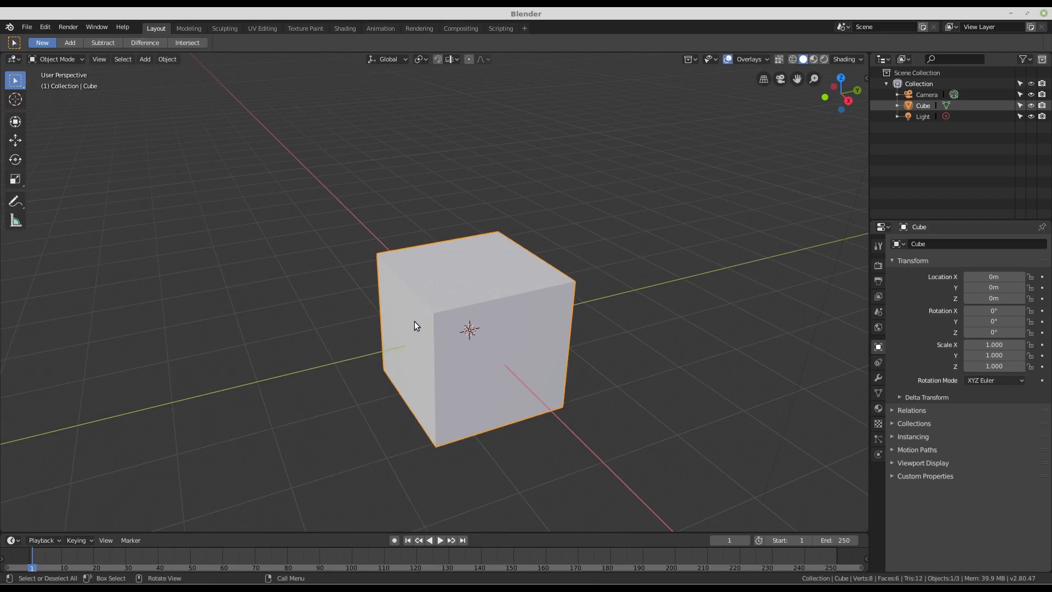
middle_drag(415, 322, 497, 266)
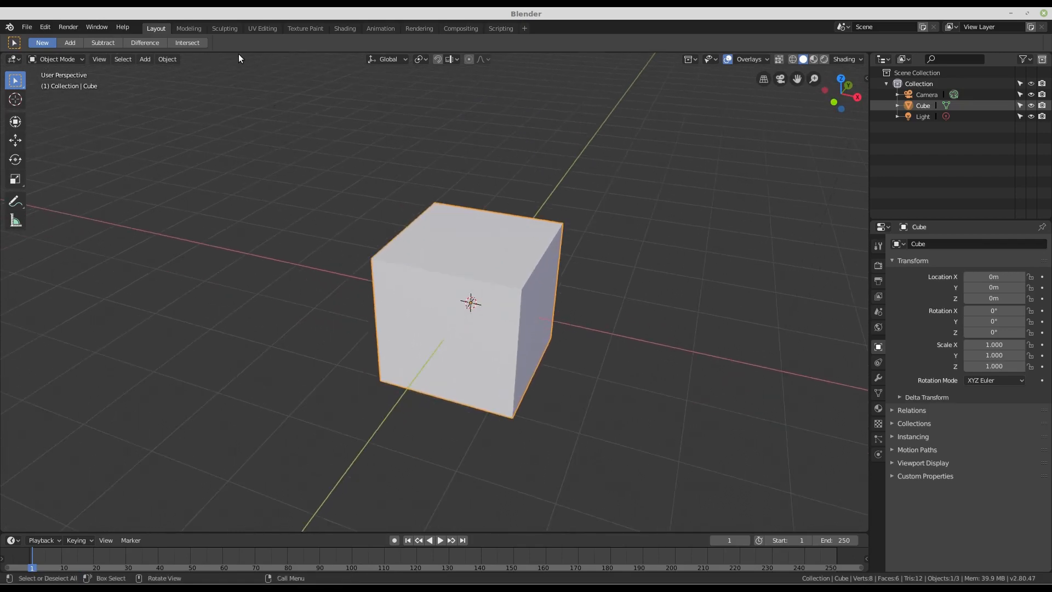
Switch to the Modeling workspace and view the X-ray cube up close in Edit Mode
click(190, 28)
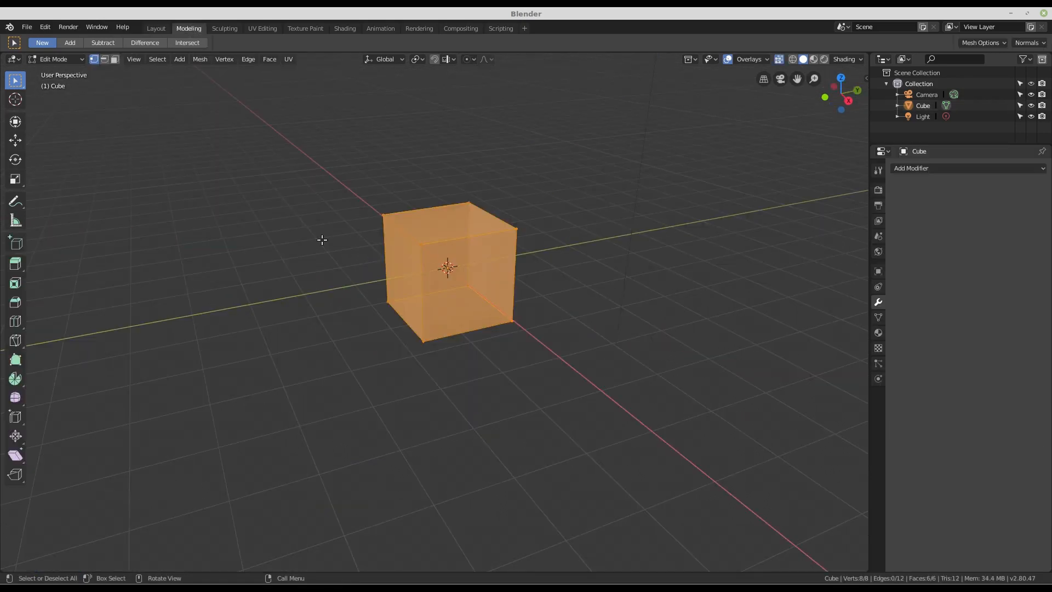
middle_drag(422, 227, 449, 236)
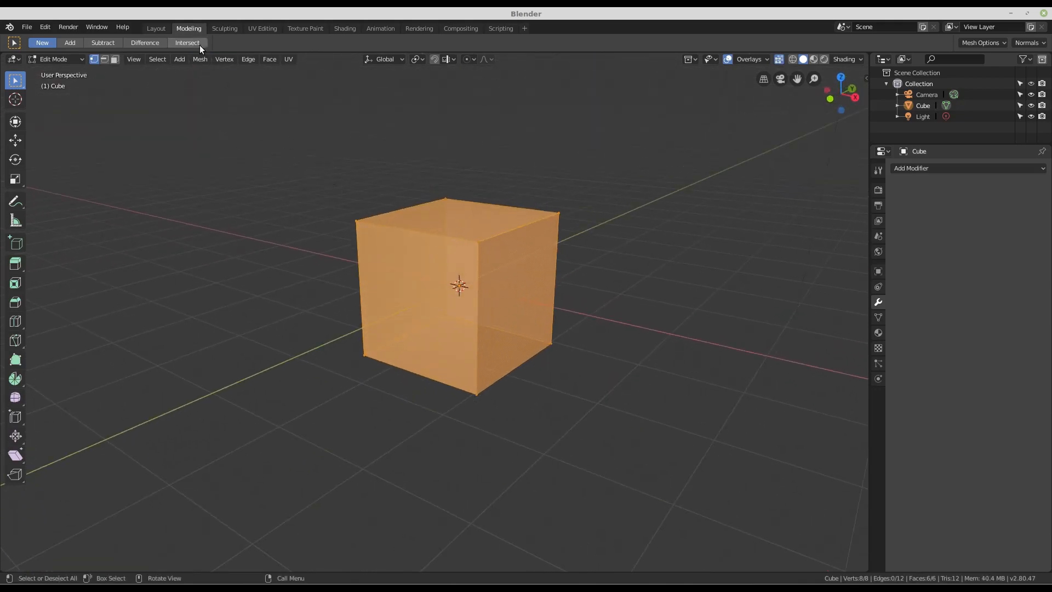
scroll(466, 240, up, 1)
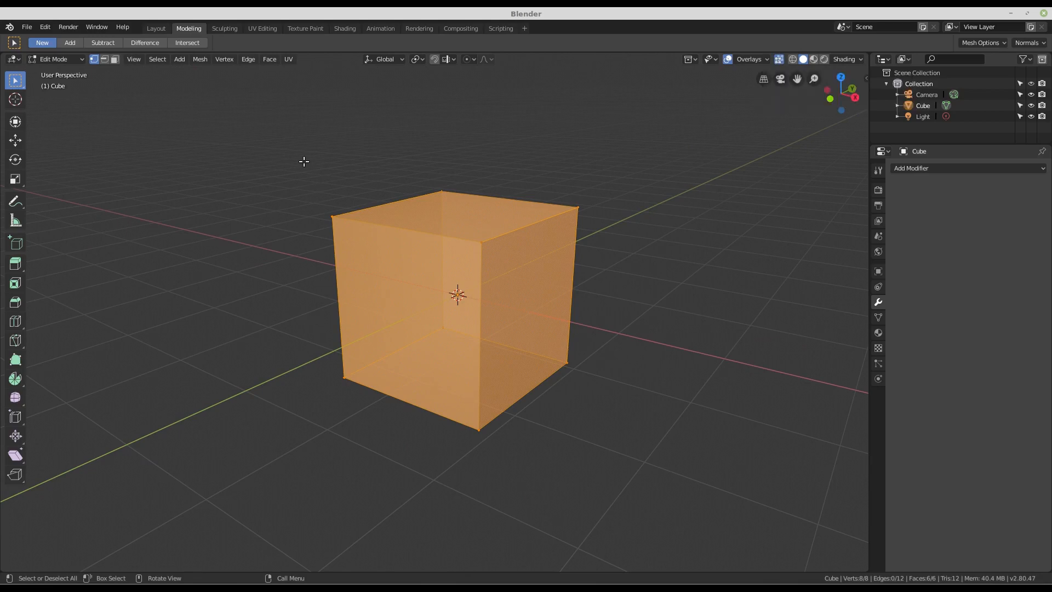
Box-select the whole cube with X-ray on, including its hidden vertices, and clear the selection
drag(281, 126, 665, 493)
middle_drag(482, 356, 617, 211)
click(587, 239)
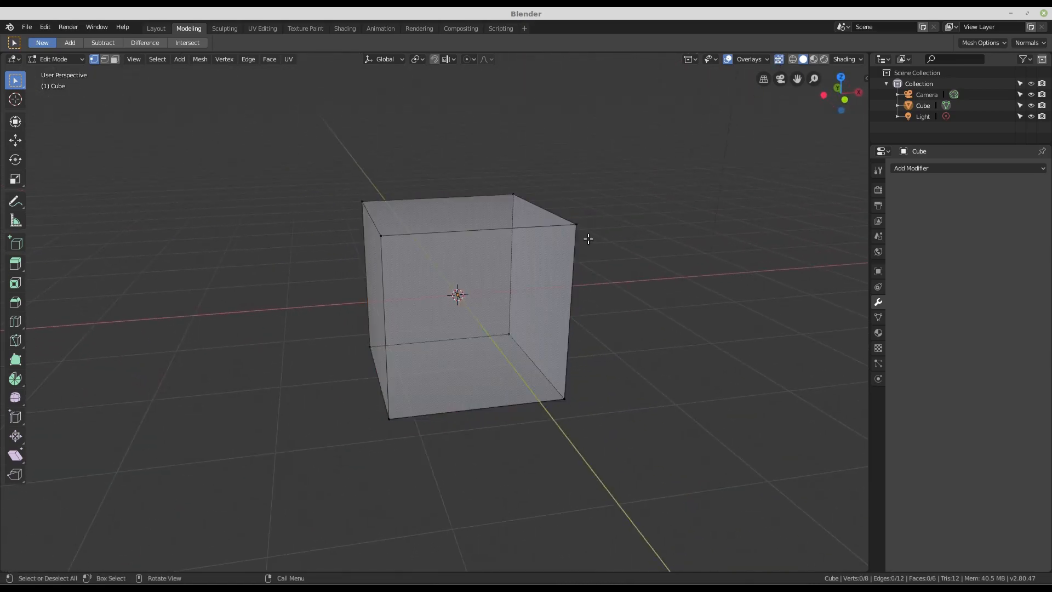
middle_drag(502, 263, 449, 301)
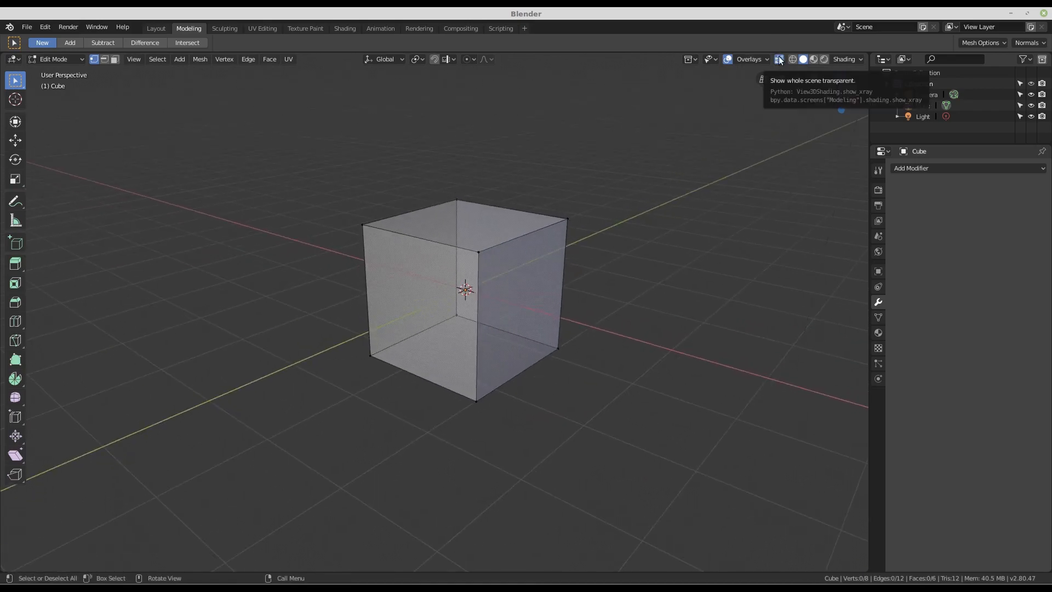
Turn off X-ray and box-select the cube's visible vertices, checking the selection from another angle
click(778, 59)
scroll(505, 295, up, 2)
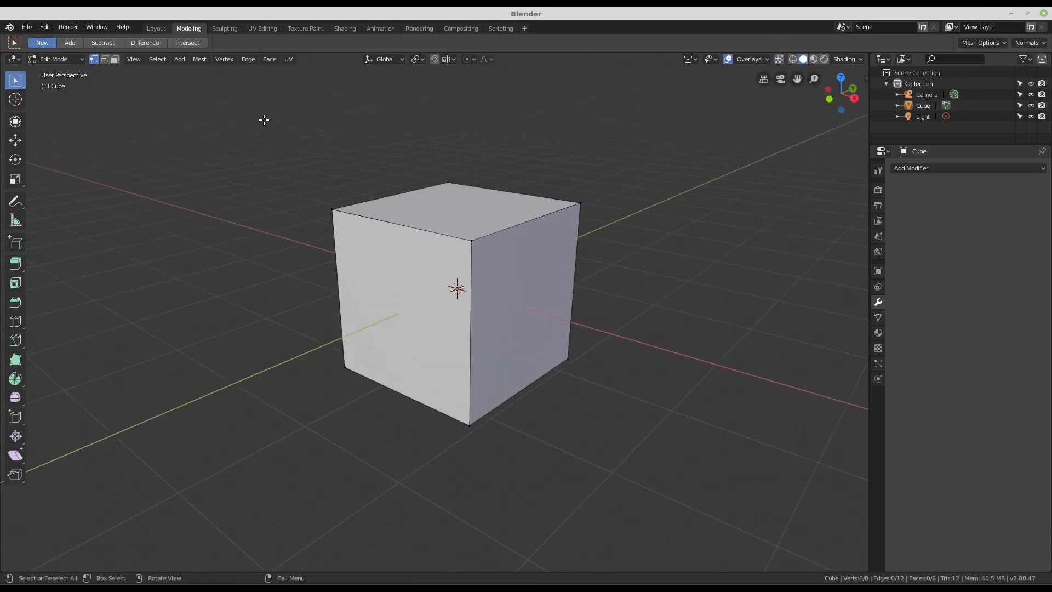
drag(260, 109, 709, 486)
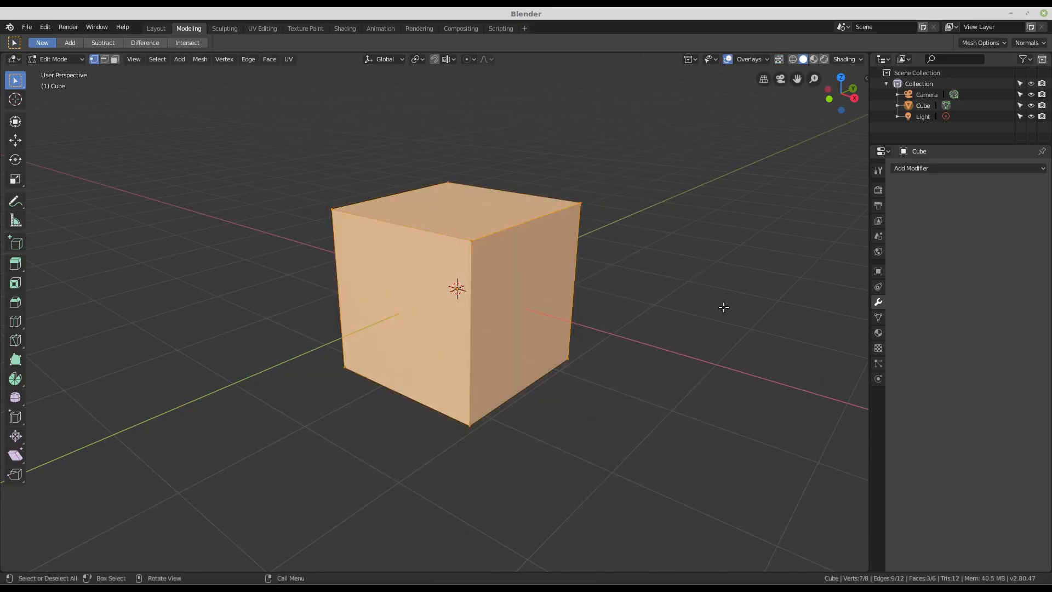
middle_drag(723, 308, 724, 199)
Turn X-ray on and box-select all of the cube's vertices, inspecting the selection from other angles
click(779, 59)
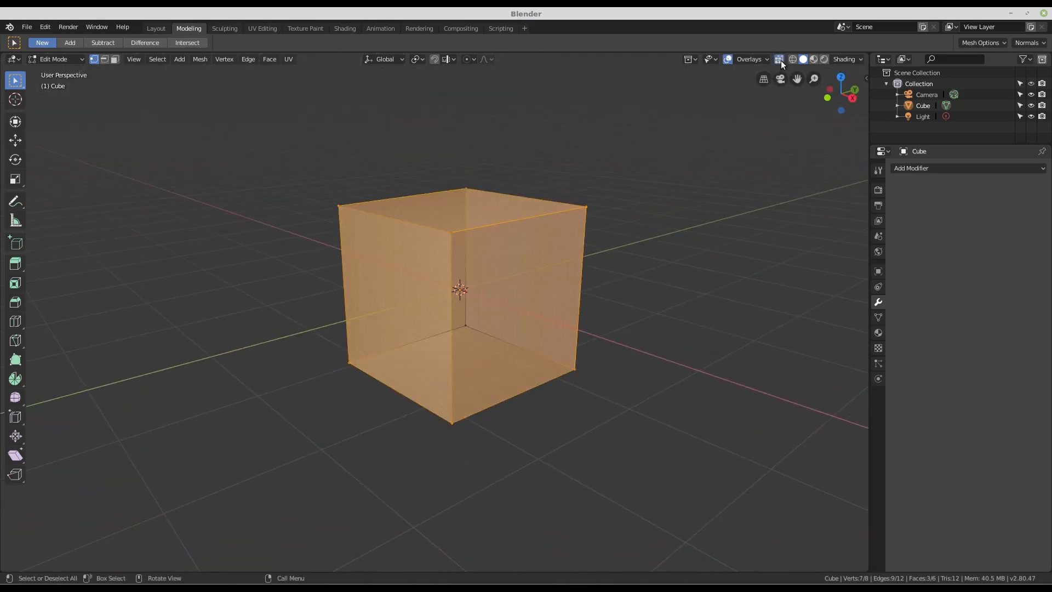
scroll(271, 158, down, 3)
drag(294, 117, 662, 380)
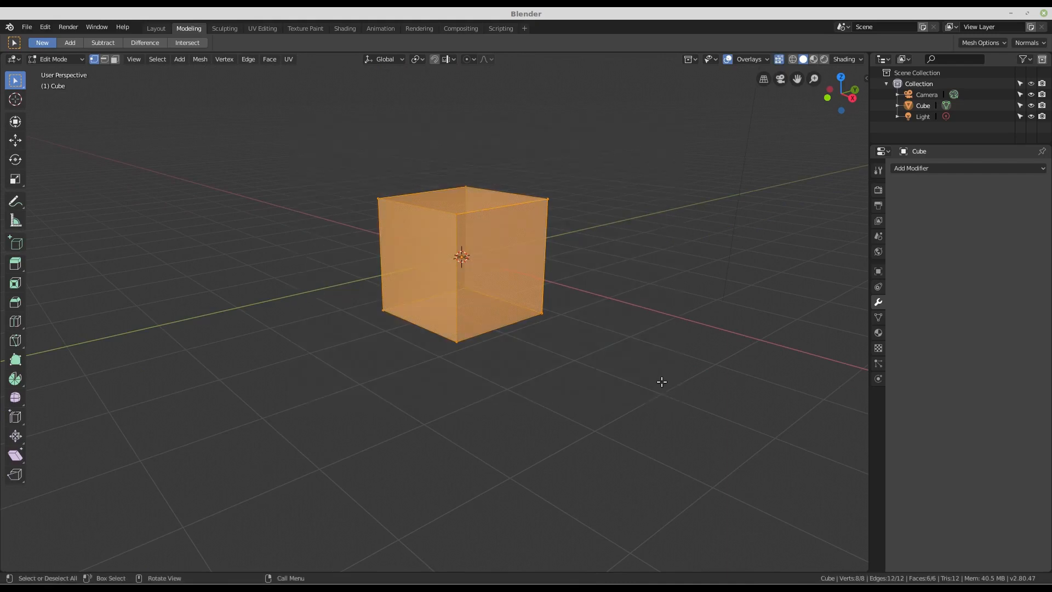
middle_drag(662, 380, 517, 314)
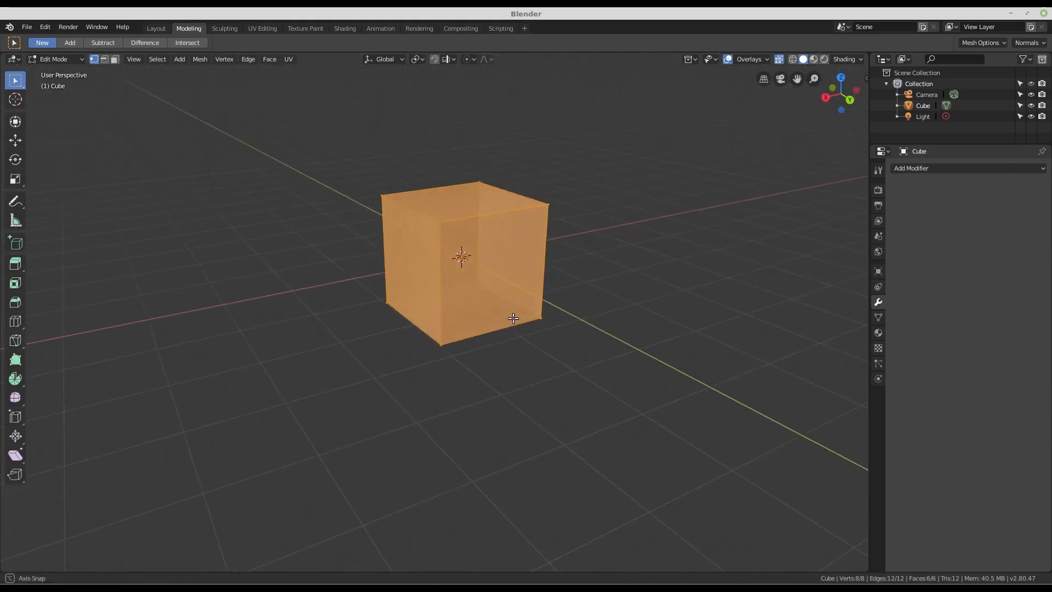
scroll(465, 228, up, 2)
middle_drag(447, 248, 474, 270)
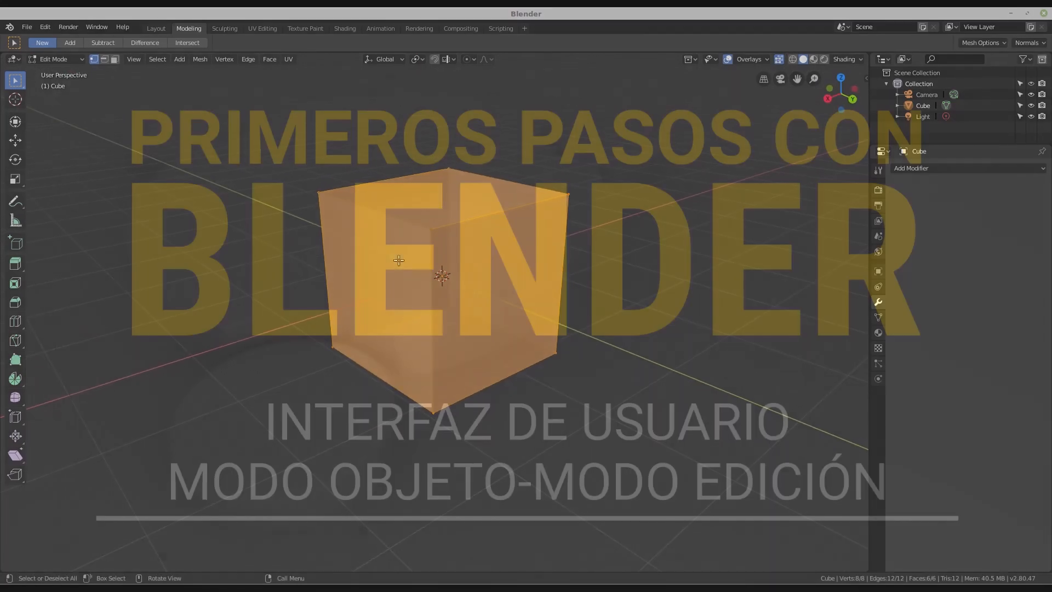